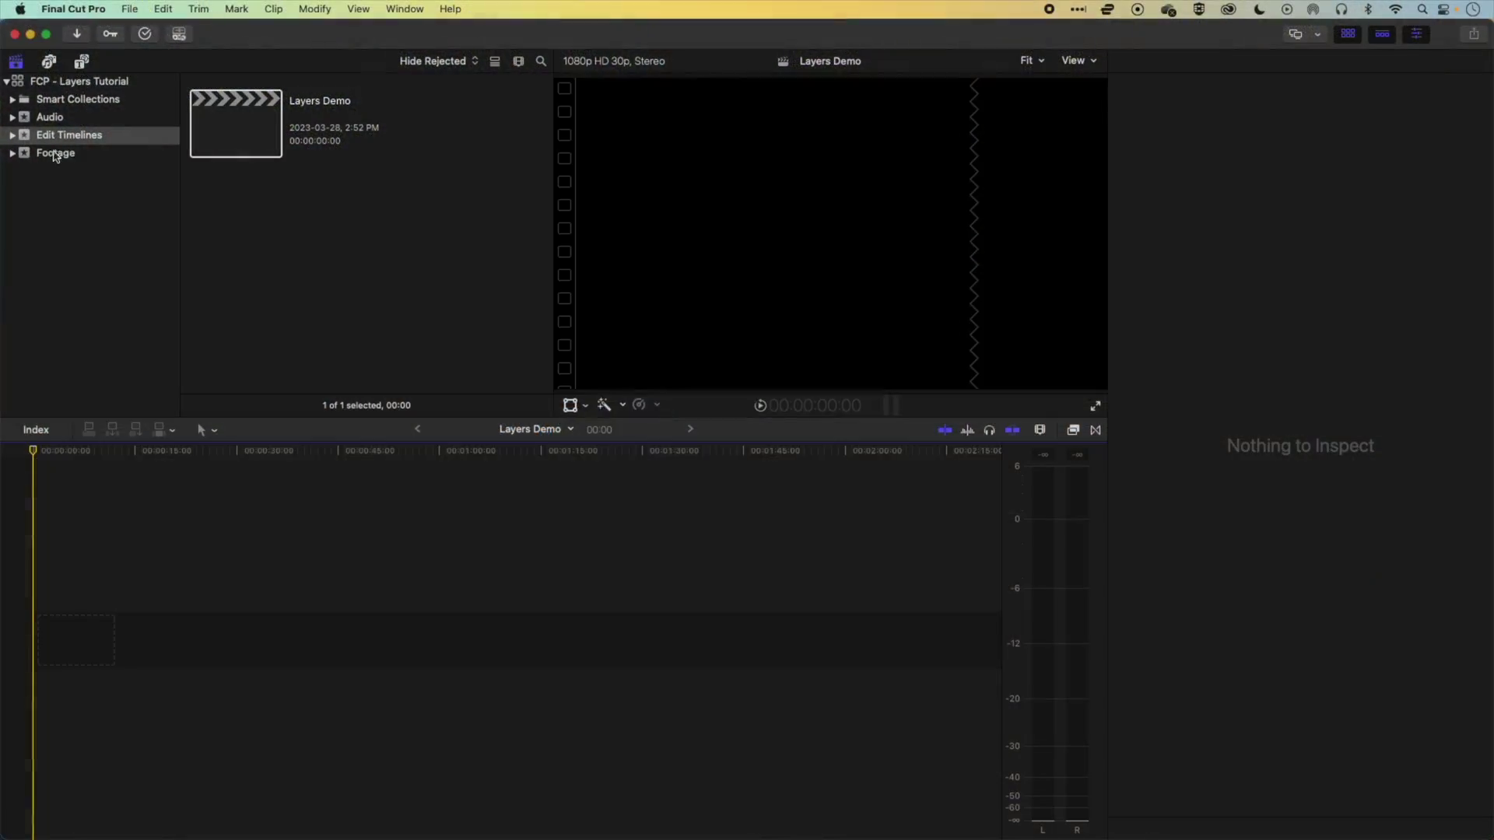
- Show the Footage event, preview City, then list the 11 Education clips
click(48, 154)
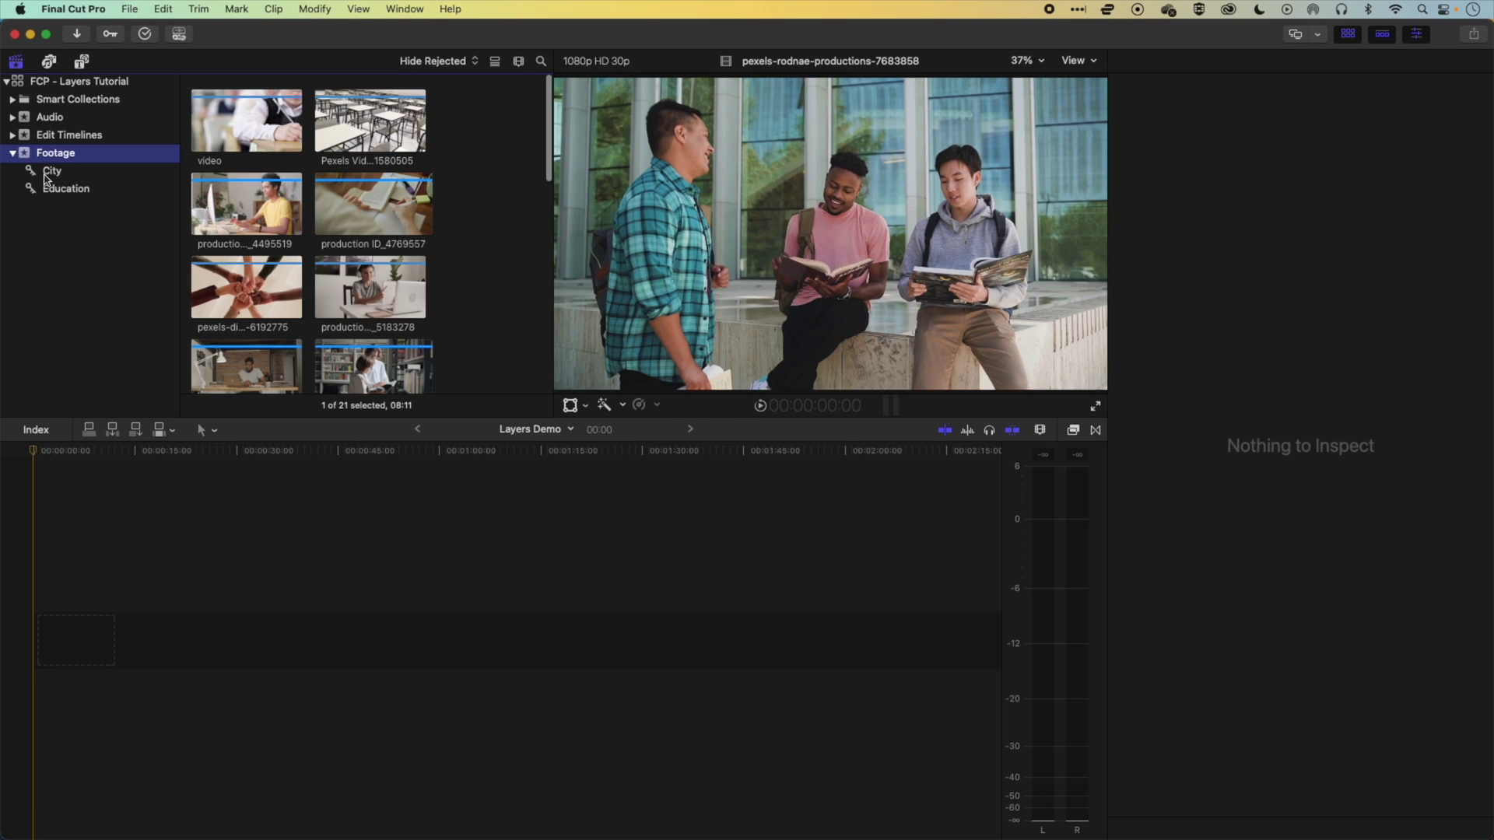
click(53, 172)
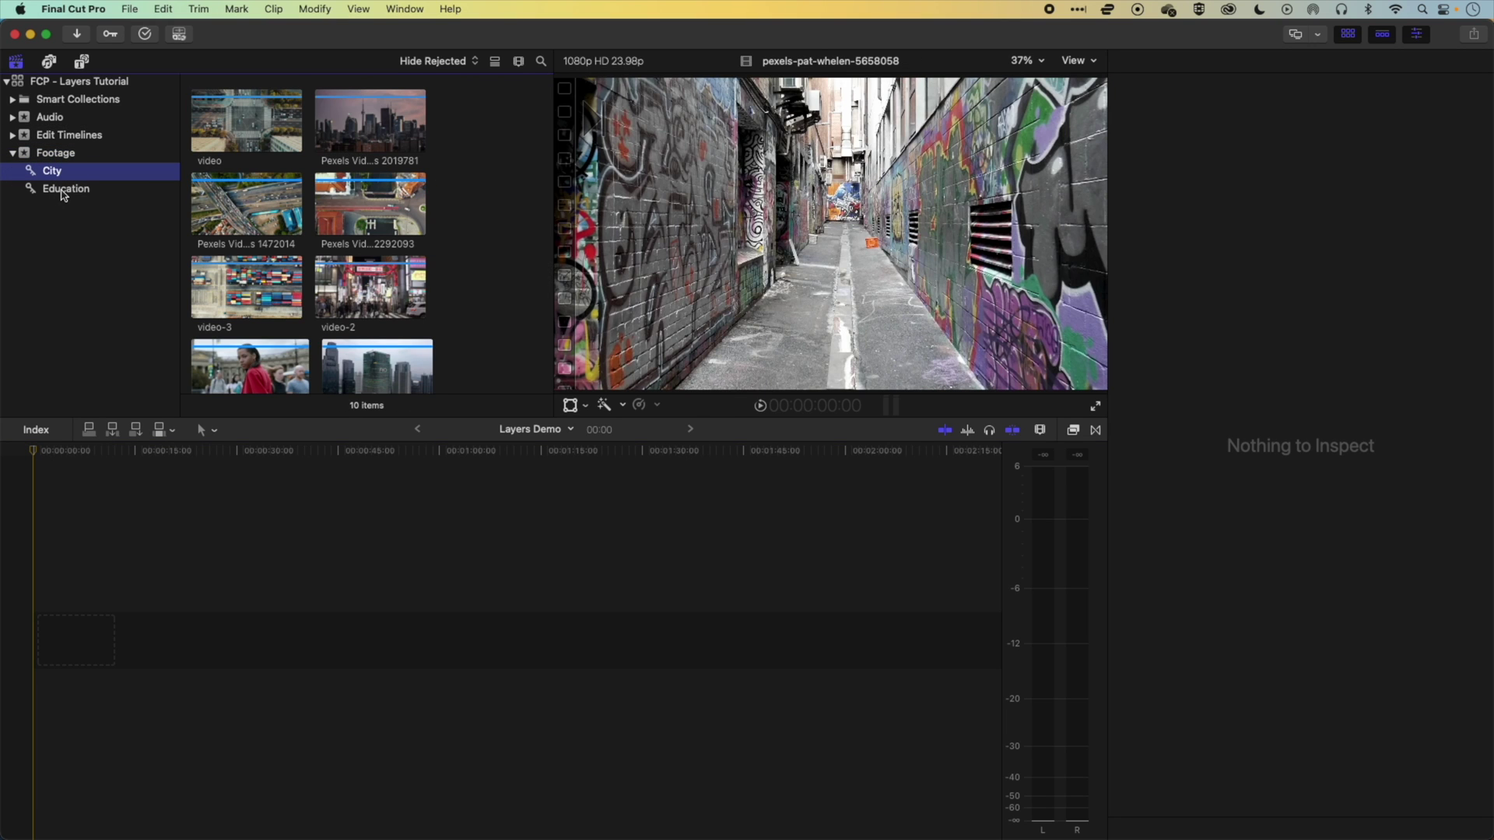
click(64, 192)
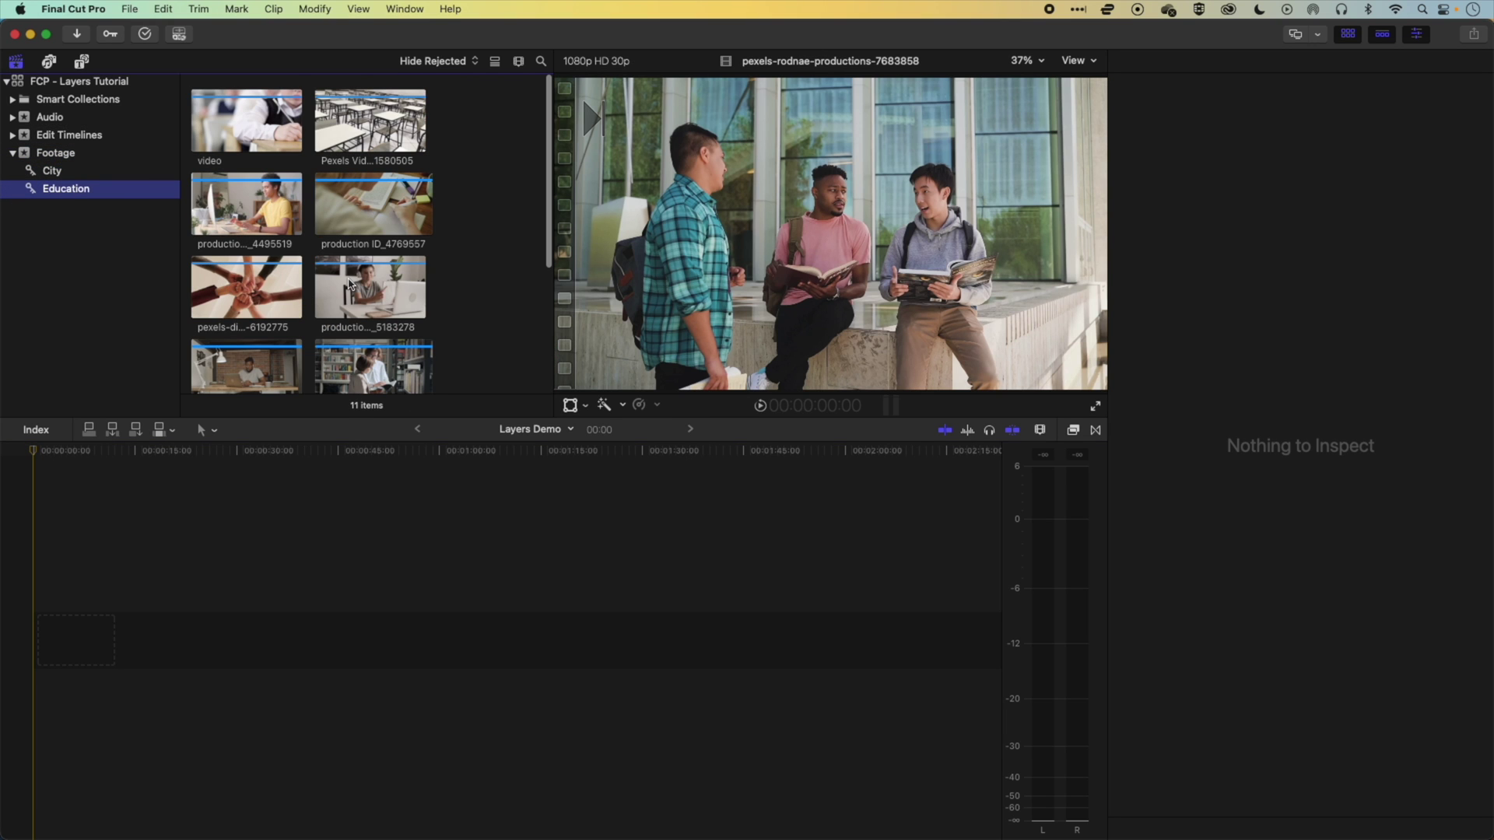
- Place the desk clip production ID_4495519 in the empty Layers Demo timeline and fit it to view
click(239, 204)
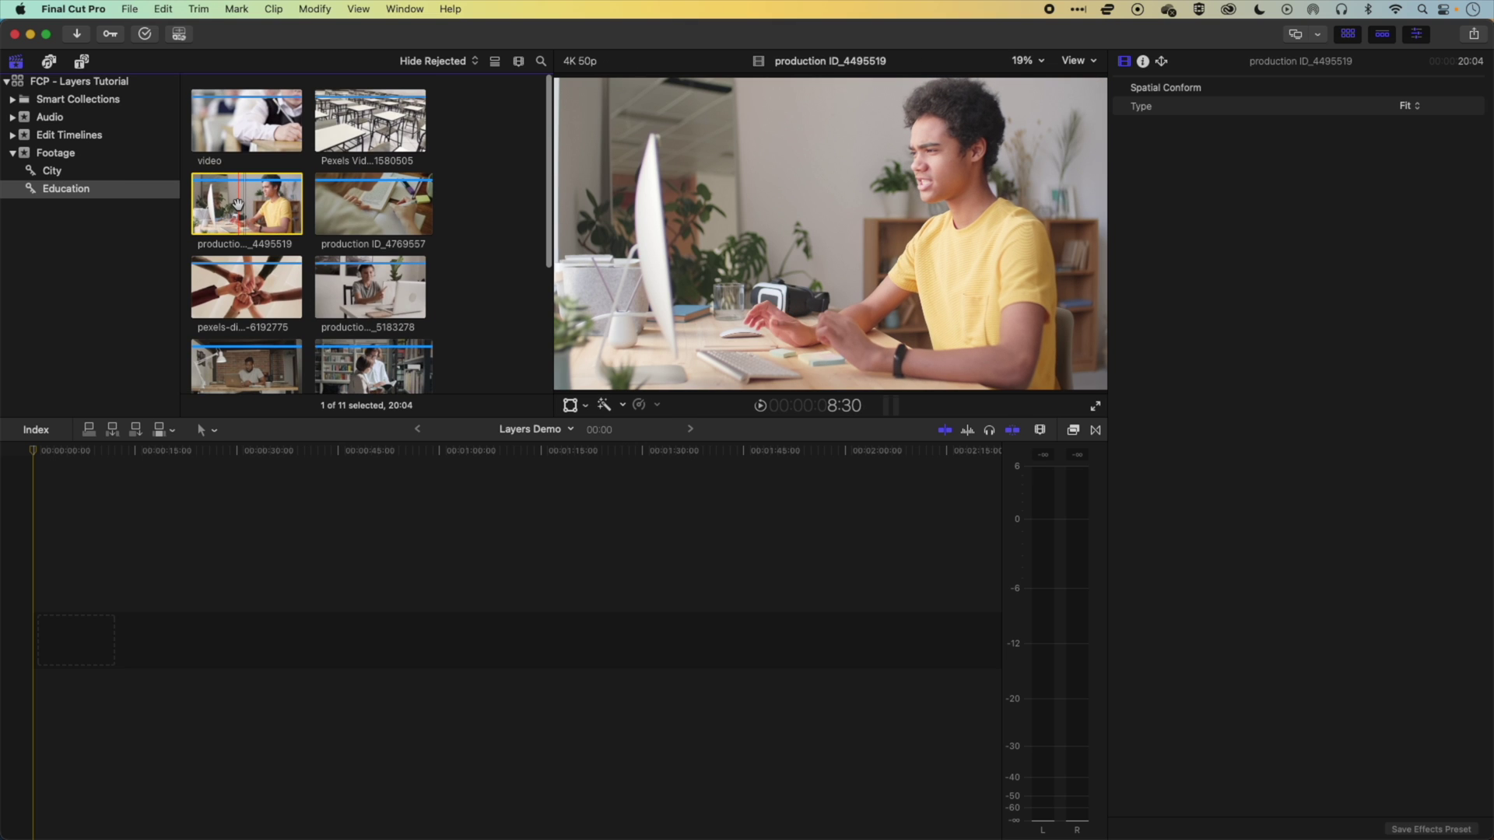
drag(238, 204, 82, 634)
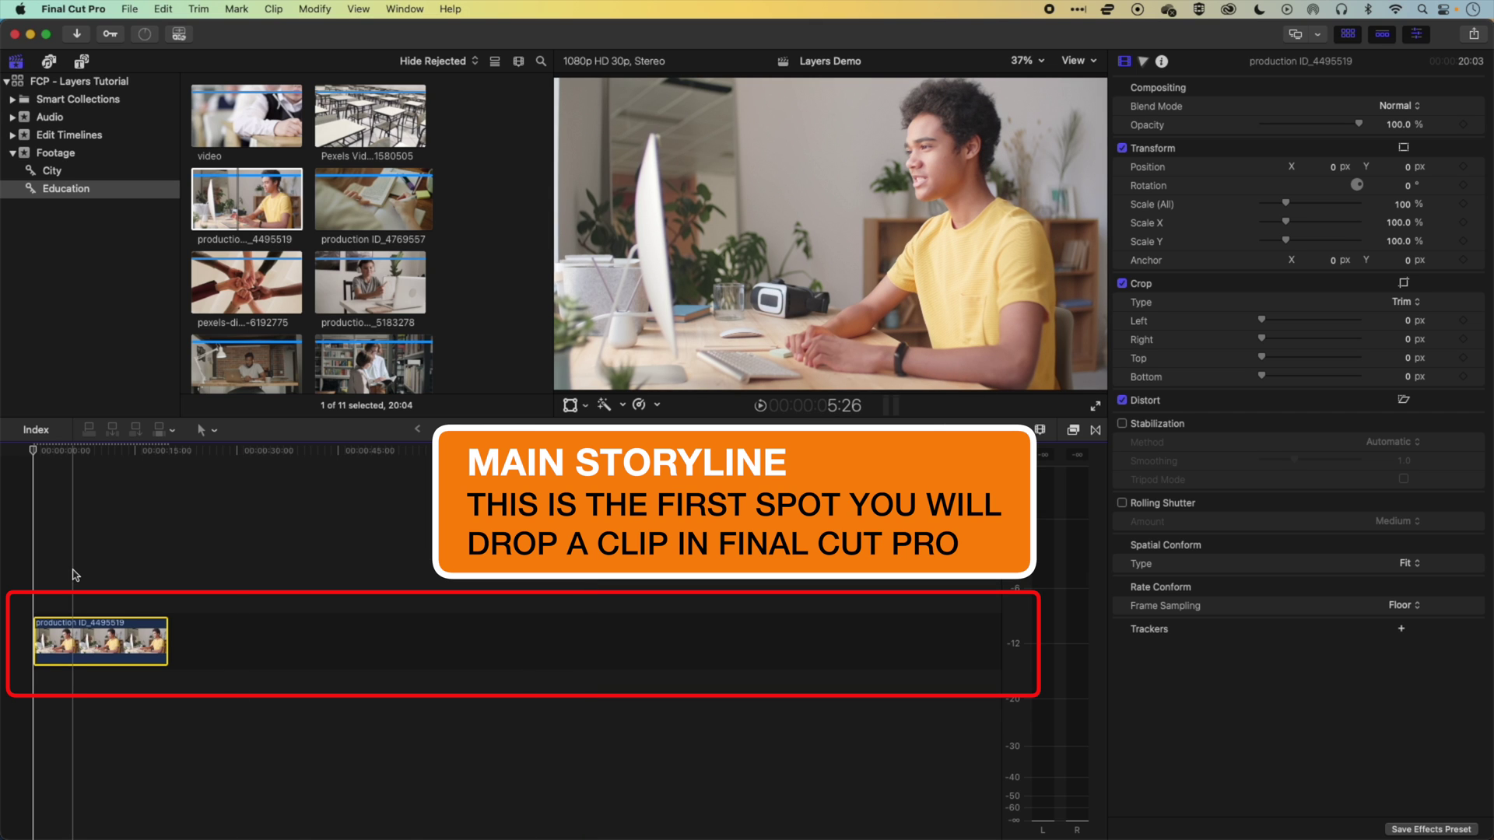
key(shift+z)
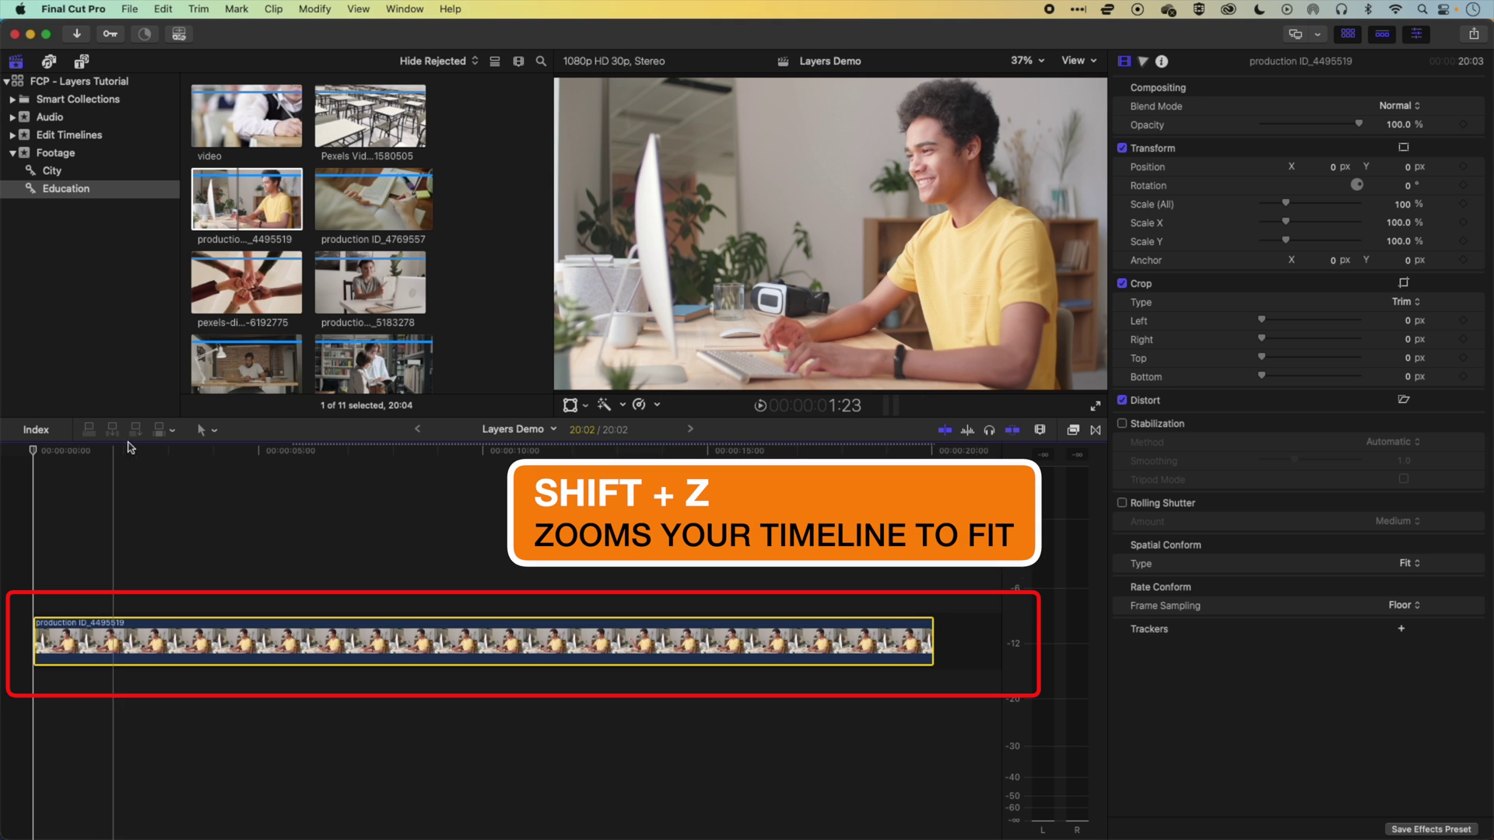
- Connect the book clip production ID_4769557 stacked above the desk clip from the start
scroll(371, 234, down, 1)
click(375, 196)
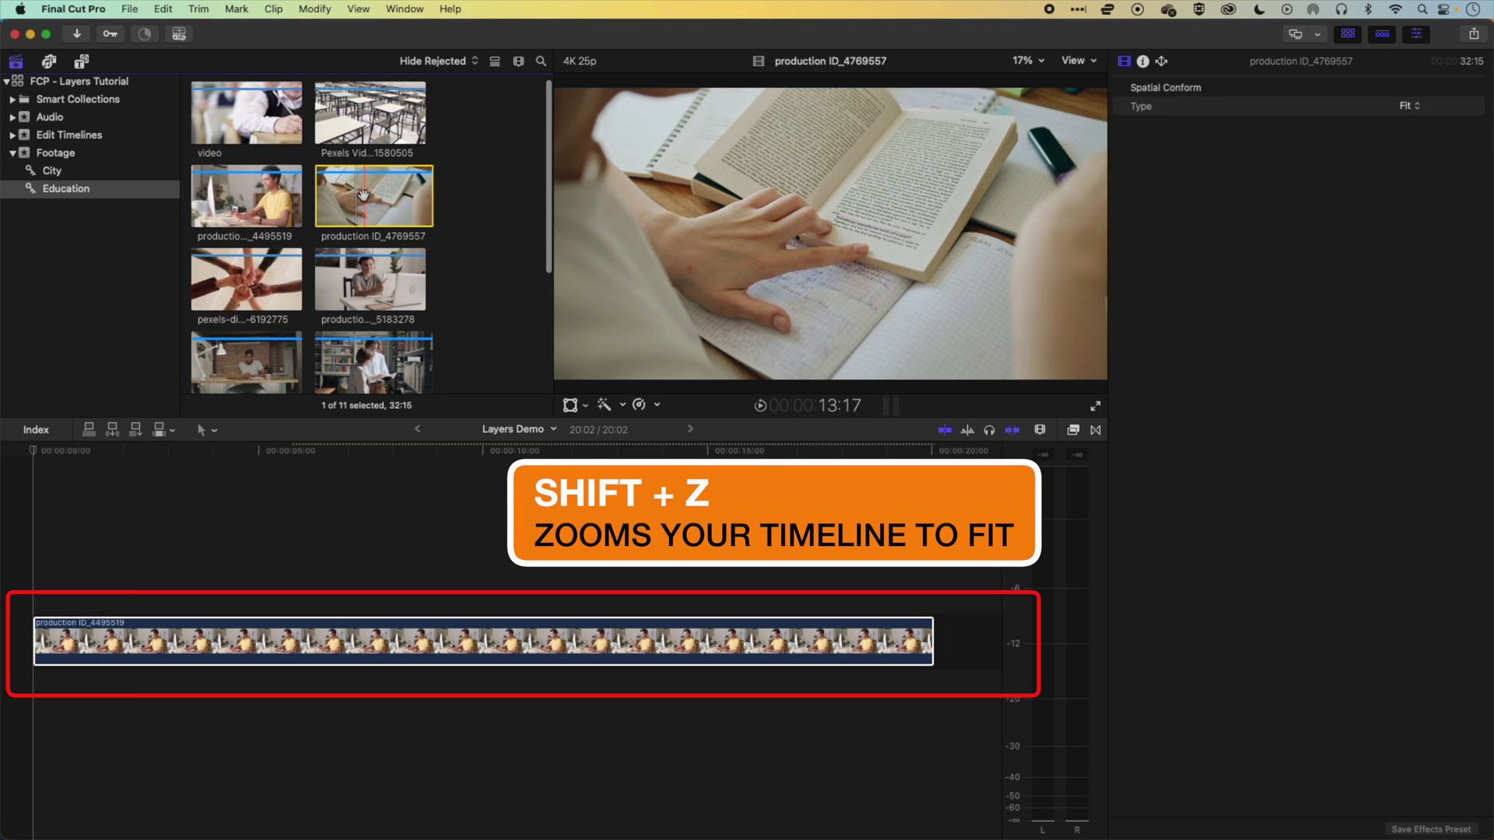
drag(363, 194, 139, 695)
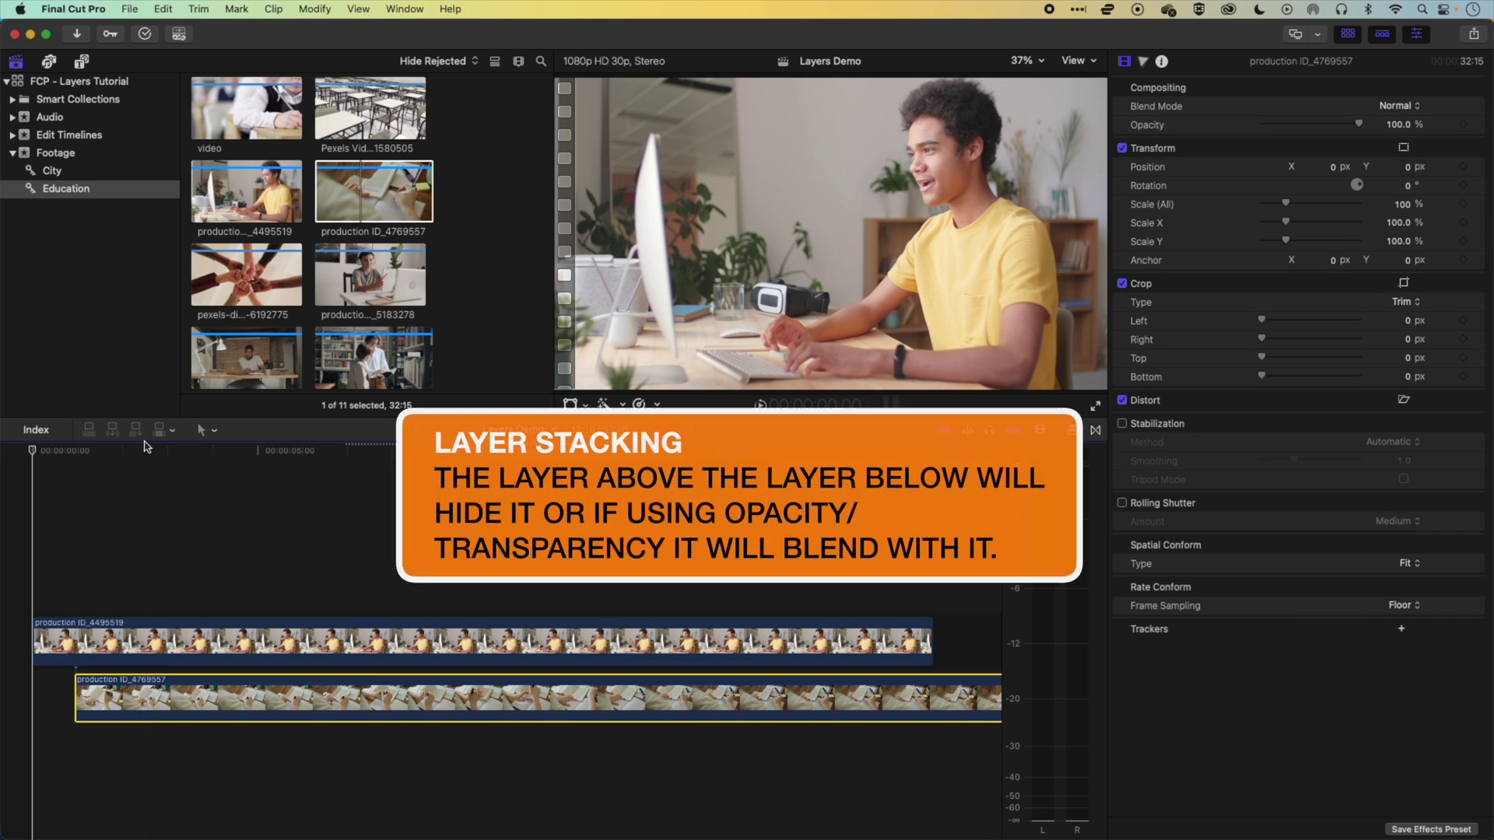
drag(145, 448, 171, 450)
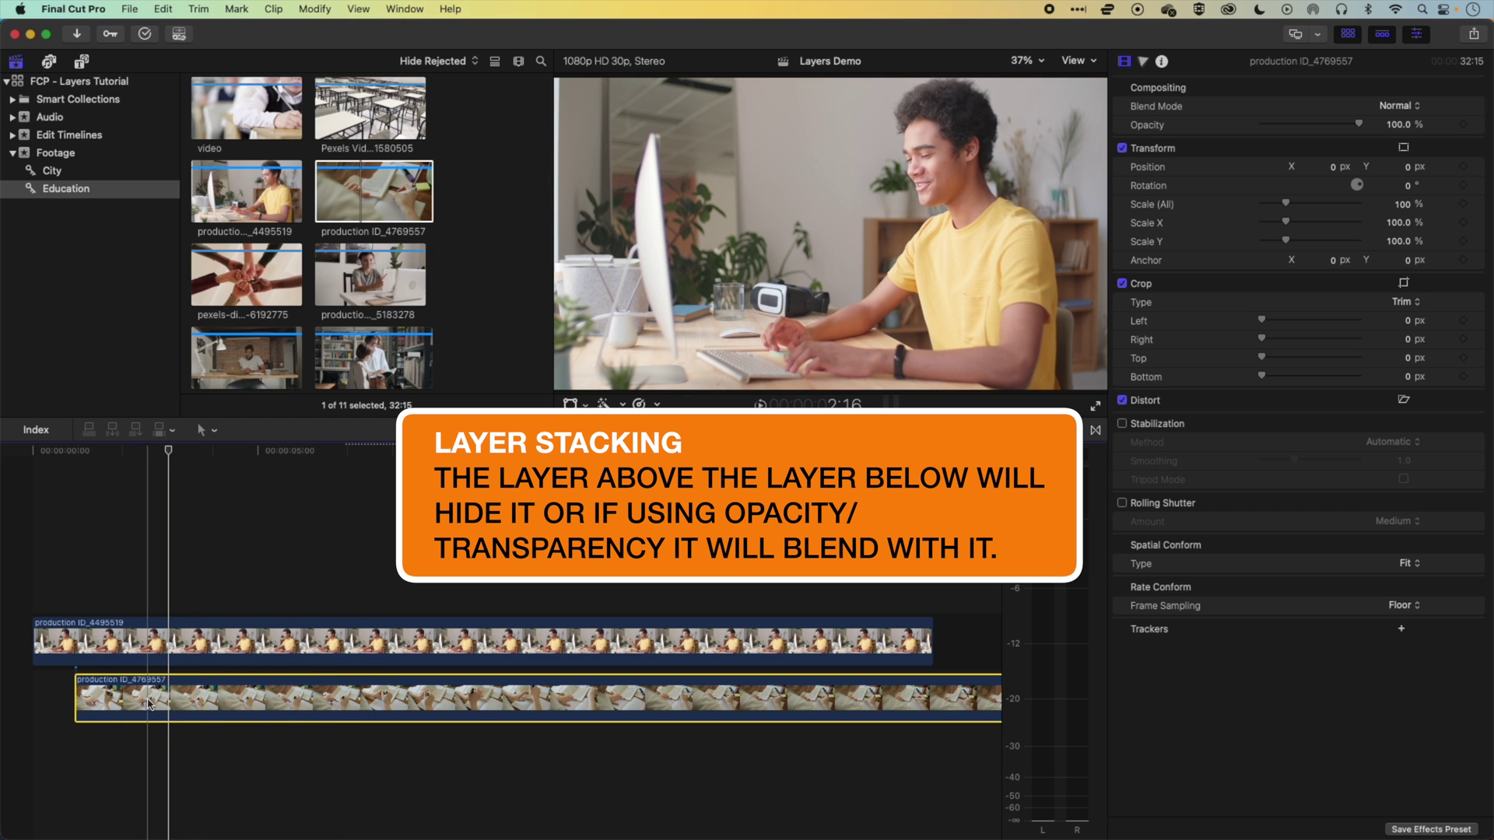
drag(151, 704, 145, 585)
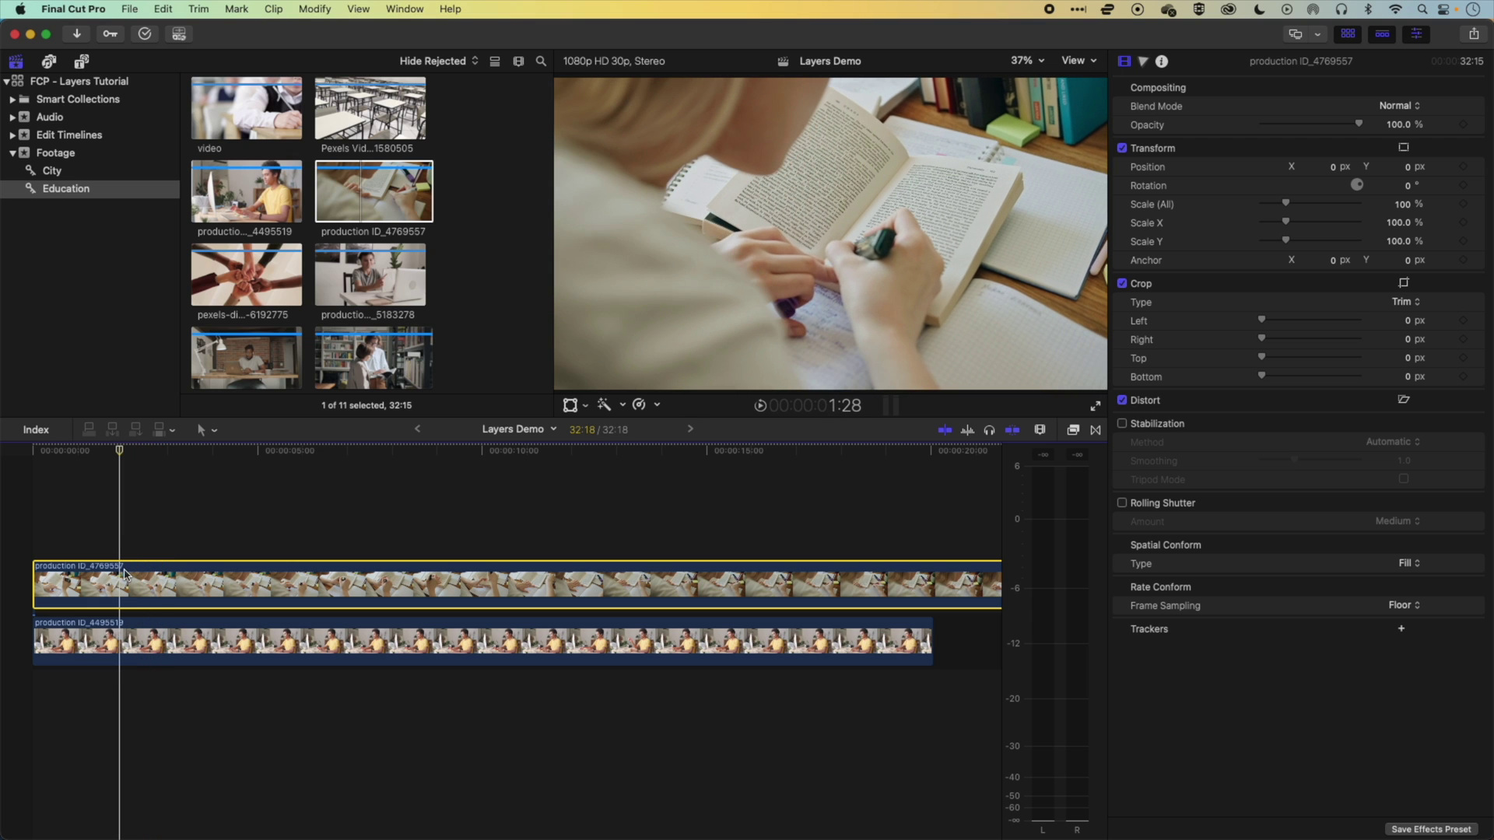
click(571, 406)
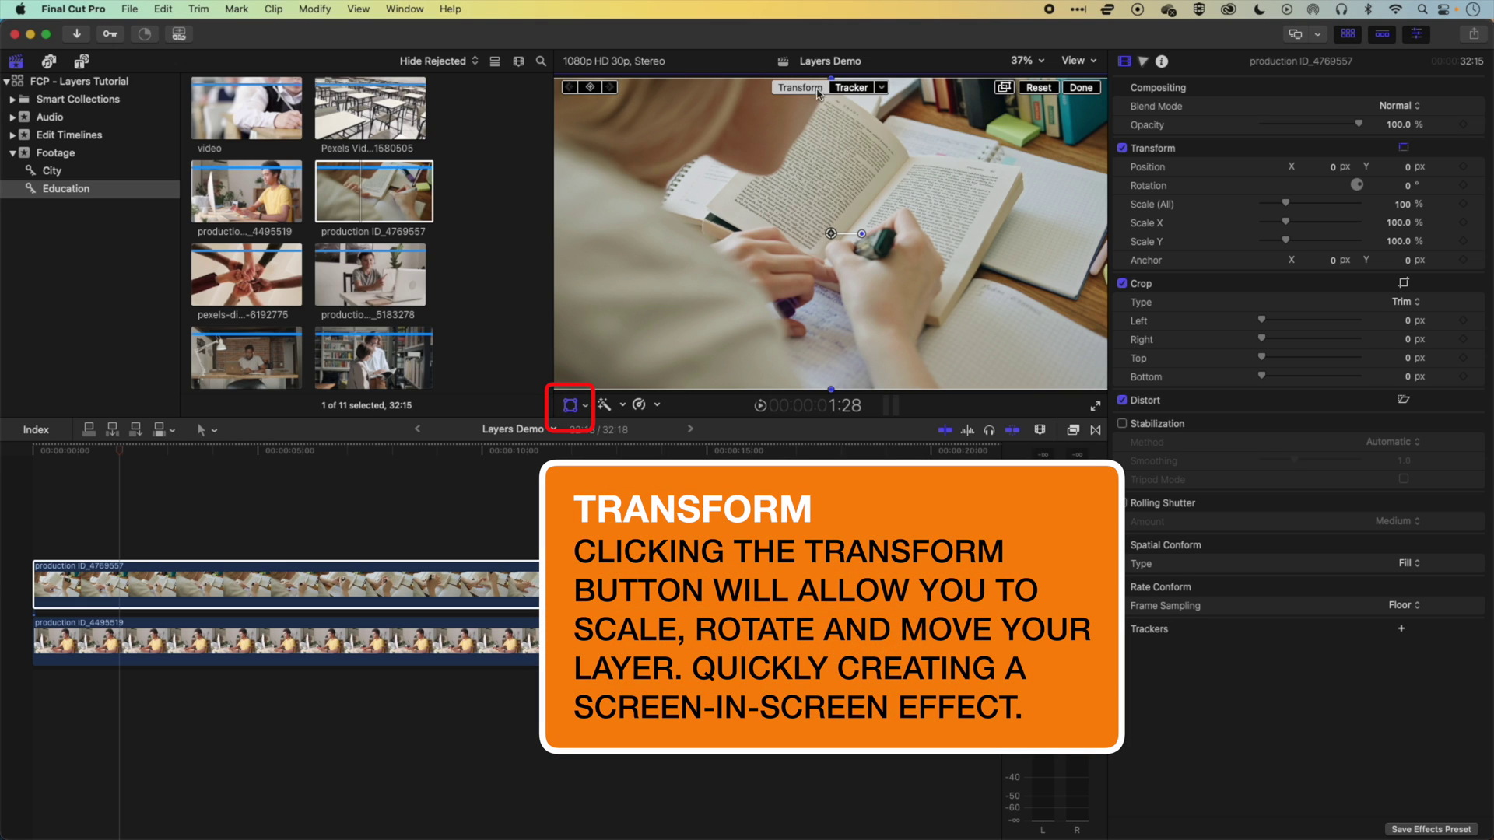
click(1038, 63)
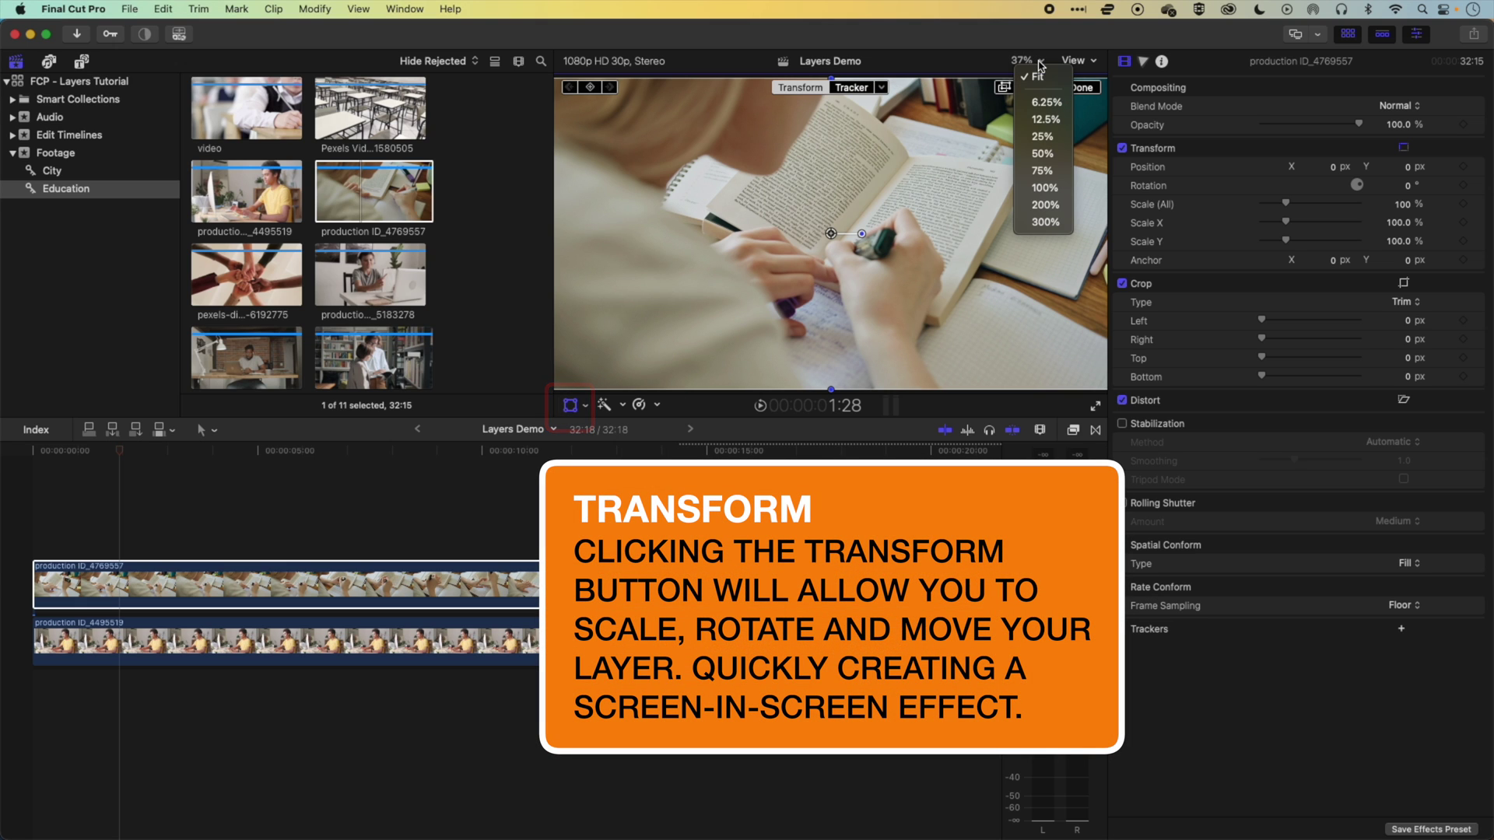
click(1042, 137)
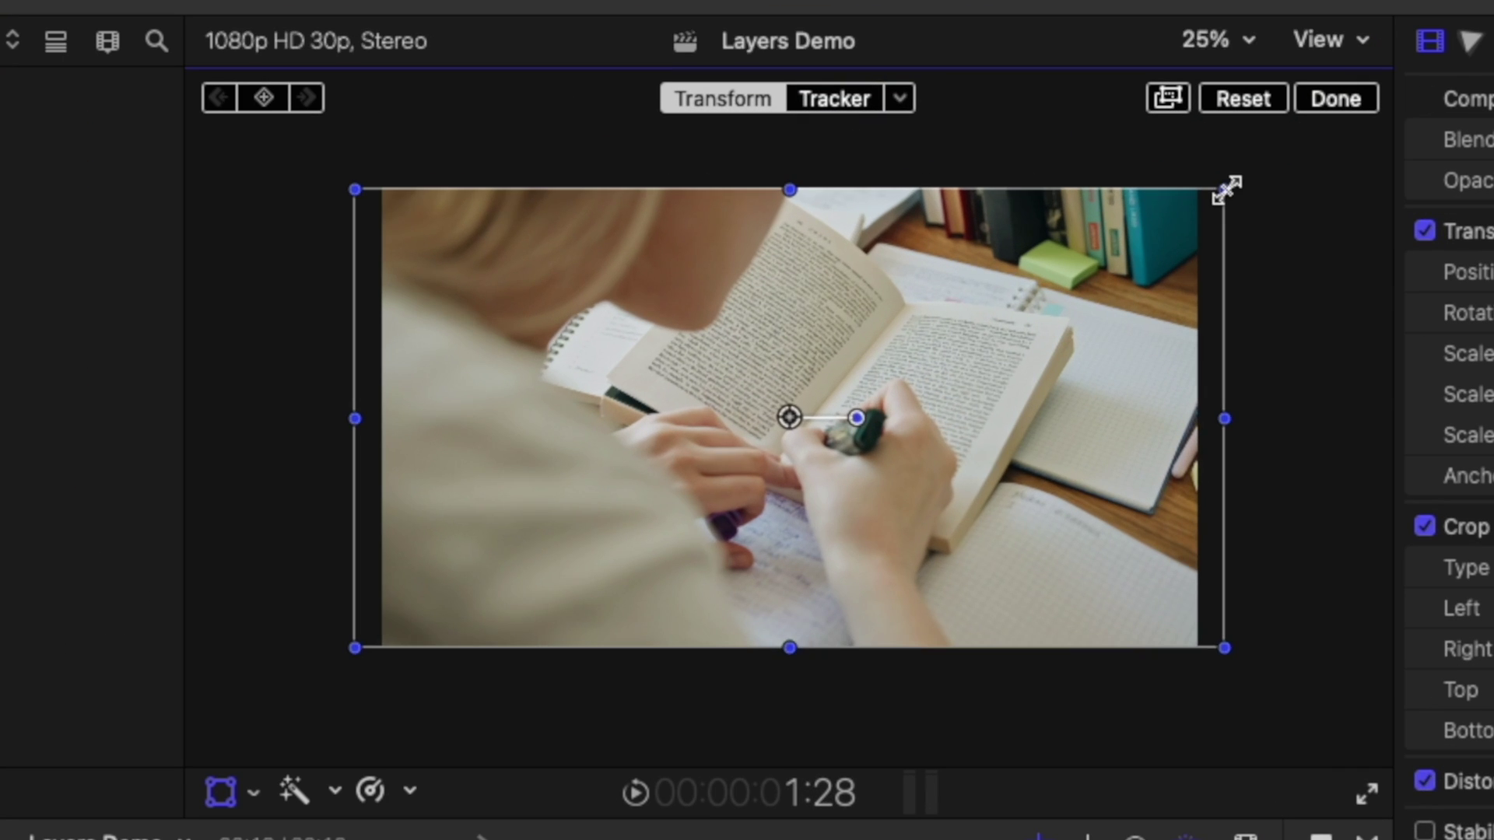
drag(1029, 130, 914, 187)
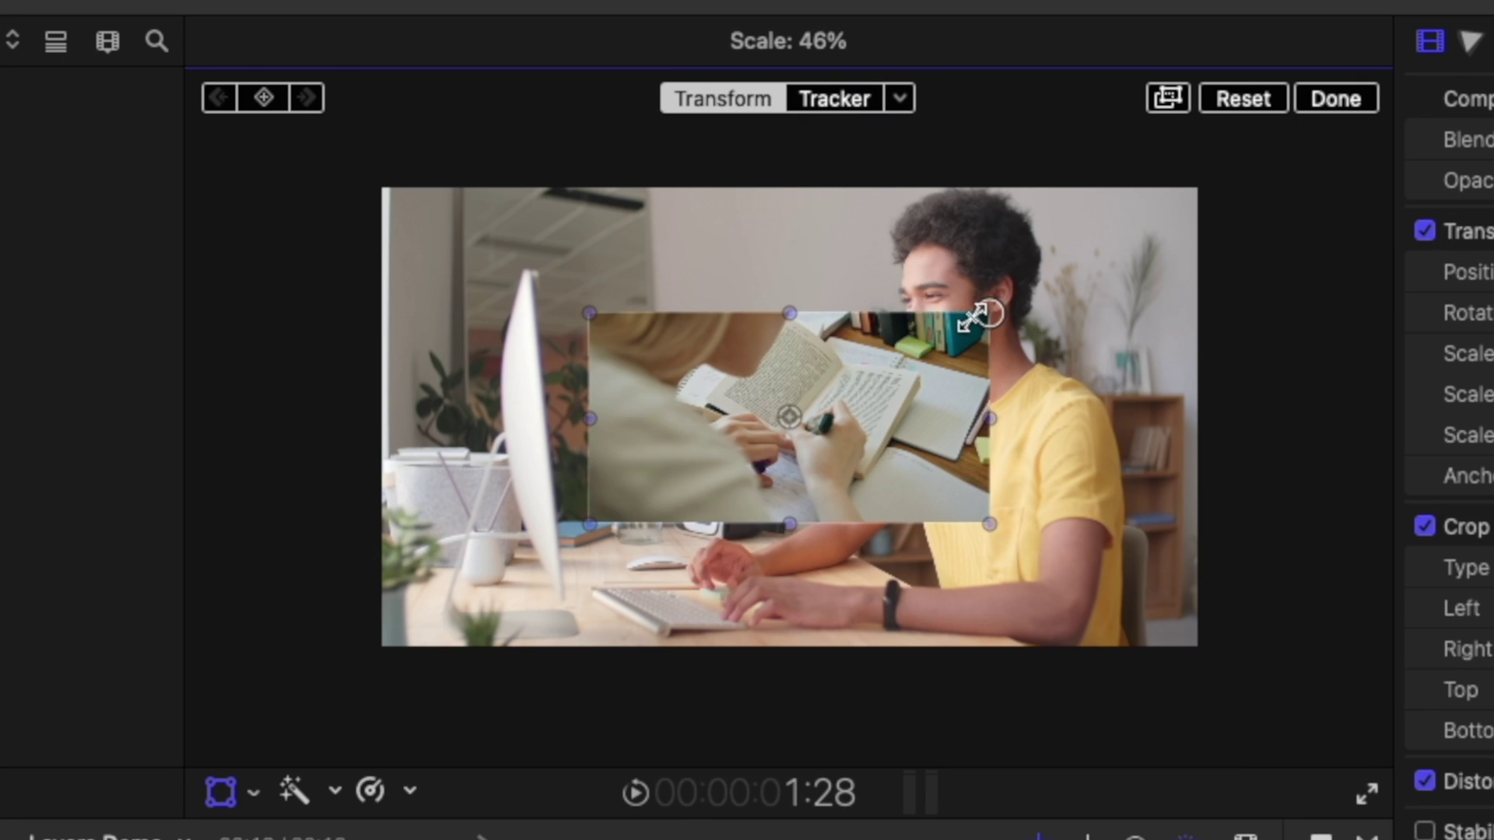
drag(974, 316, 1058, 279)
drag(930, 352, 642, 525)
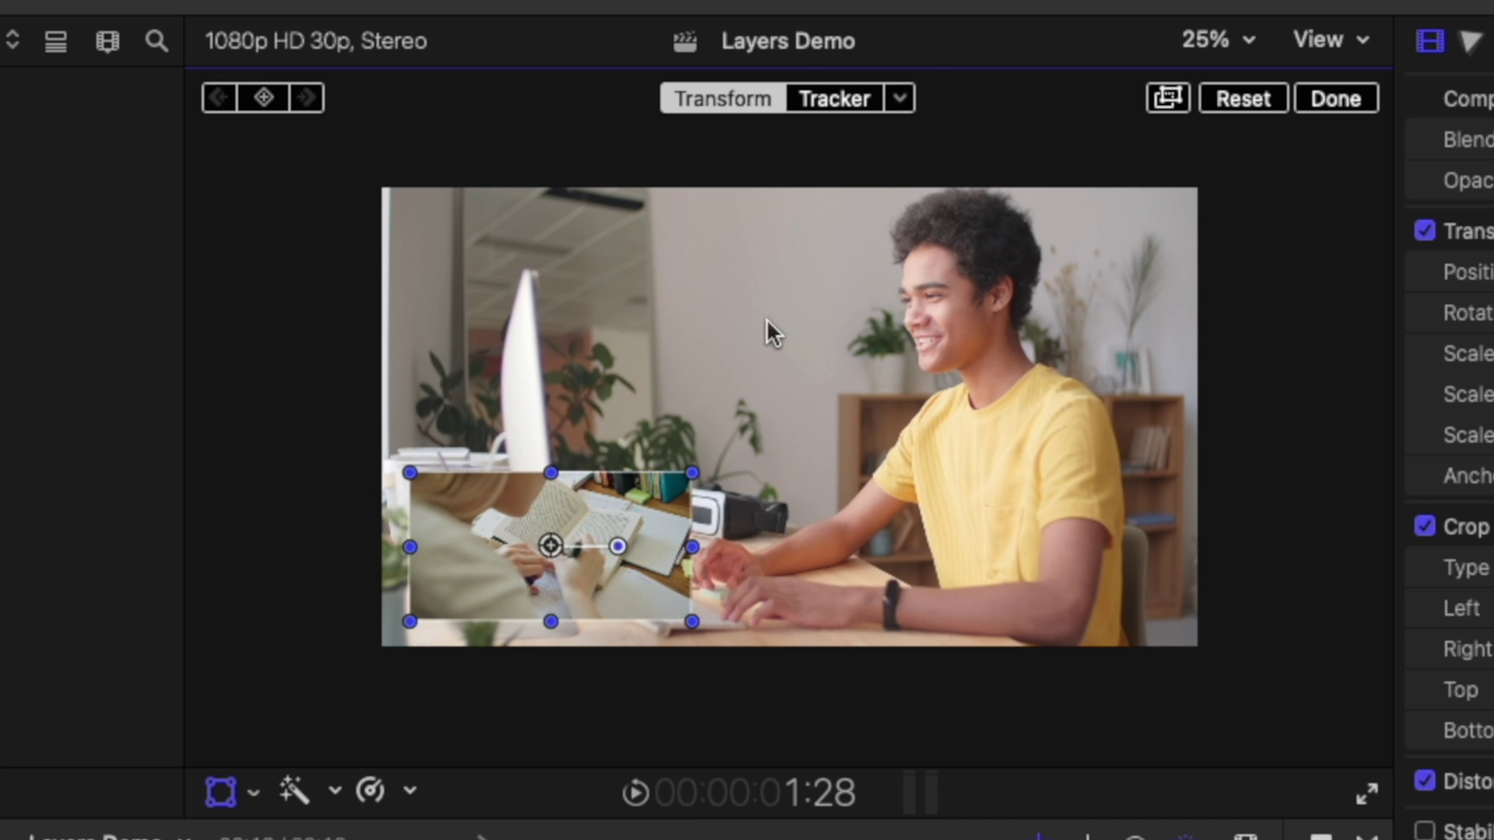
key(space)
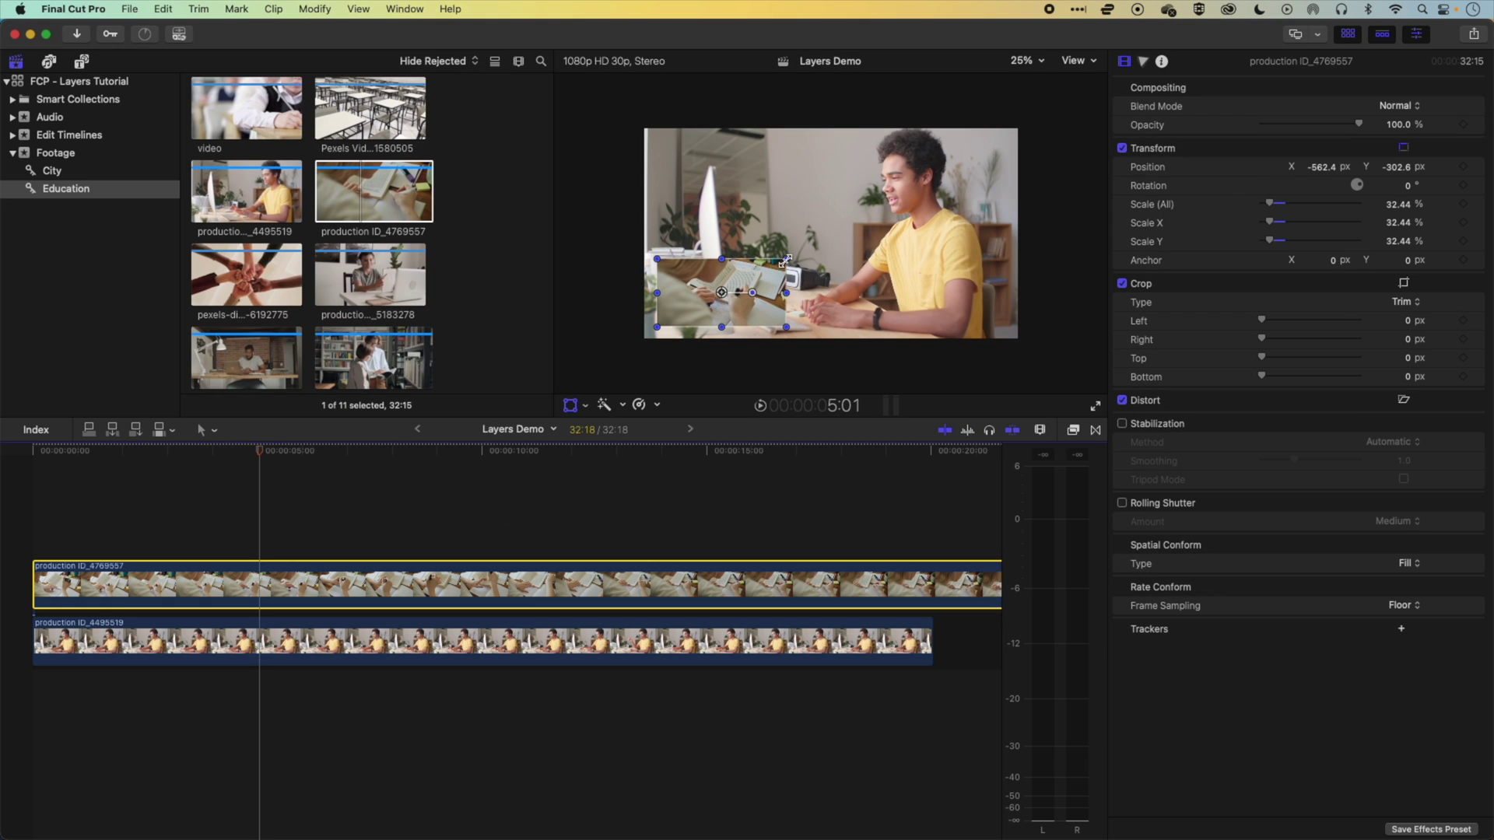
key(super+z)
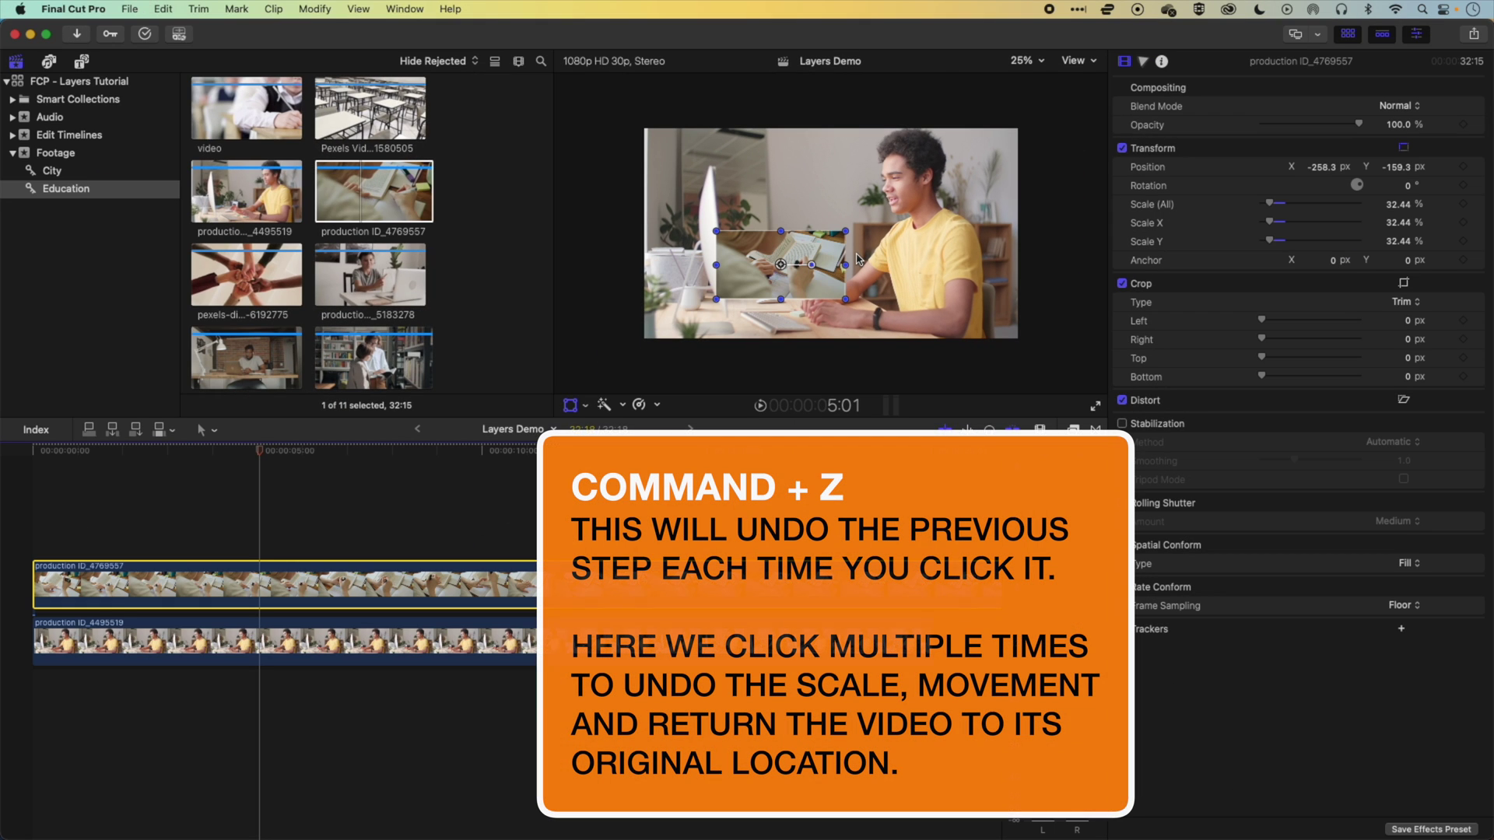
key(super+z)
key(super+z)
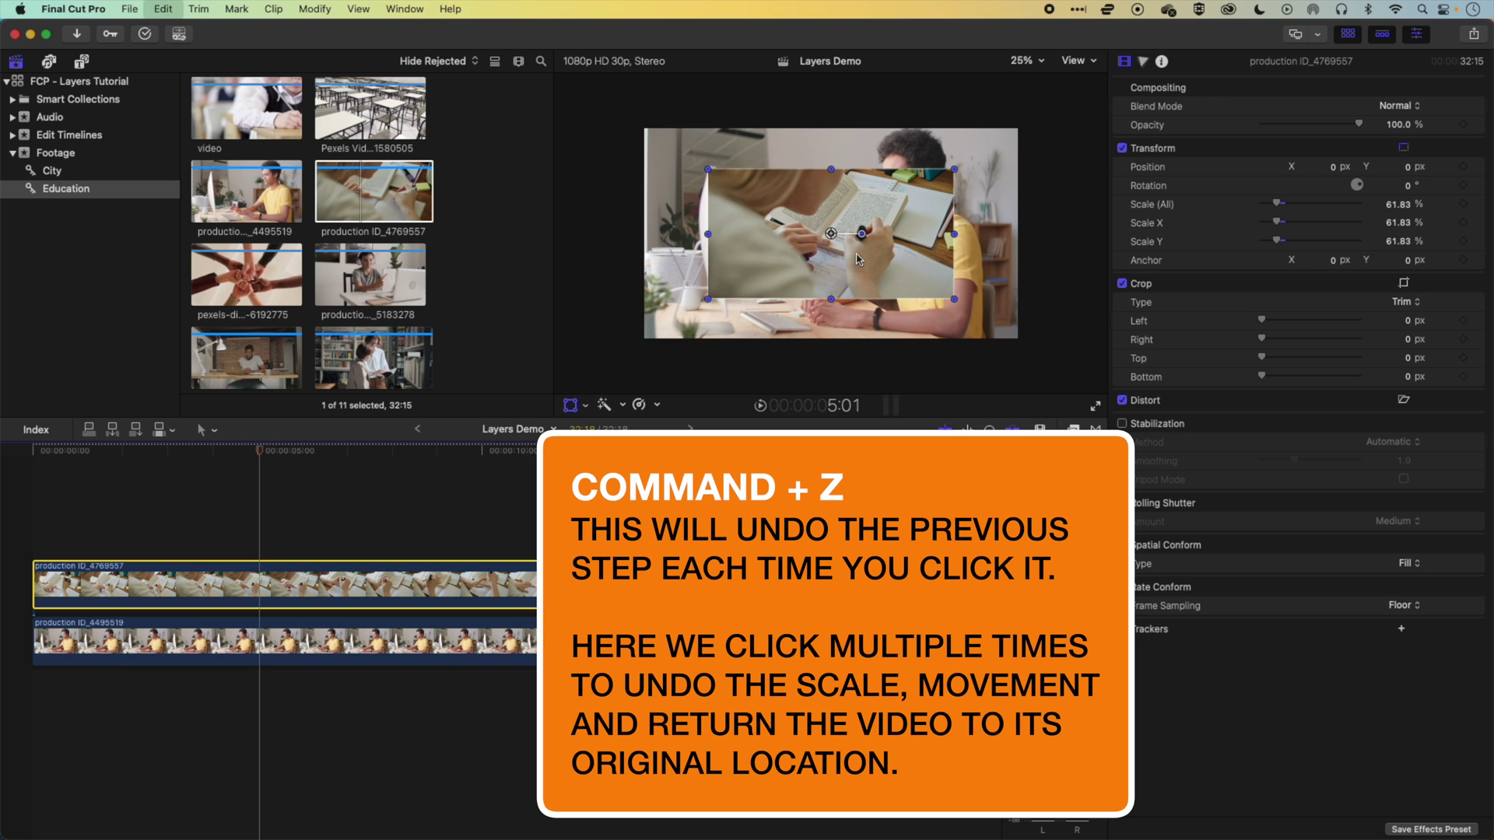
key(super+z)
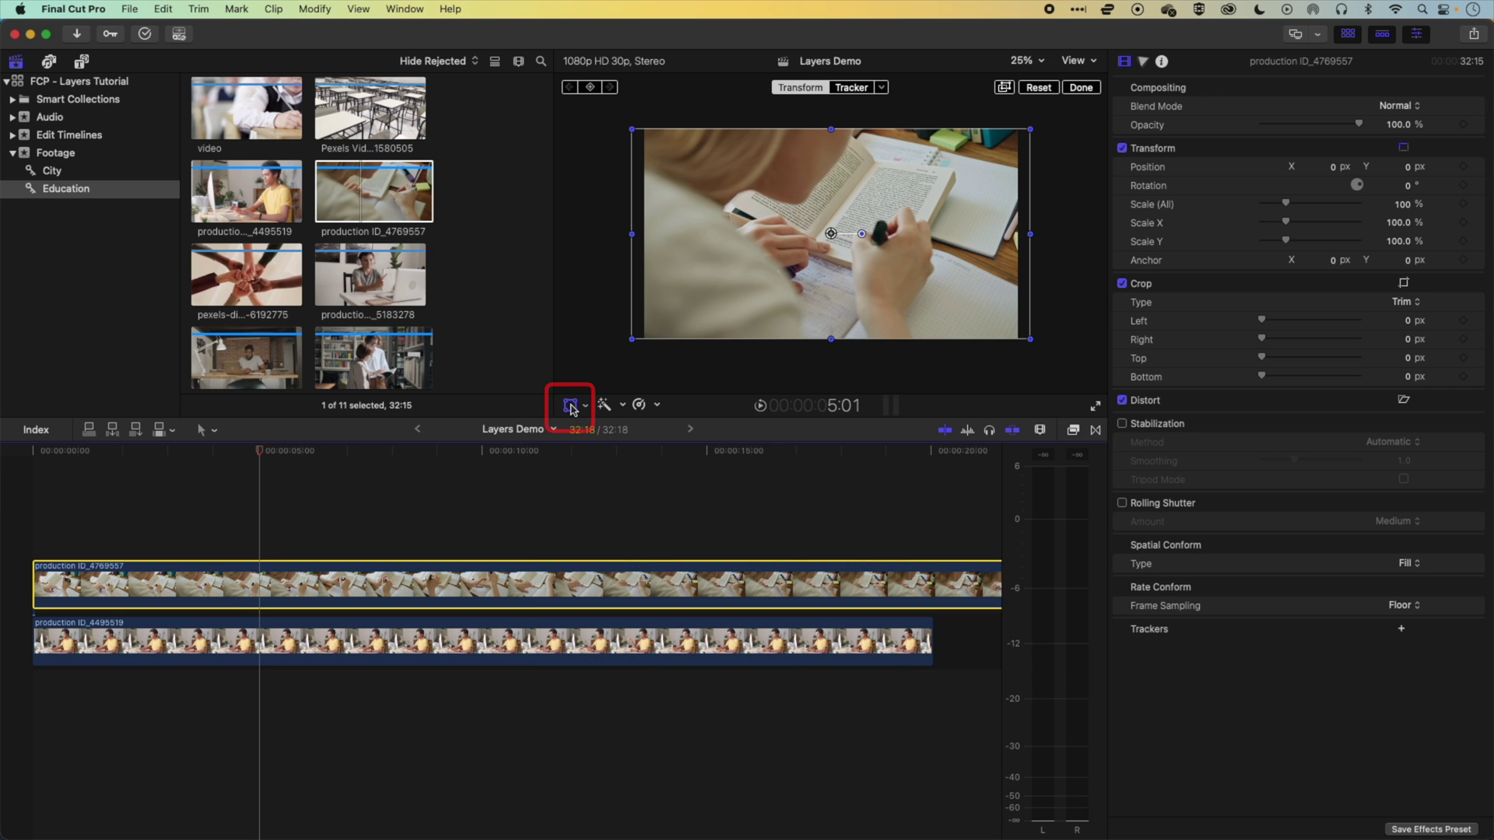
click(571, 405)
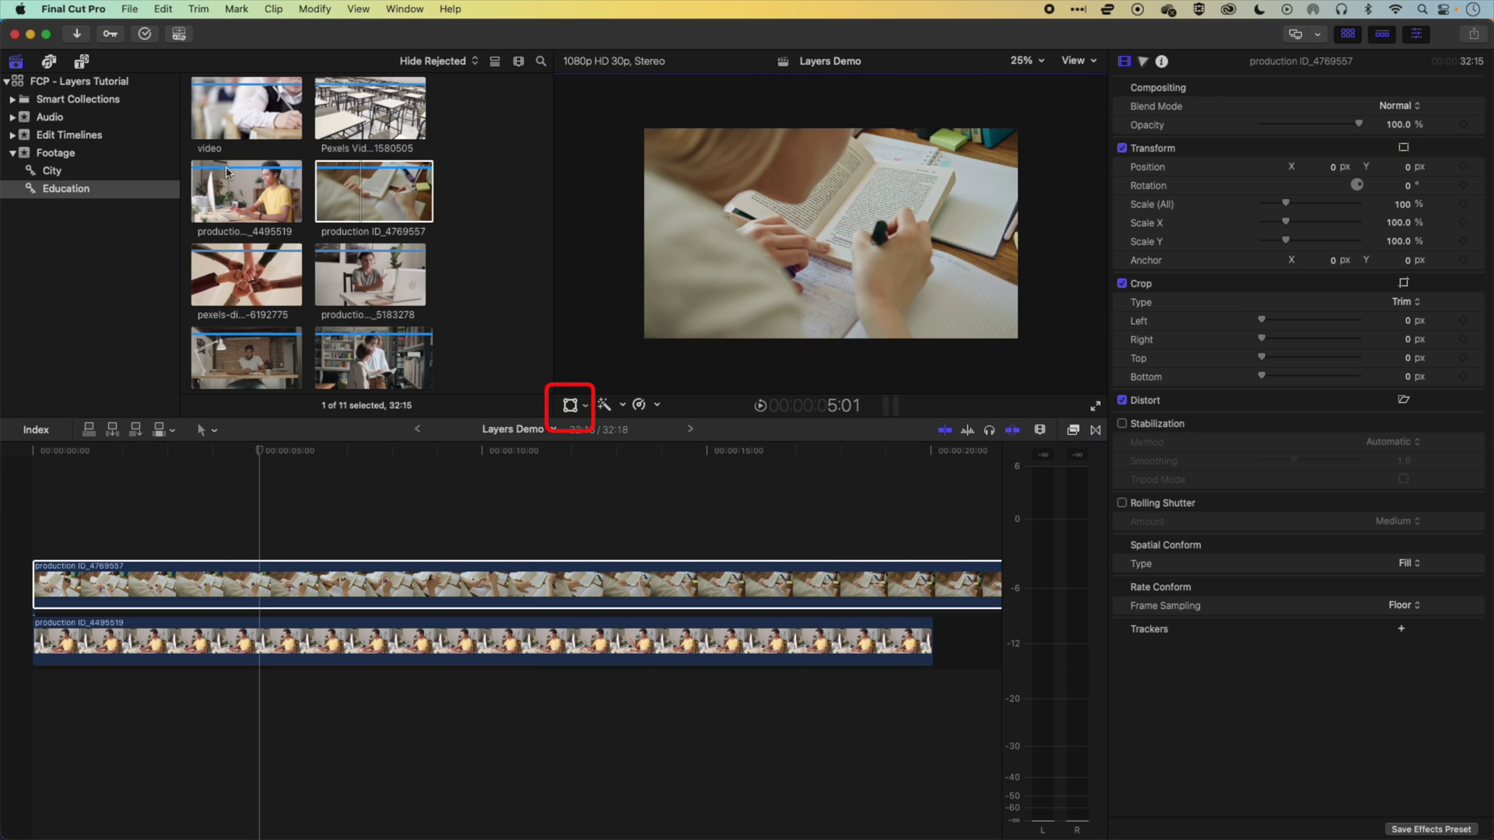
- Add Poolside Radio - Dyalla from the Audio collection beneath the video, aligned to 00:00
key(super+1)
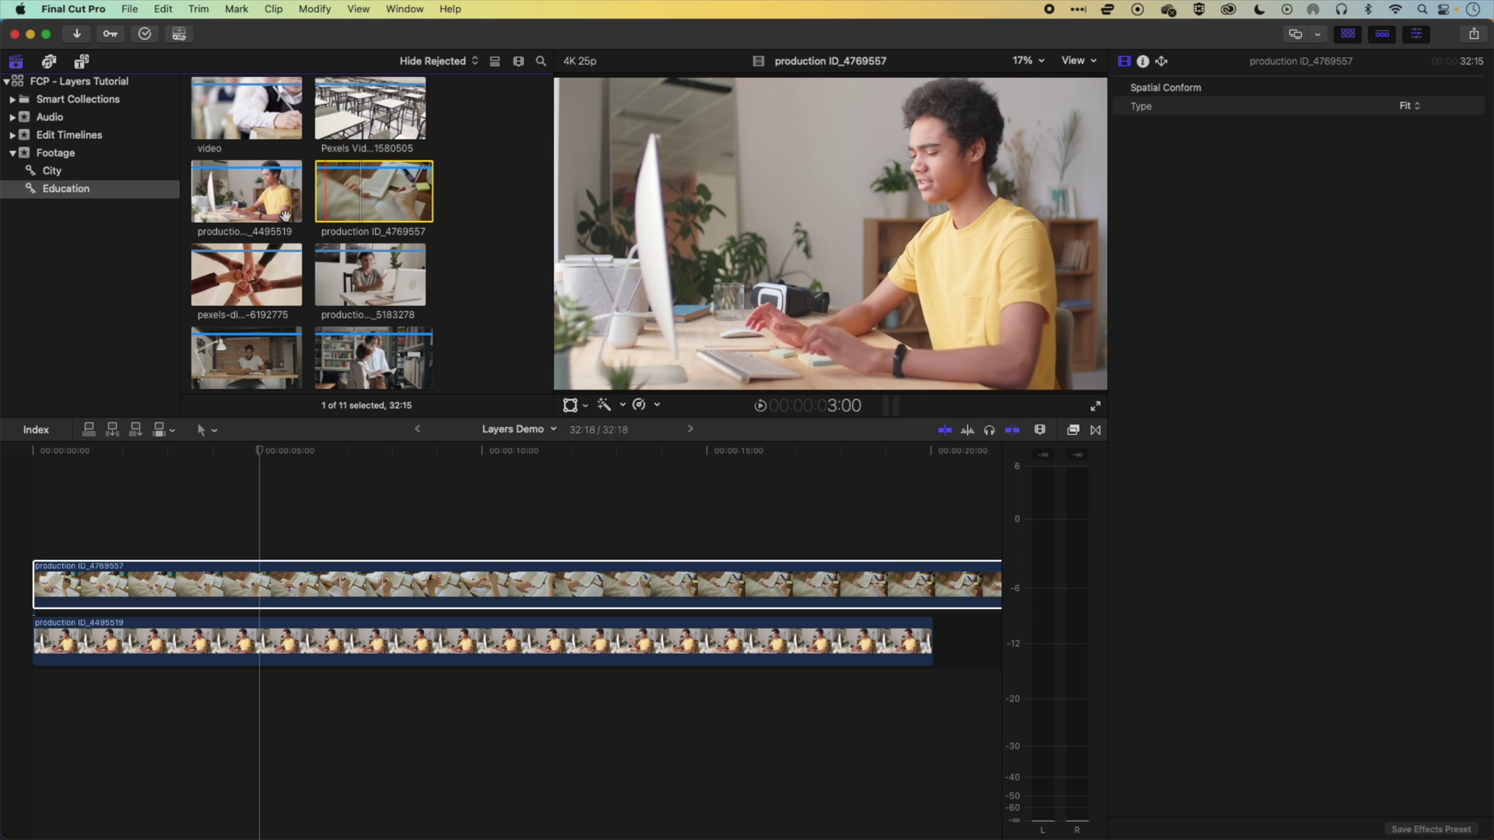
click(47, 116)
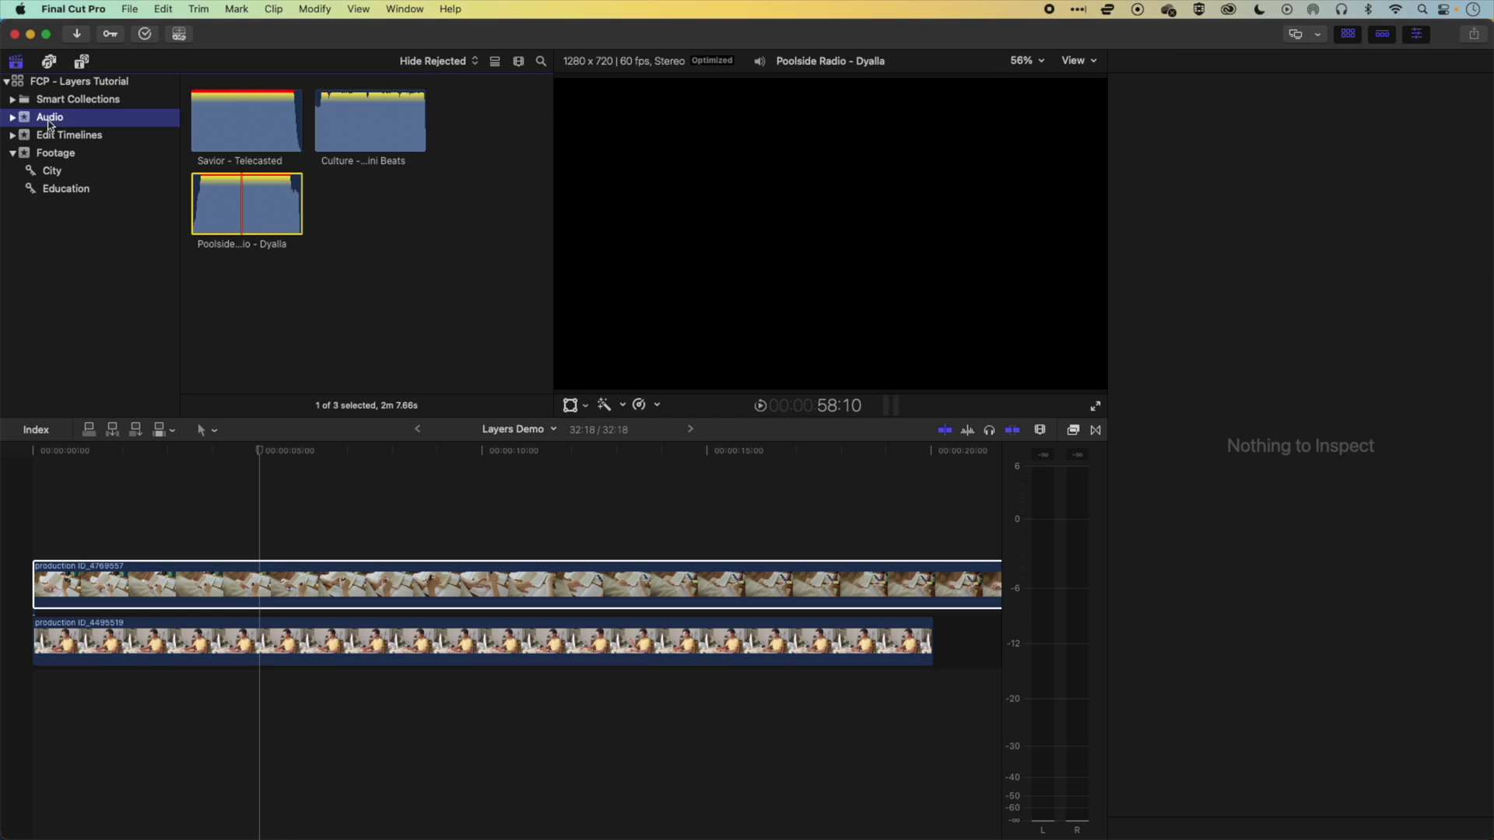
drag(234, 199, 79, 505)
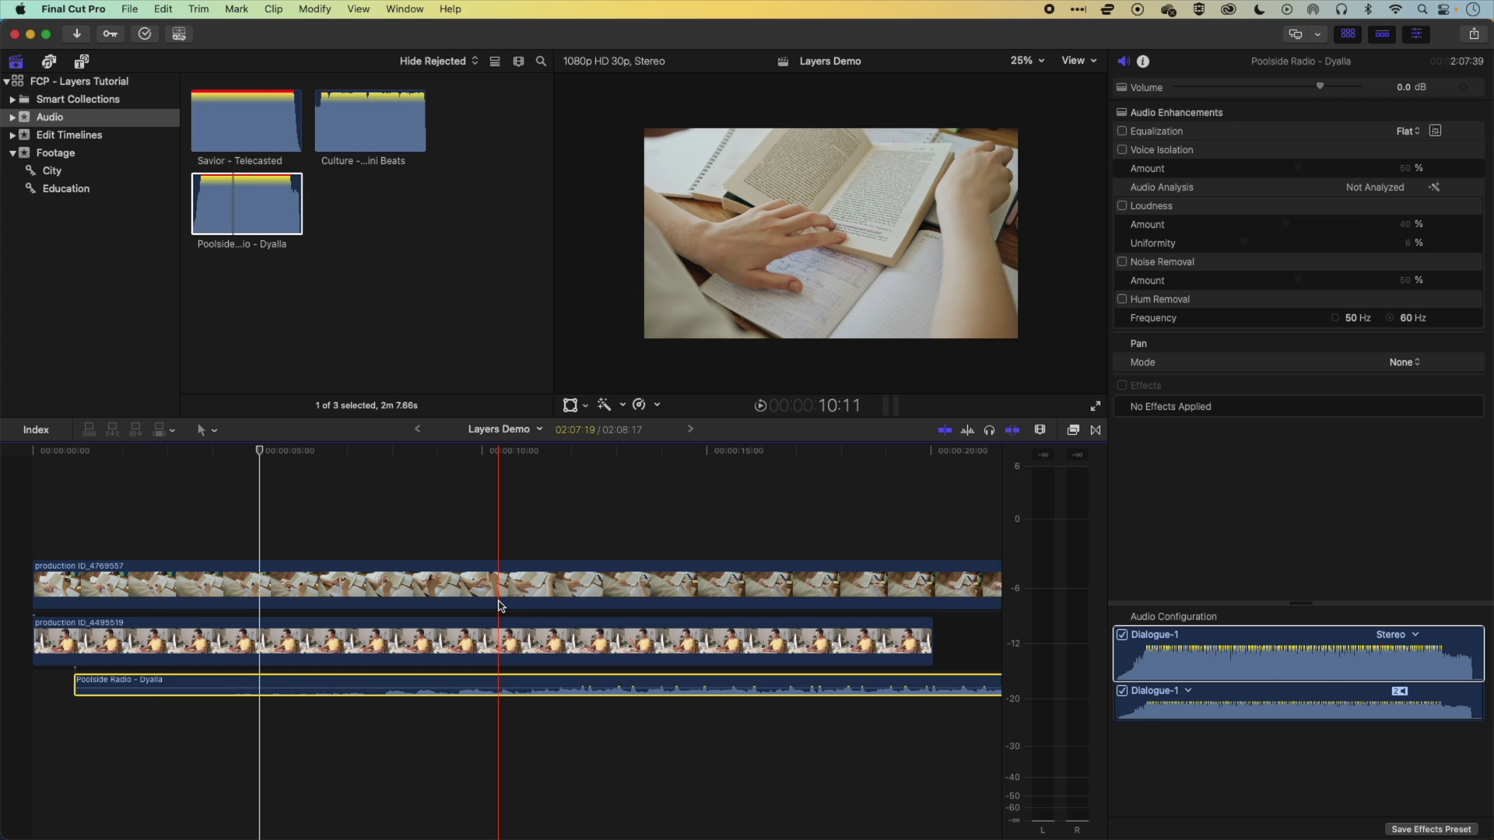
key(super+minus)
key(super+minus)
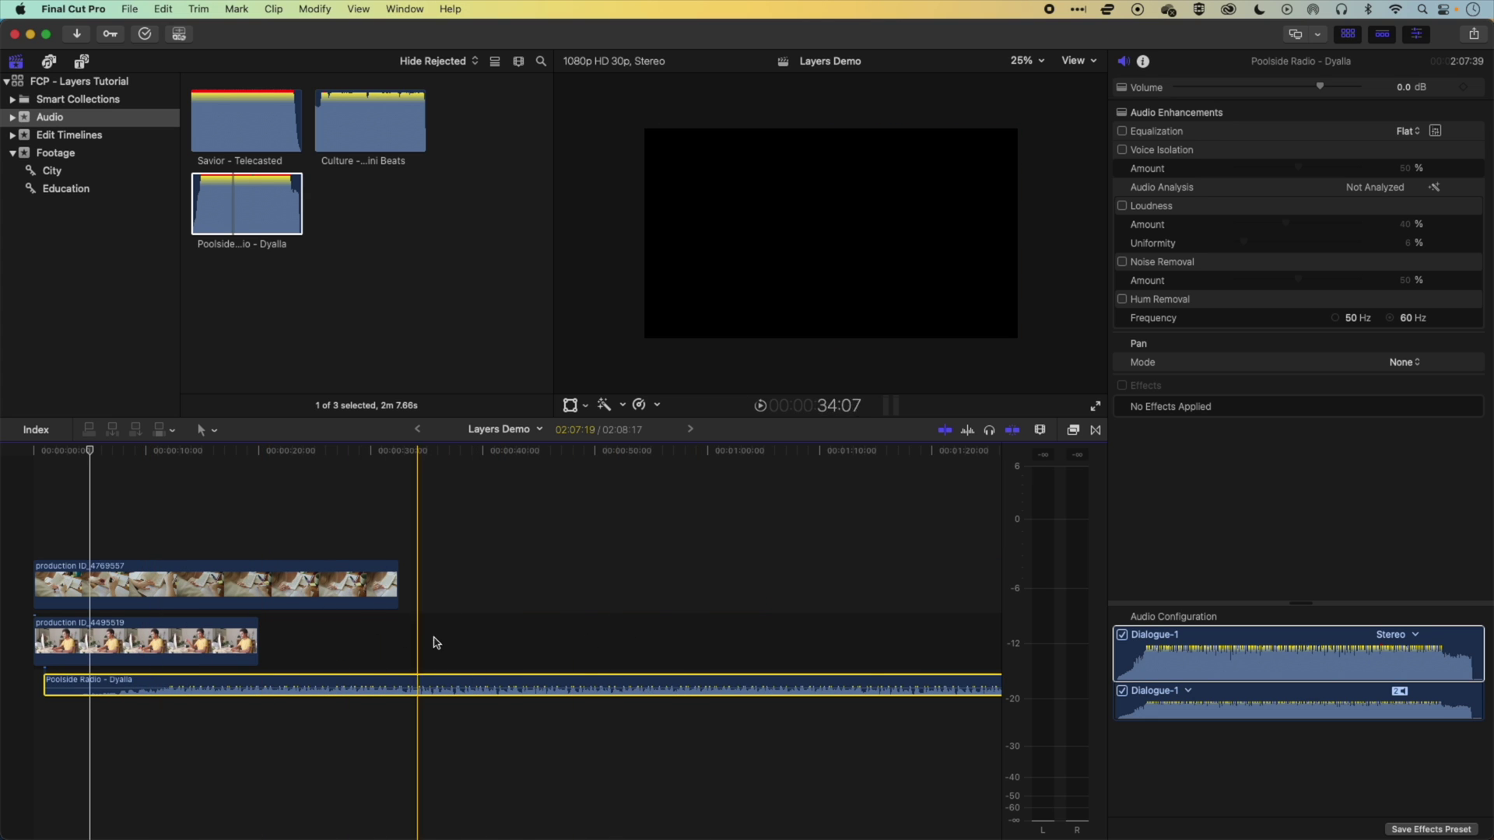
drag(251, 687, 242, 686)
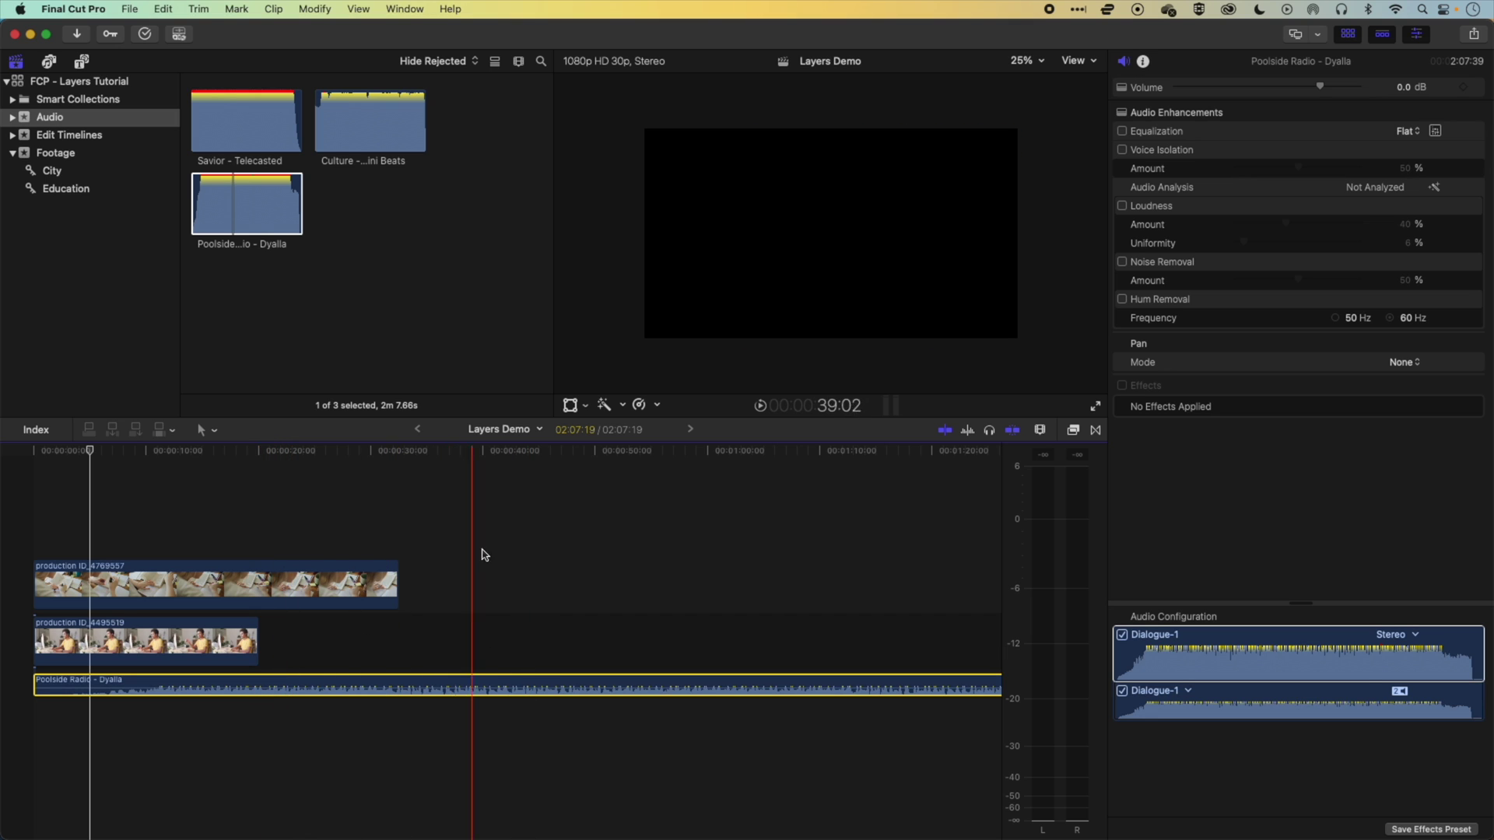
- Append six more Footage clips to the storyline, then move production ID_4769557 later and trim its end
click(58, 154)
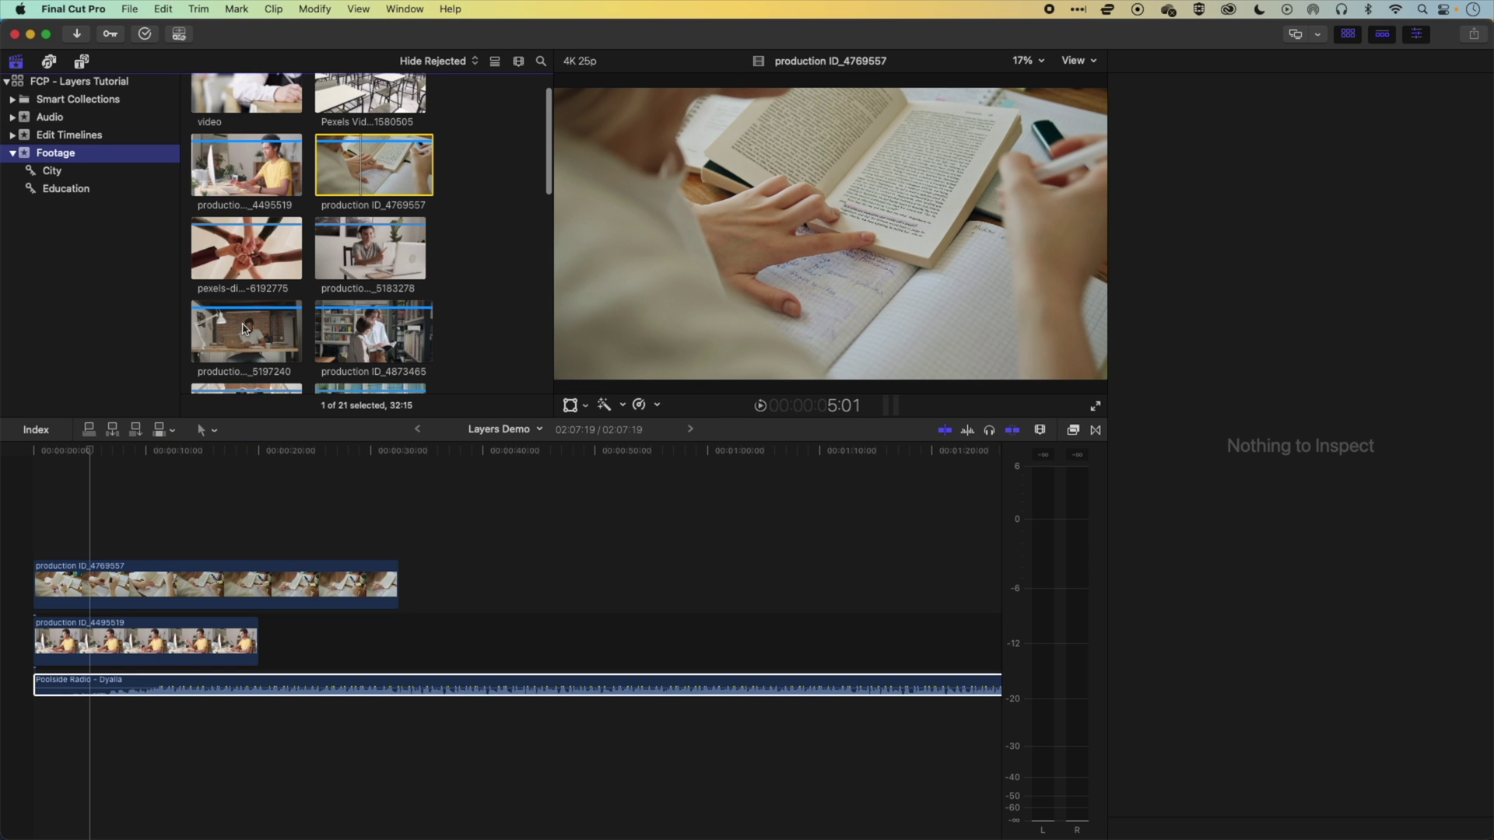
click(243, 255)
scroll(244, 254, down, 2)
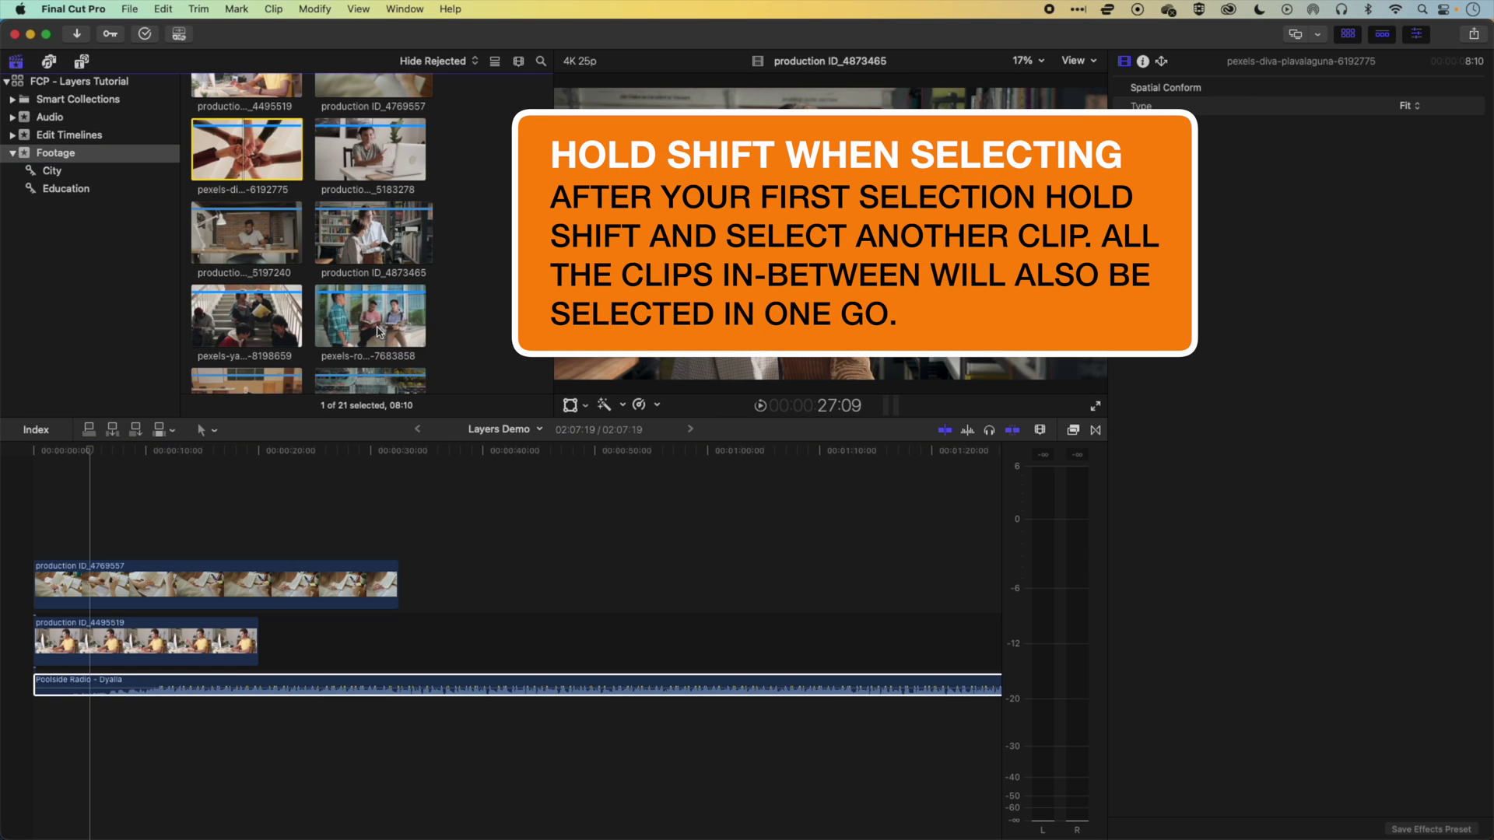
shift+click(370, 315)
drag(294, 213, 274, 634)
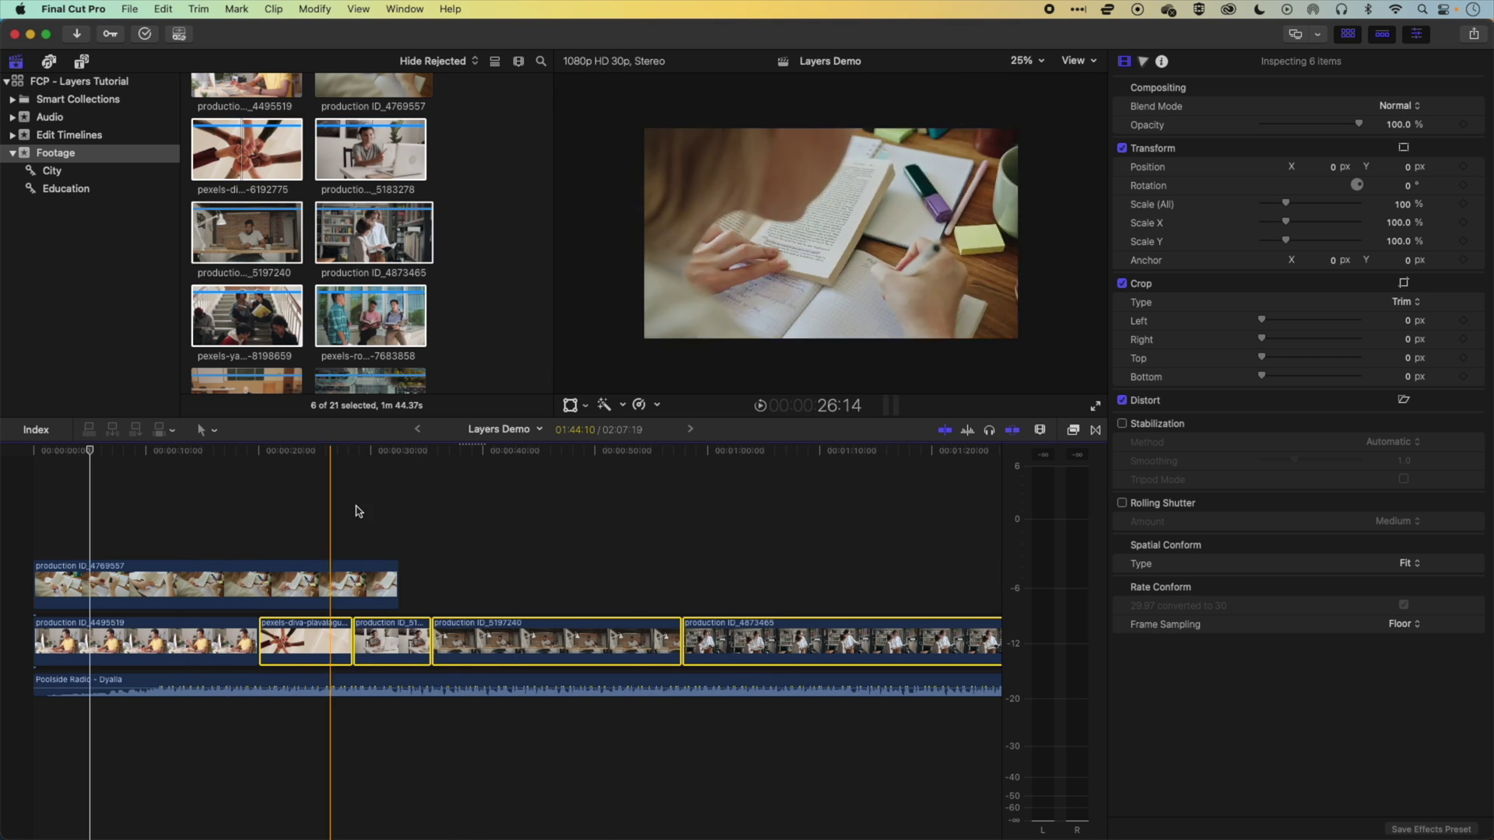
drag(211, 578, 316, 579)
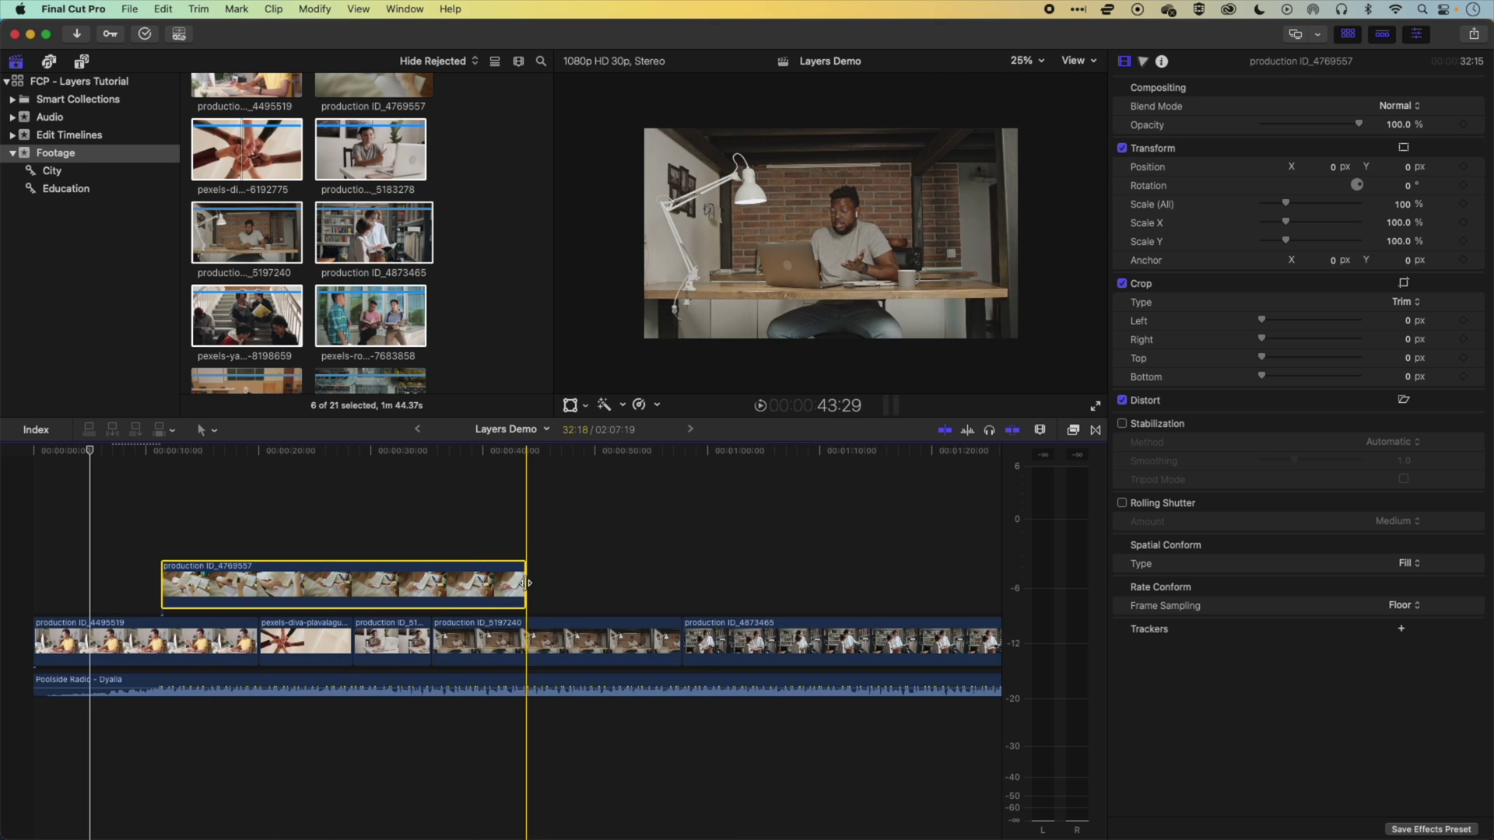
drag(525, 582, 414, 587)
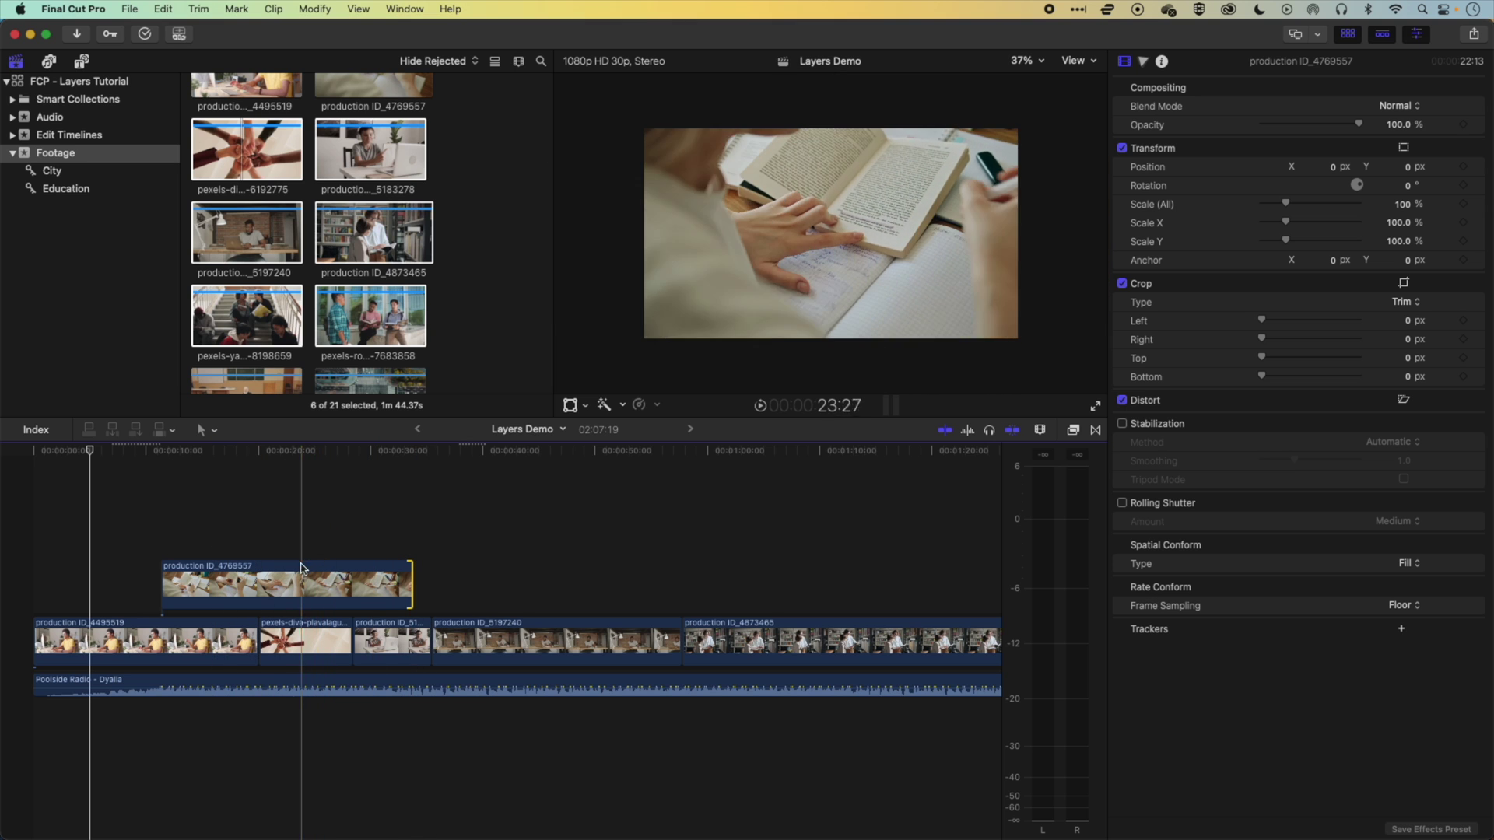
- Connect the three city clips above the main storyline and fit the project in view
scroll(339, 332, down, 3)
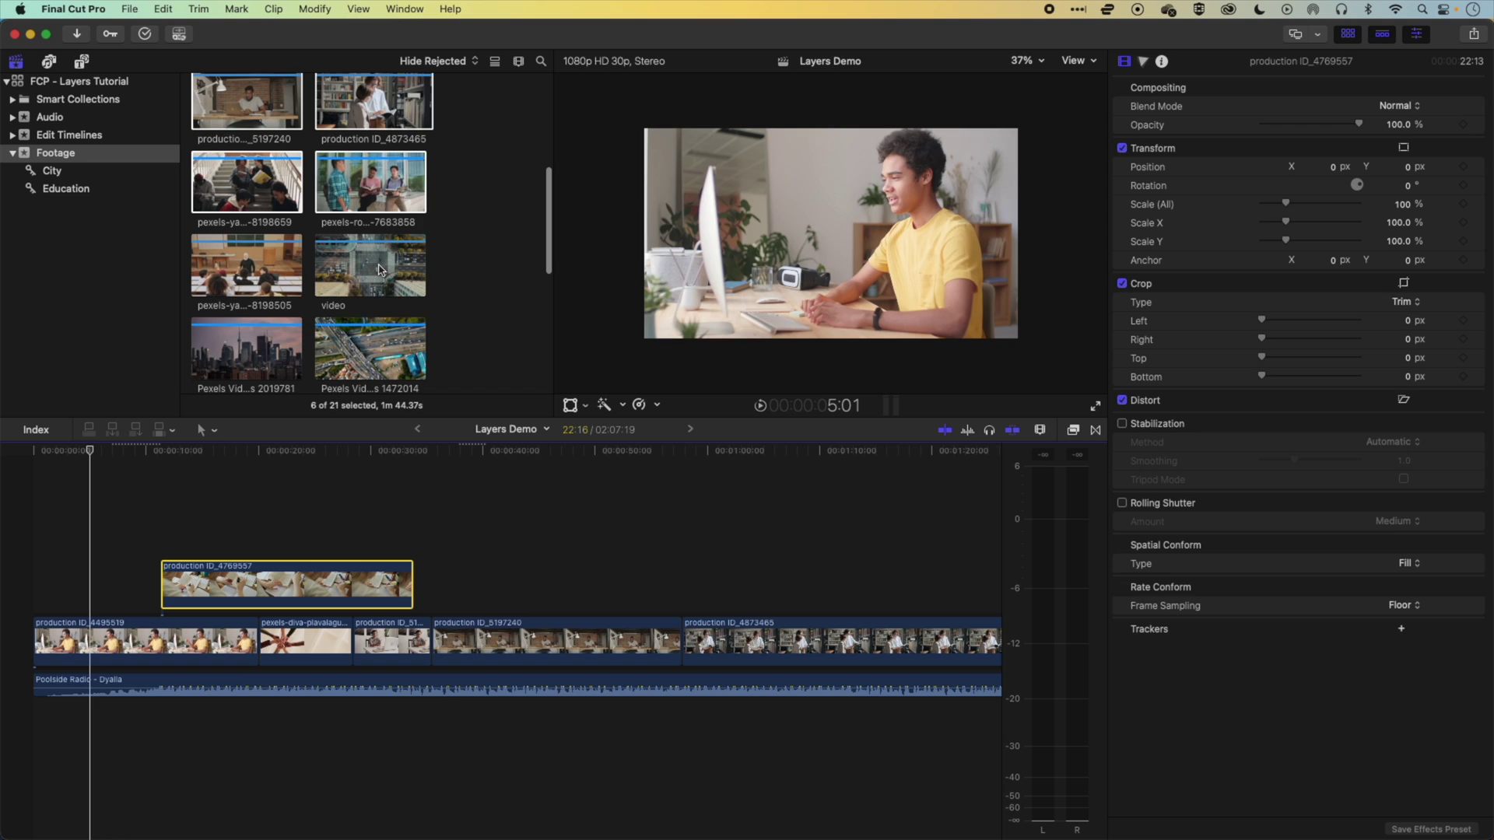
click(382, 271)
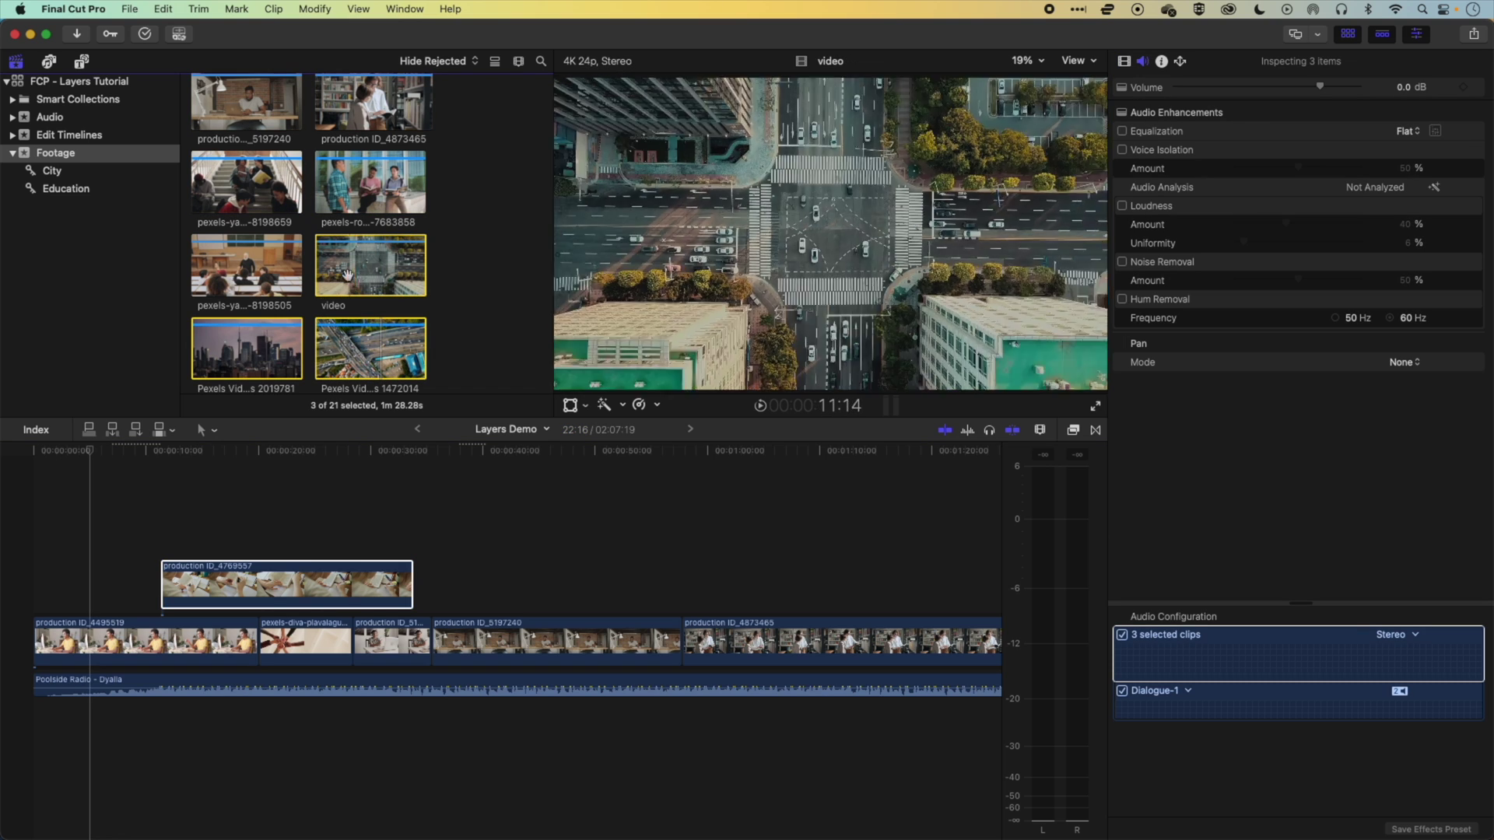
drag(372, 276, 470, 551)
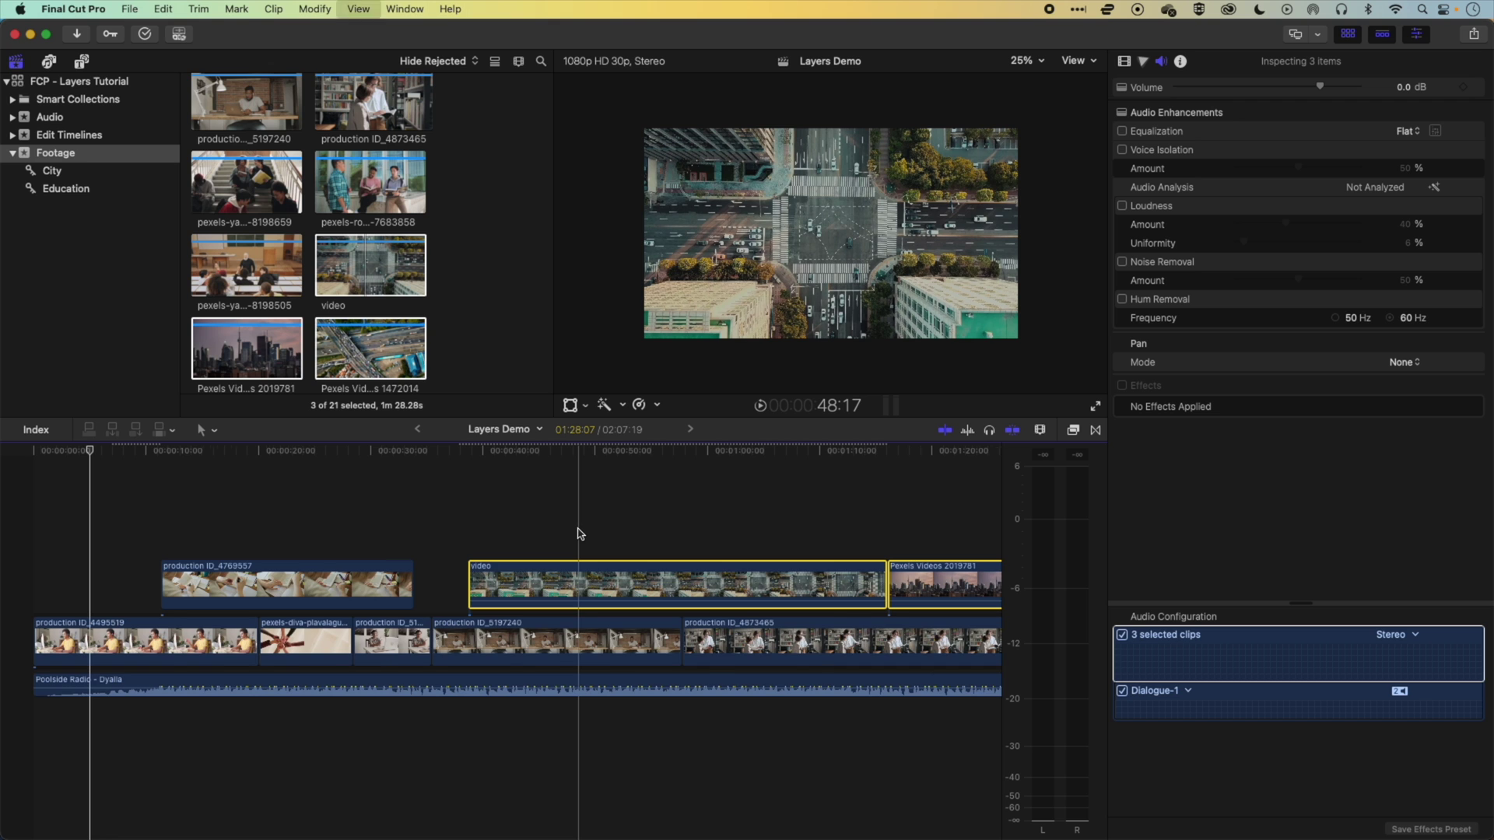
key(shift+z)
- Line up video, Pexels Videos 2019781 and 1472014 after production ID_4769557, then select all four connected clips
click(542, 512)
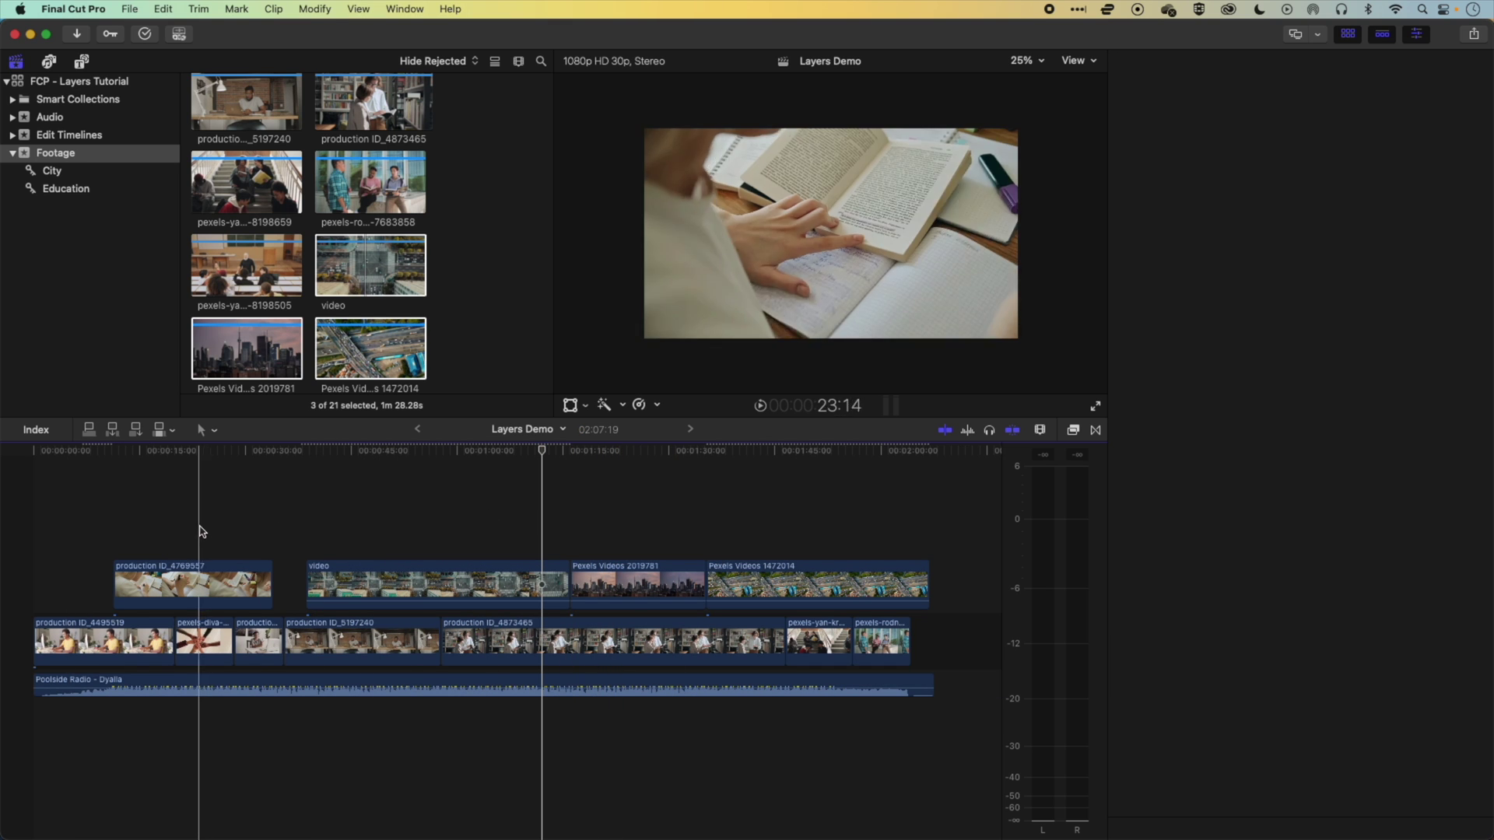
drag(467, 557, 498, 564)
mouse_move(711, 581)
mouse_down()
mouse_move(838, 587)
mouse_move(729, 582)
mouse_up()
click(809, 591)
mouse_move(440, 582)
mouse_down()
mouse_move(494, 582)
mouse_move(441, 580)
mouse_up()
drag(710, 585, 769, 585)
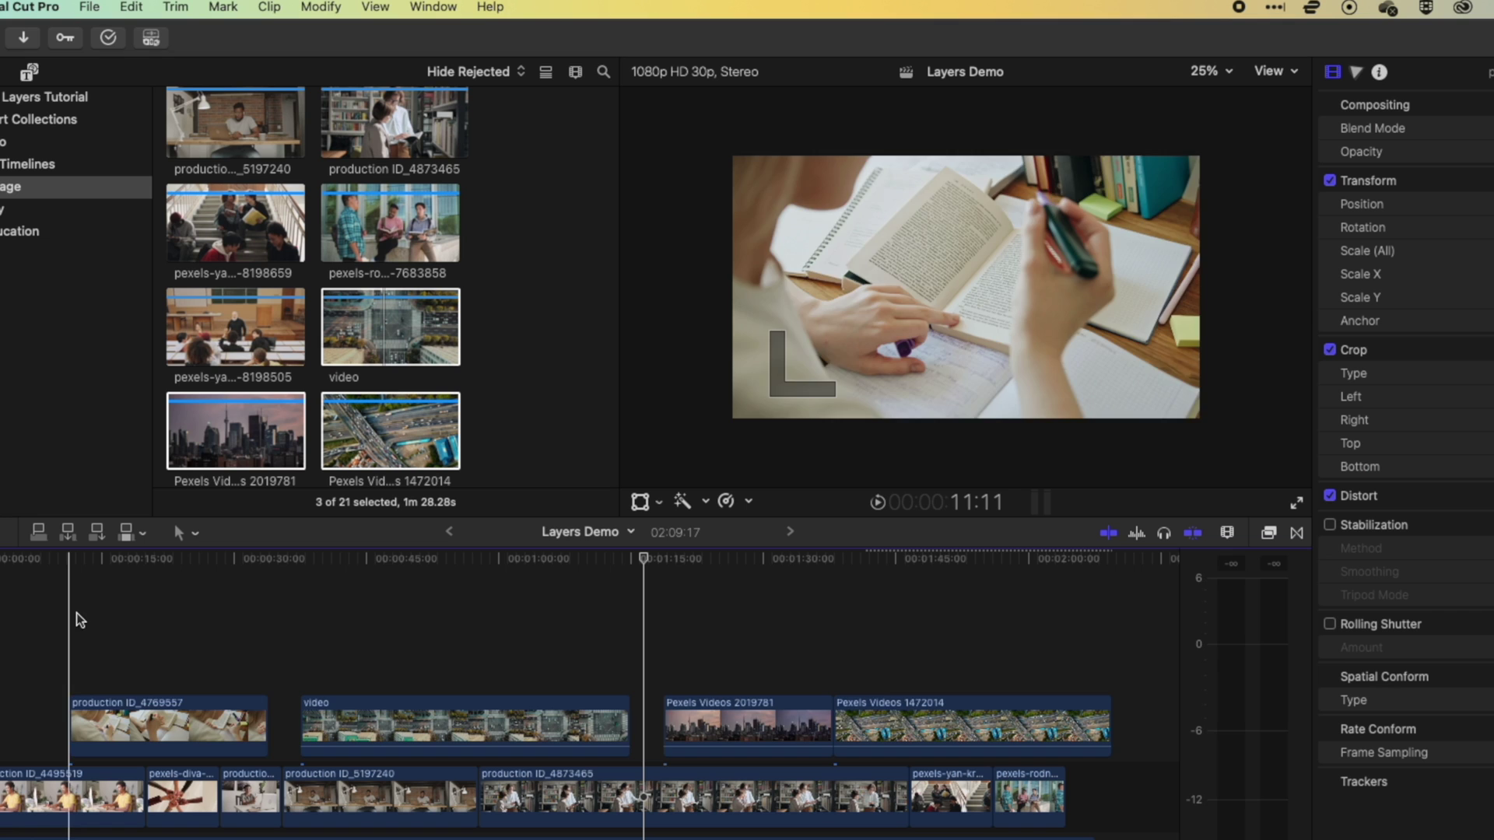
drag(117, 493, 779, 590)
drag(901, 733, 901, 734)
- Group the four selected clips with Clip > Create Storyline
scroll(265, 85, down, 1)
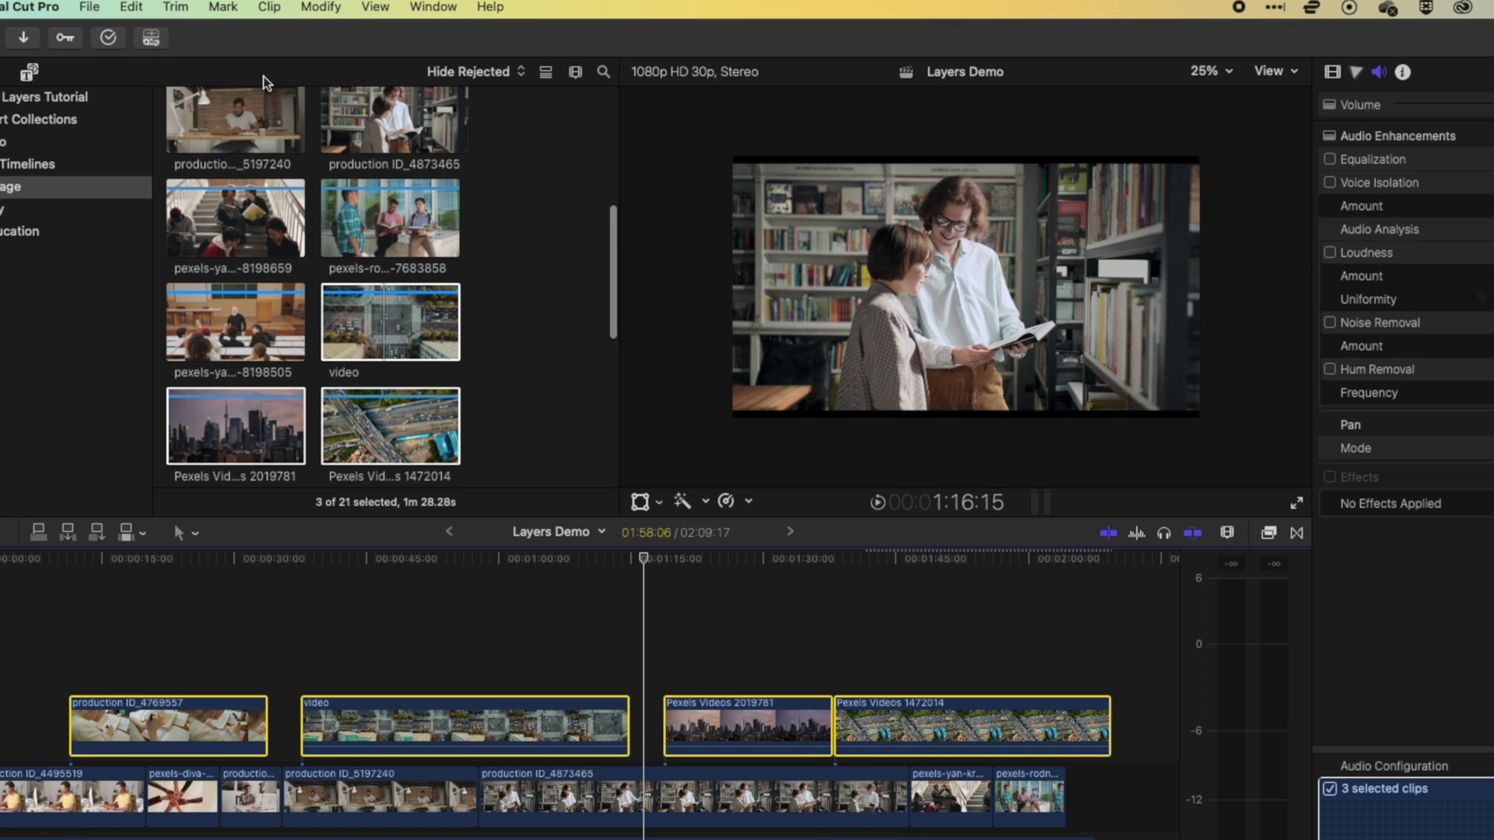
click(259, 14)
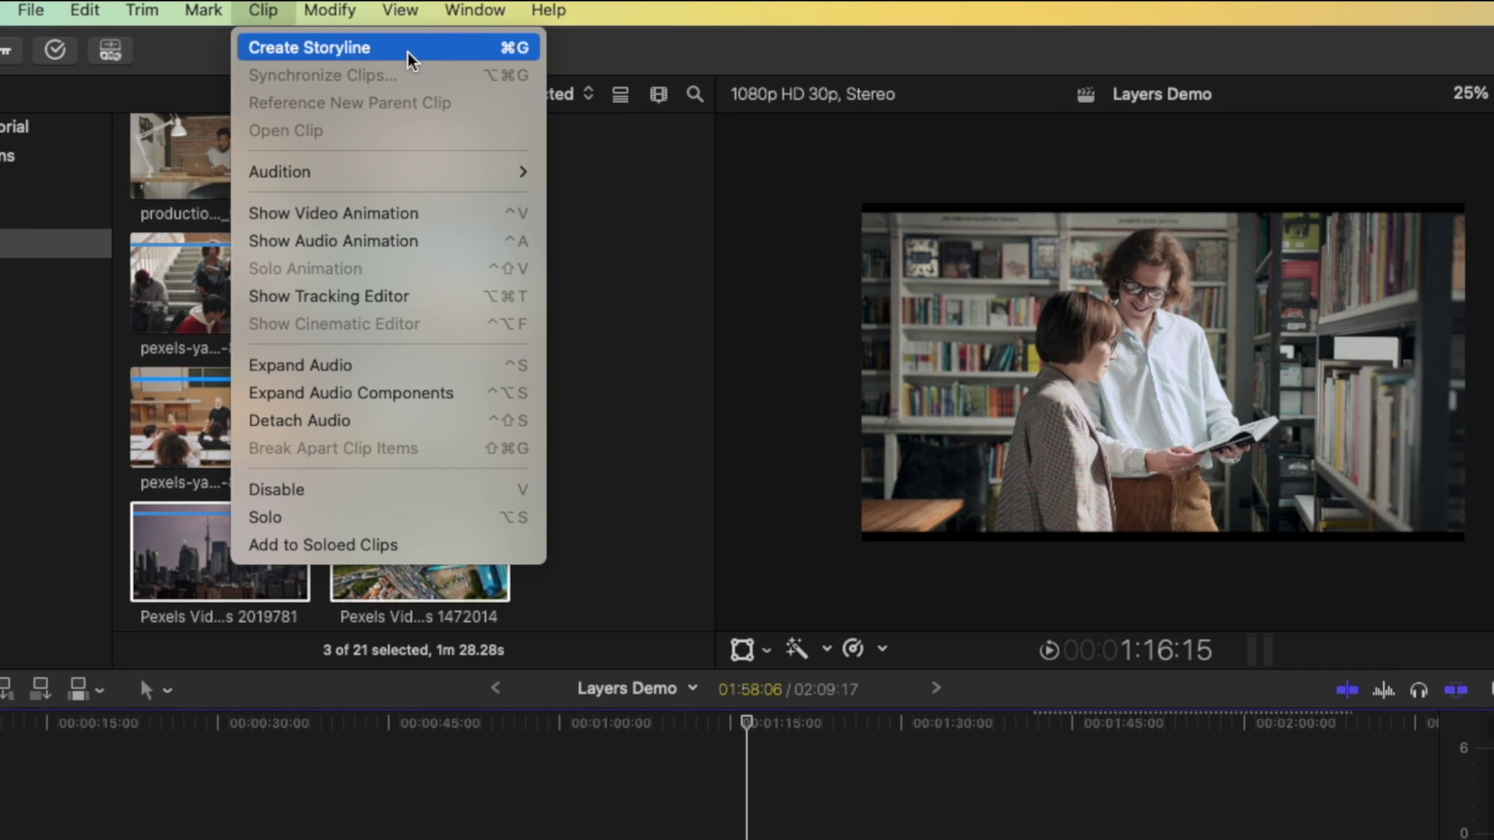
click(528, 48)
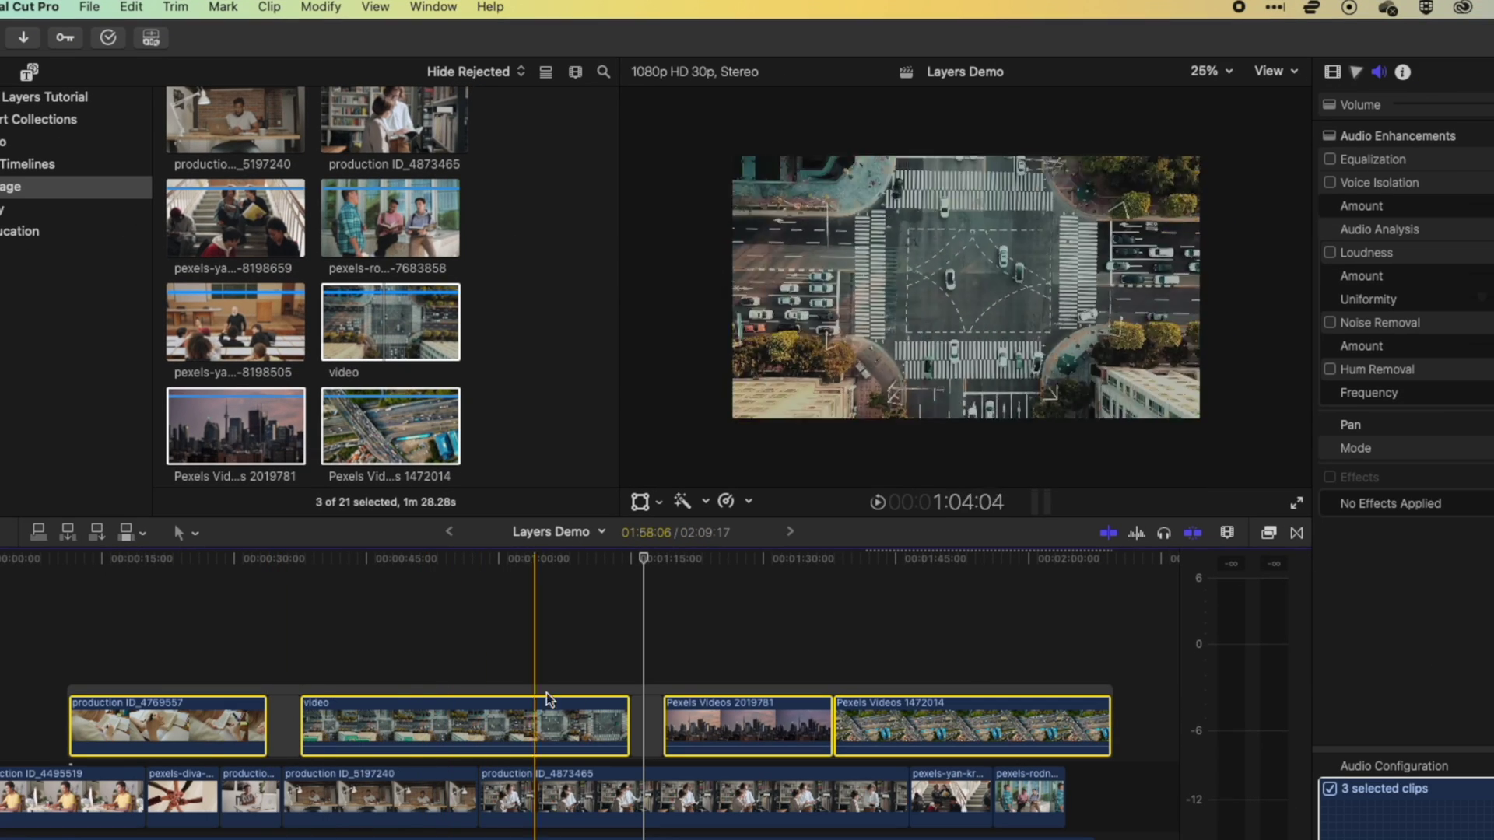
- Delete the gap before the video clip inside the new connected storyline
click(823, 691)
click(196, 691)
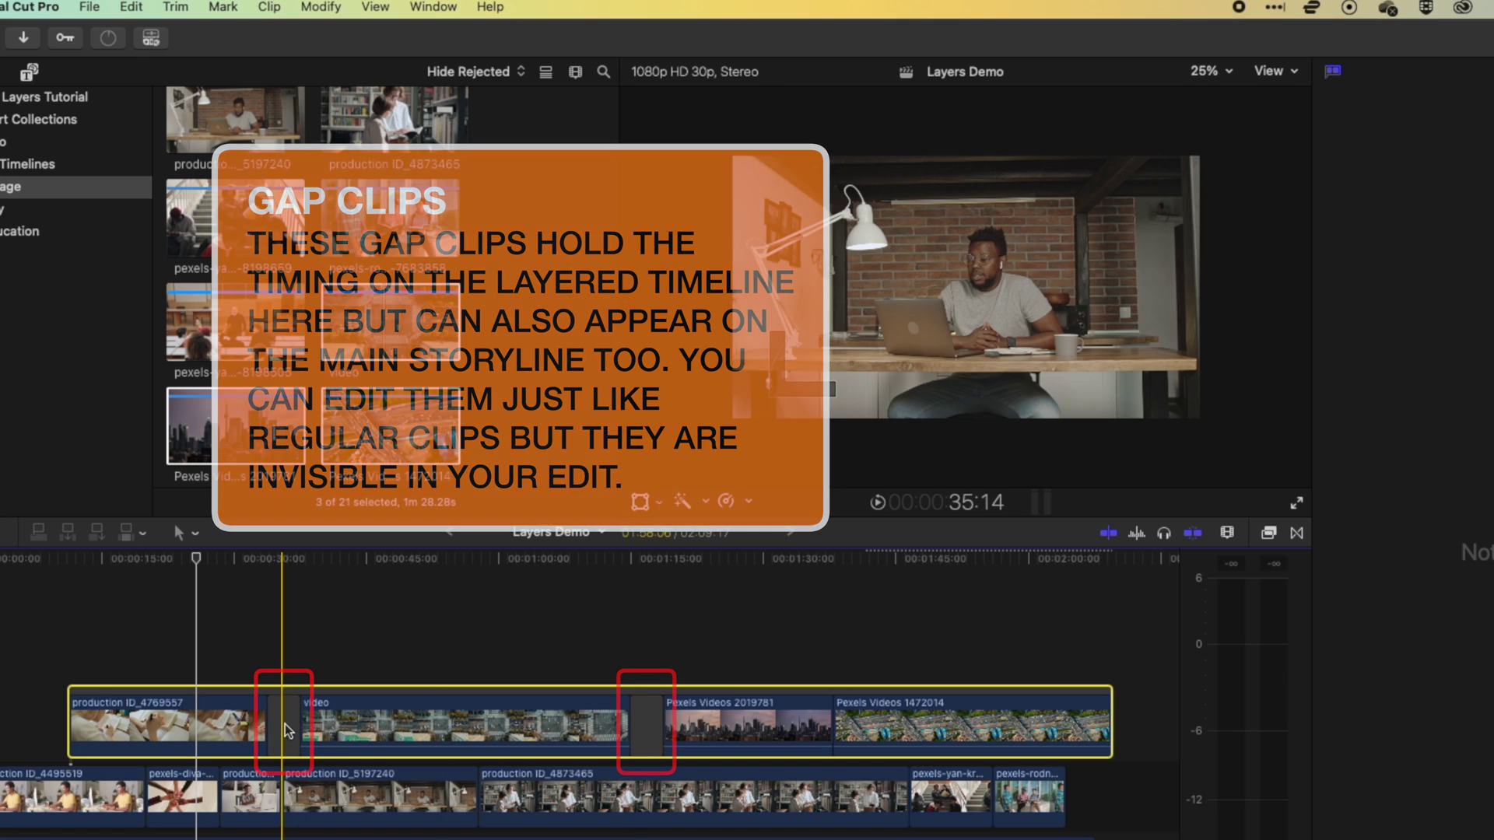
drag(342, 728, 357, 729)
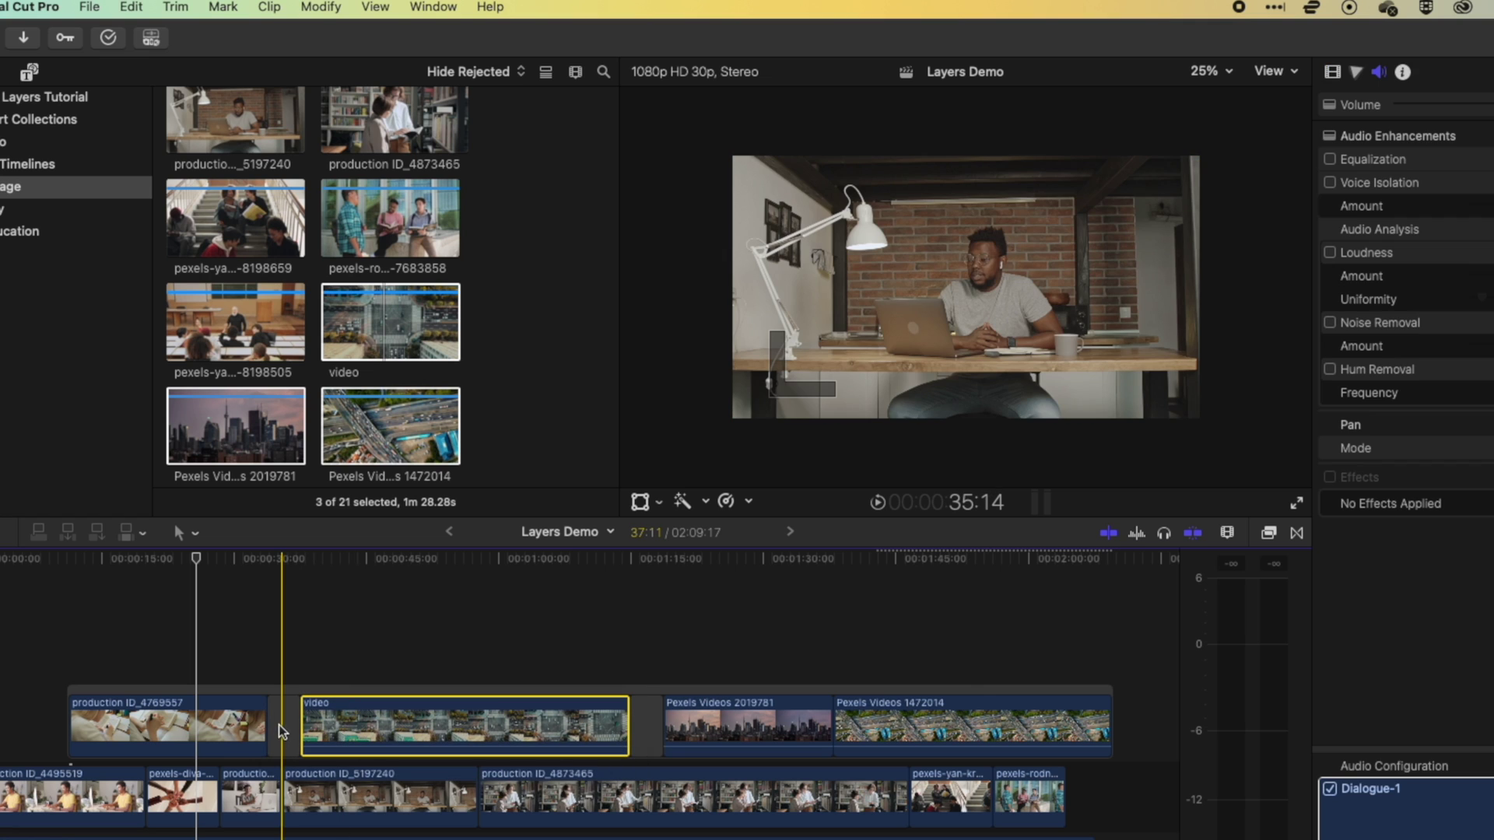
click(281, 731)
key(Delete)
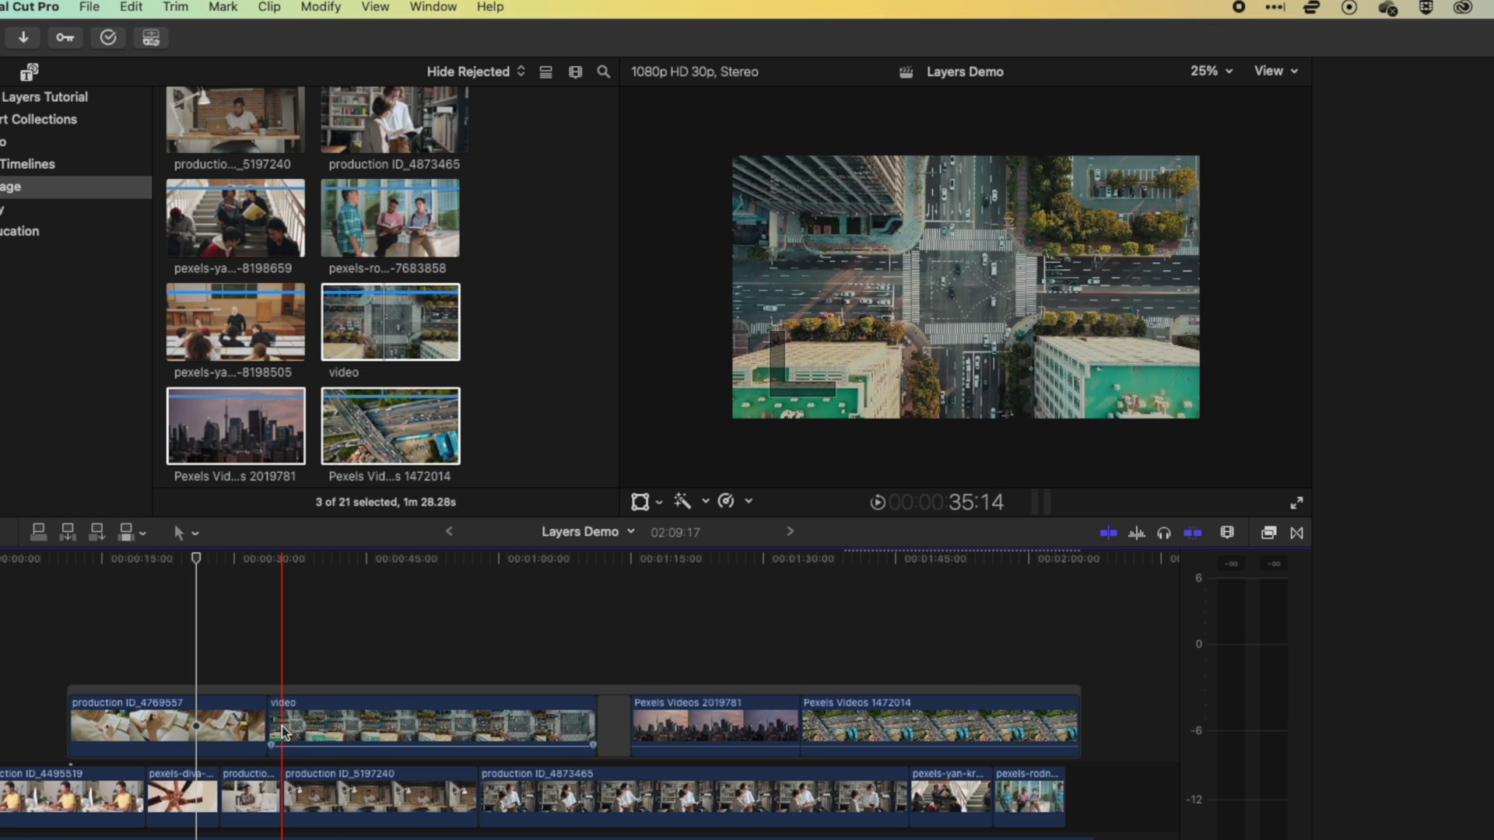
- Remove the gap after video and place it between production ID_4769557 and Pexels Videos 2019781
click(614, 727)
key(Delete)
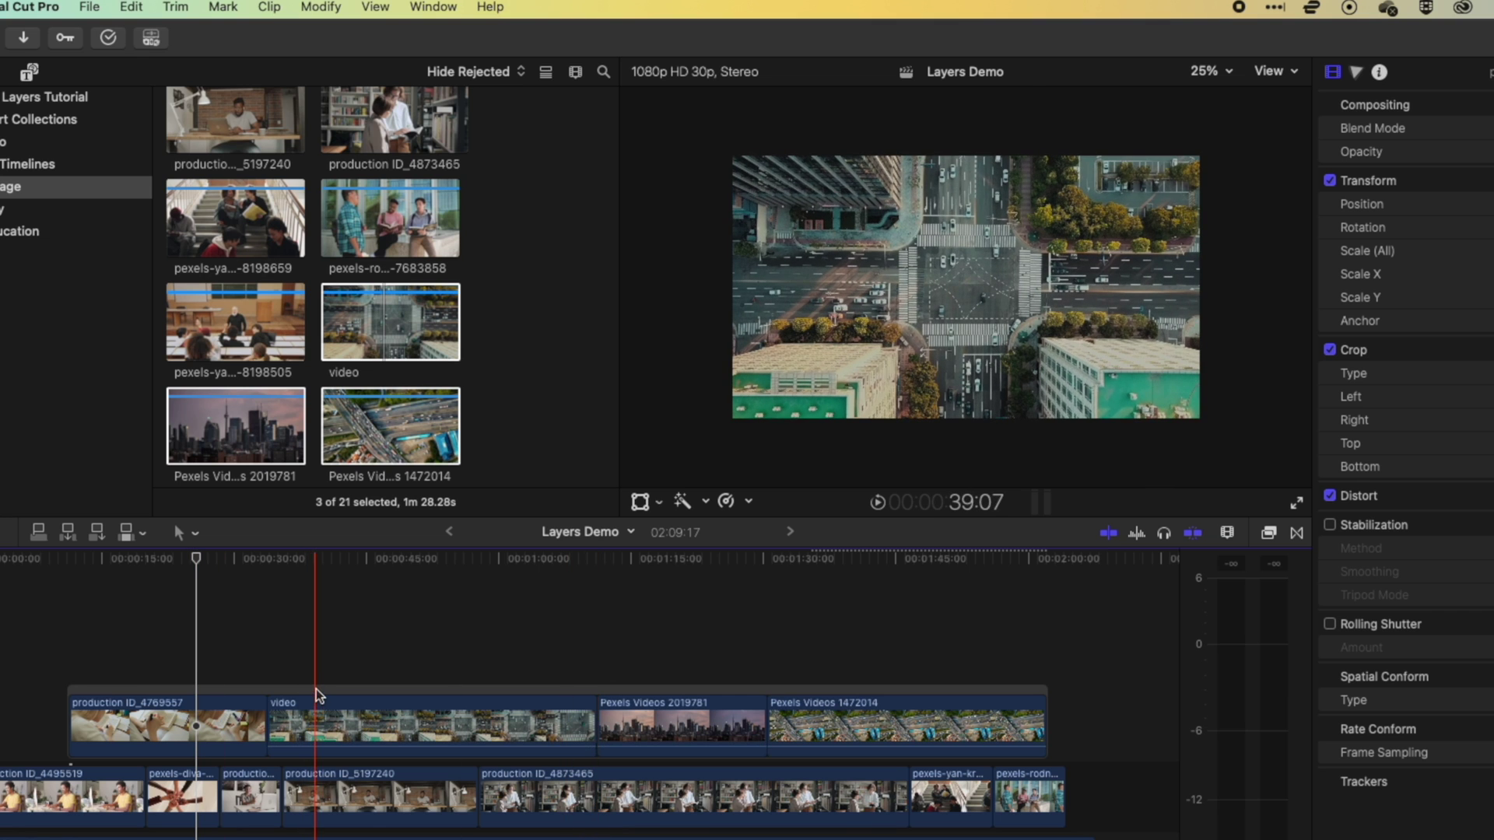
drag(316, 695, 474, 648)
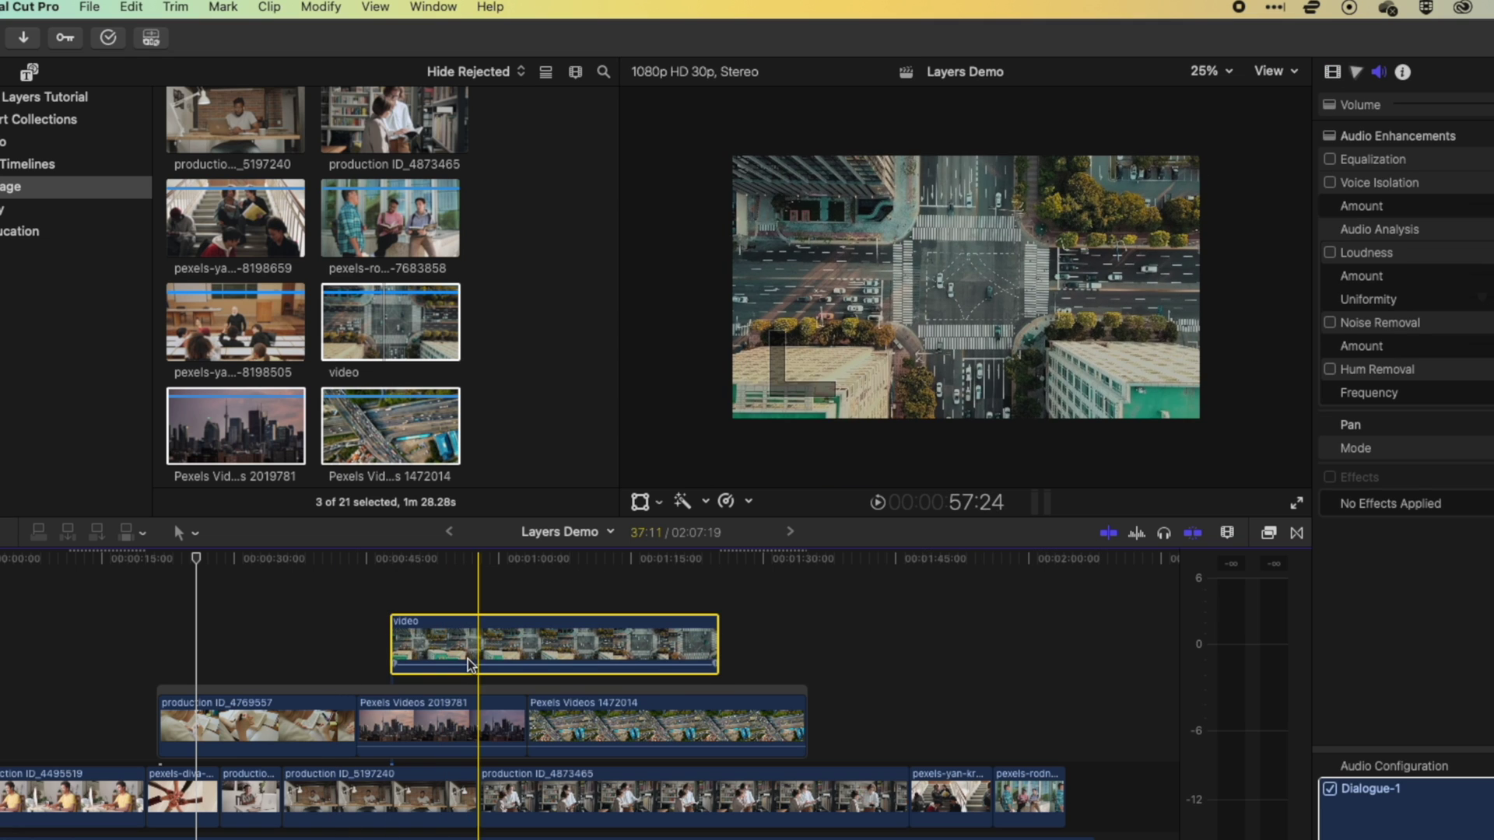
drag(470, 662, 455, 739)
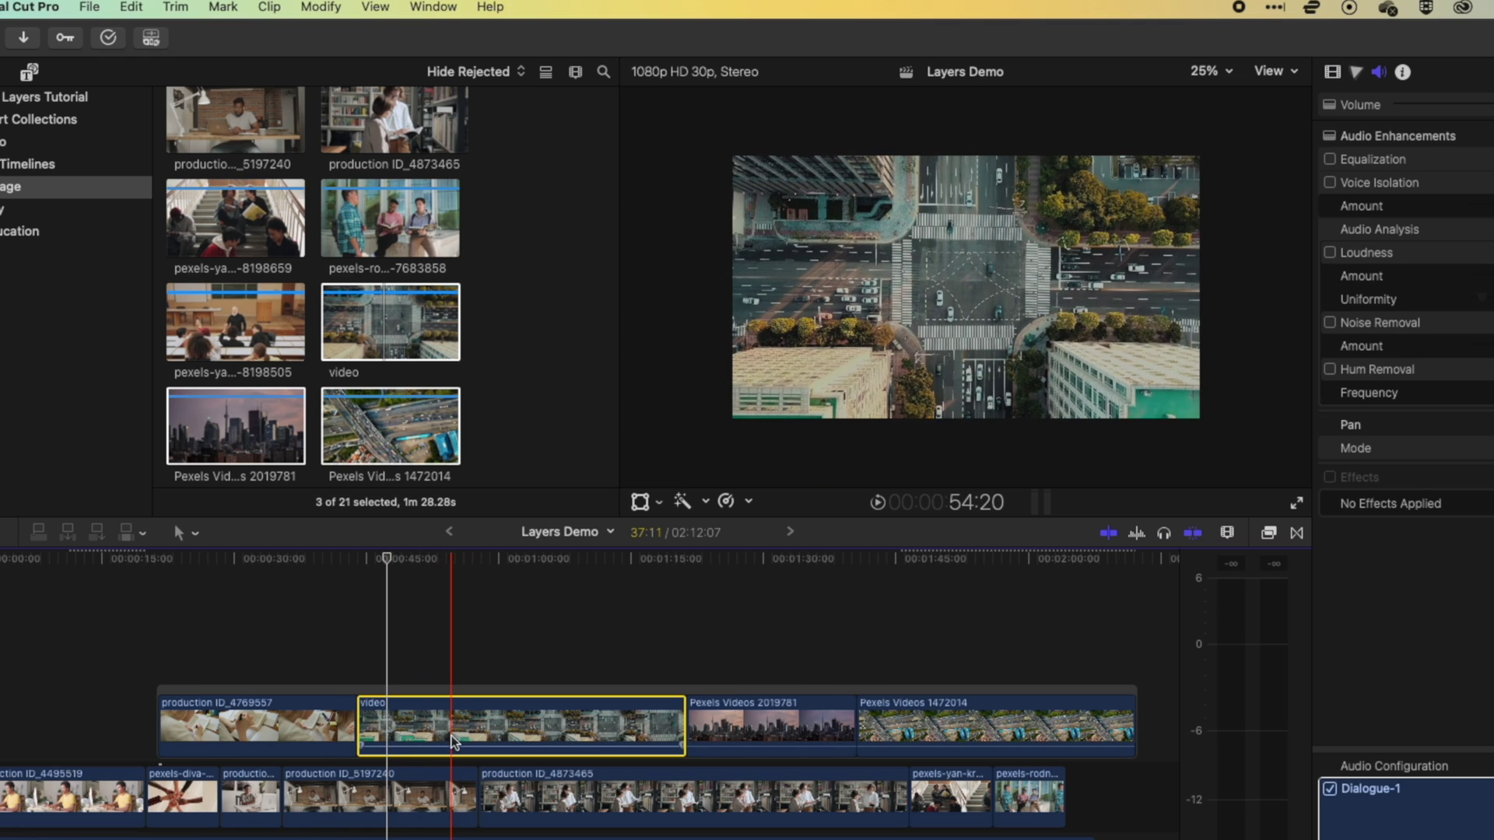
key(super+z)
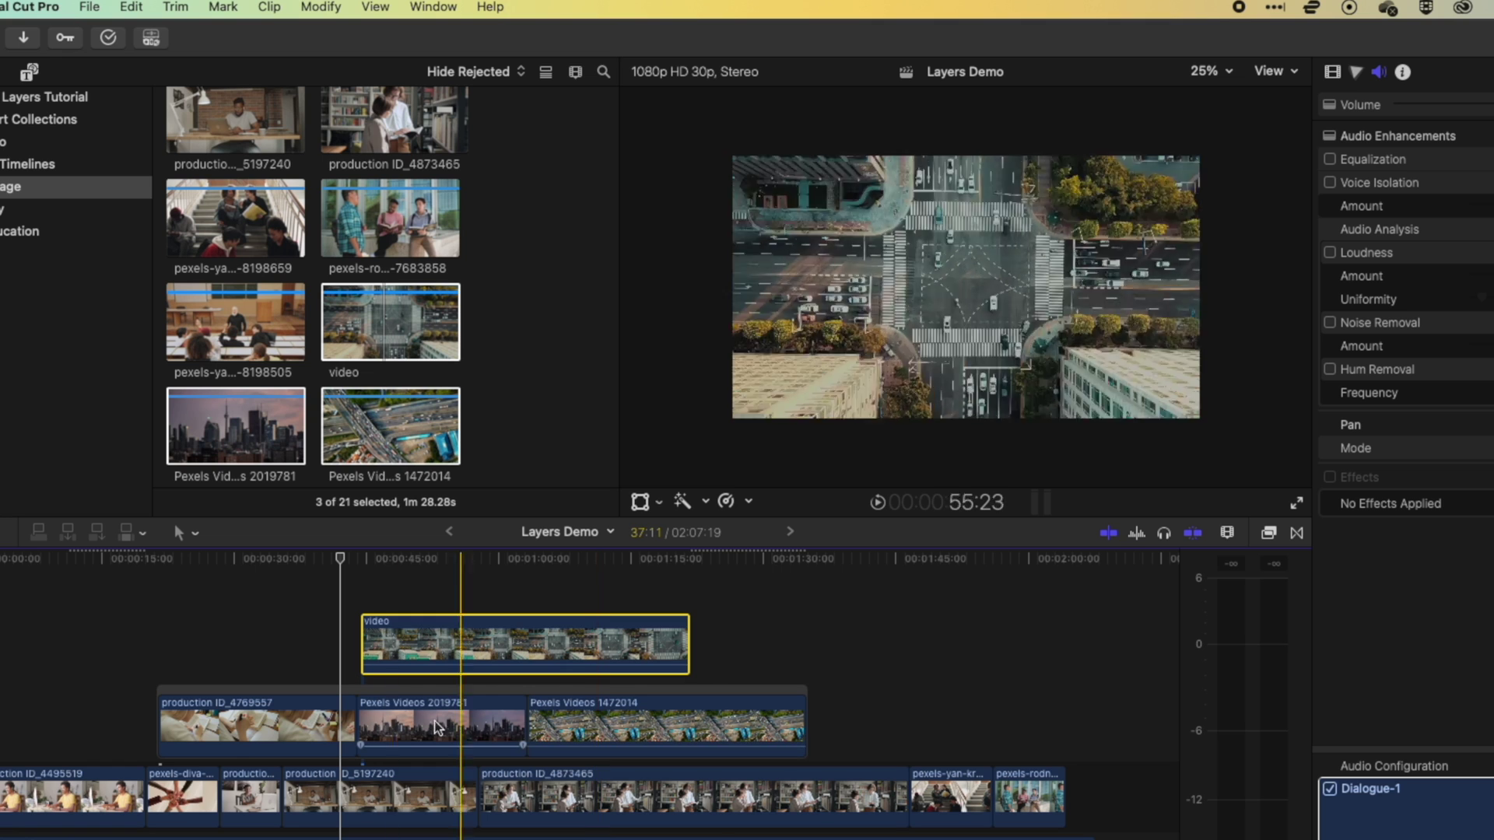
key(super+shift+z)
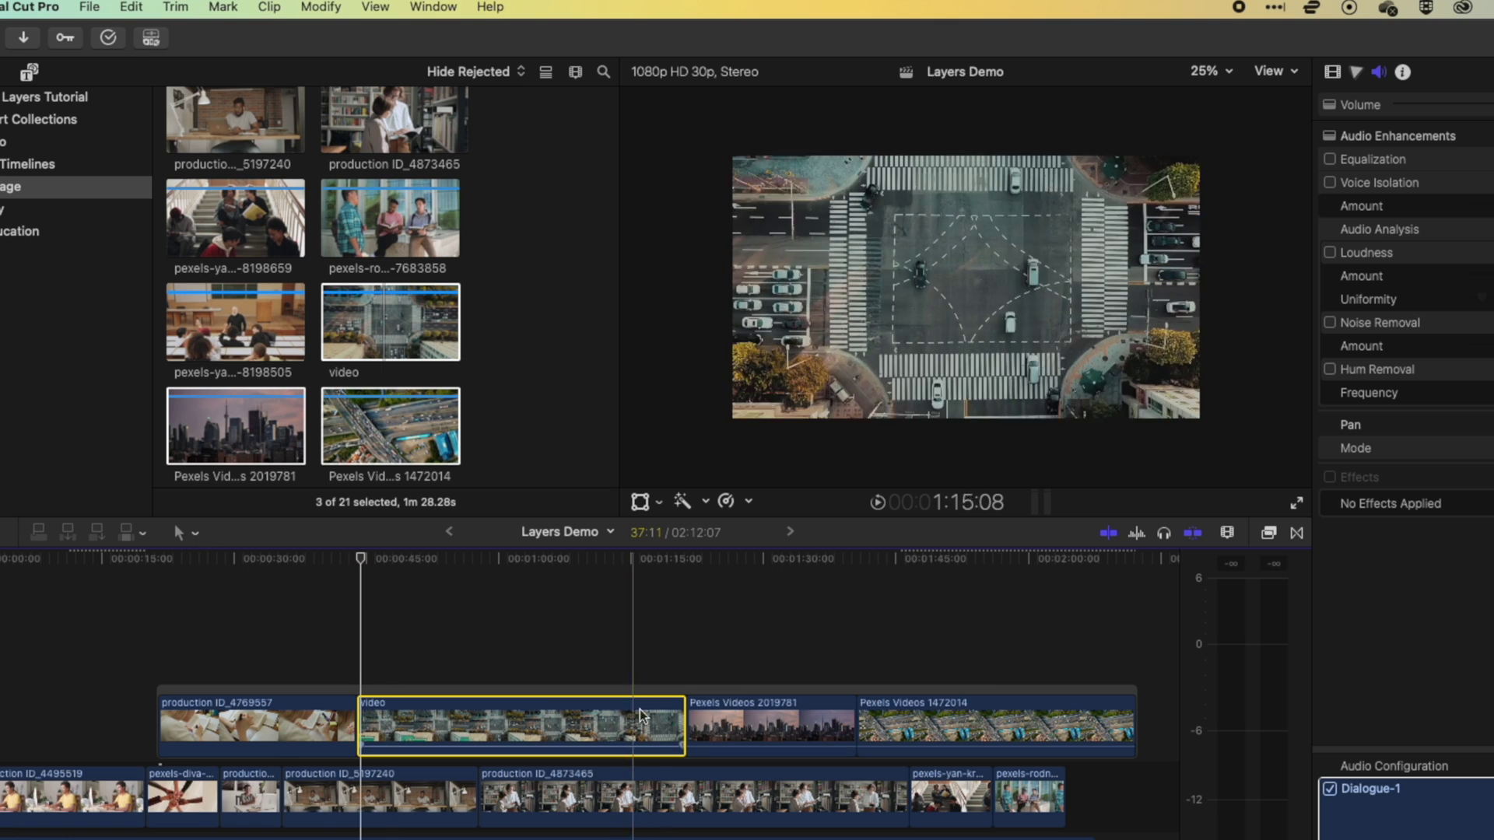
- Trim the ends of all four storyline clips, plus production ID_5197240 and ID_4873465
drag(683, 720, 523, 720)
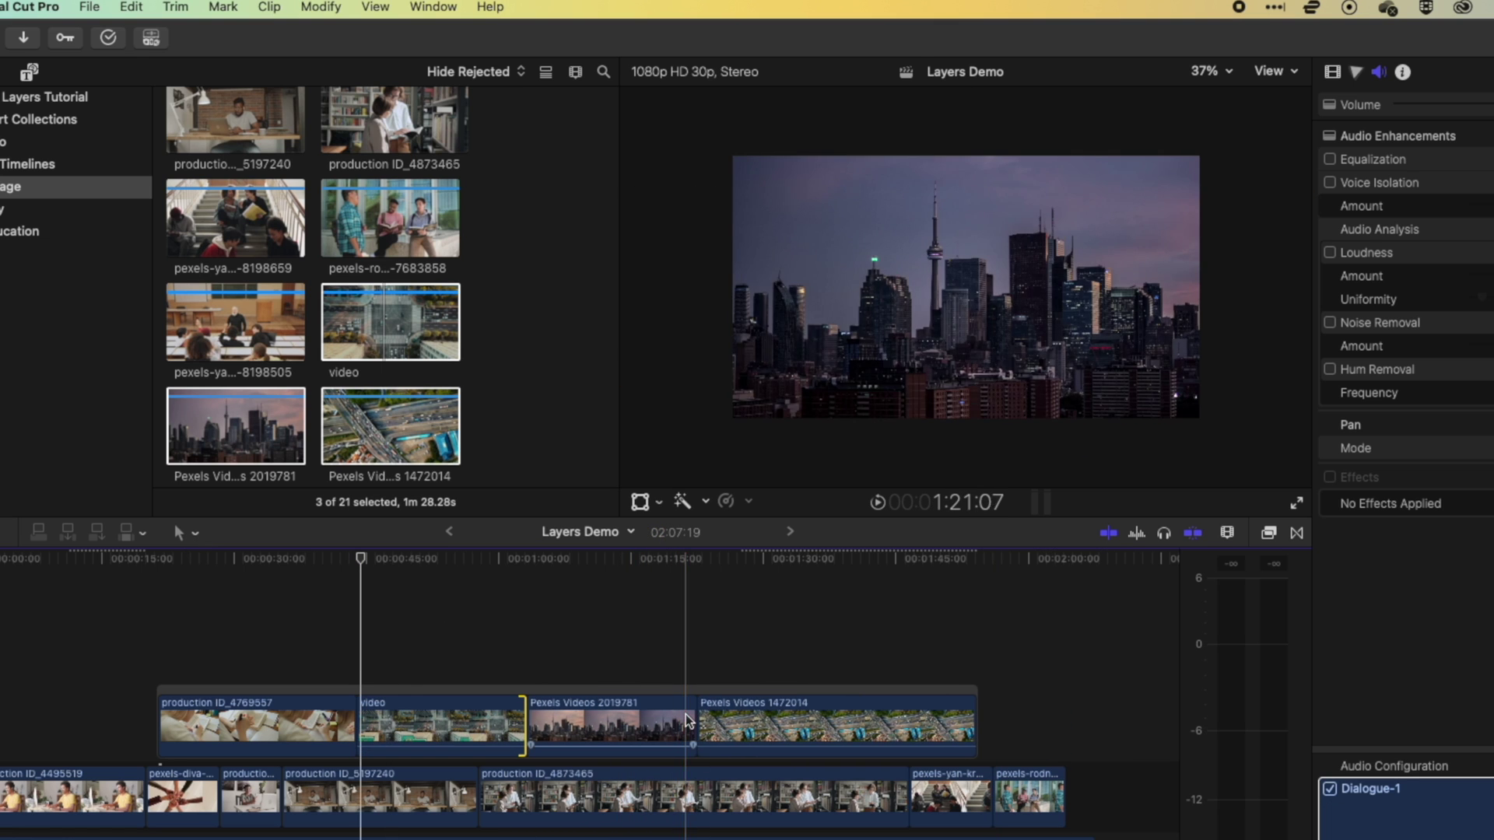
drag(687, 720, 629, 720)
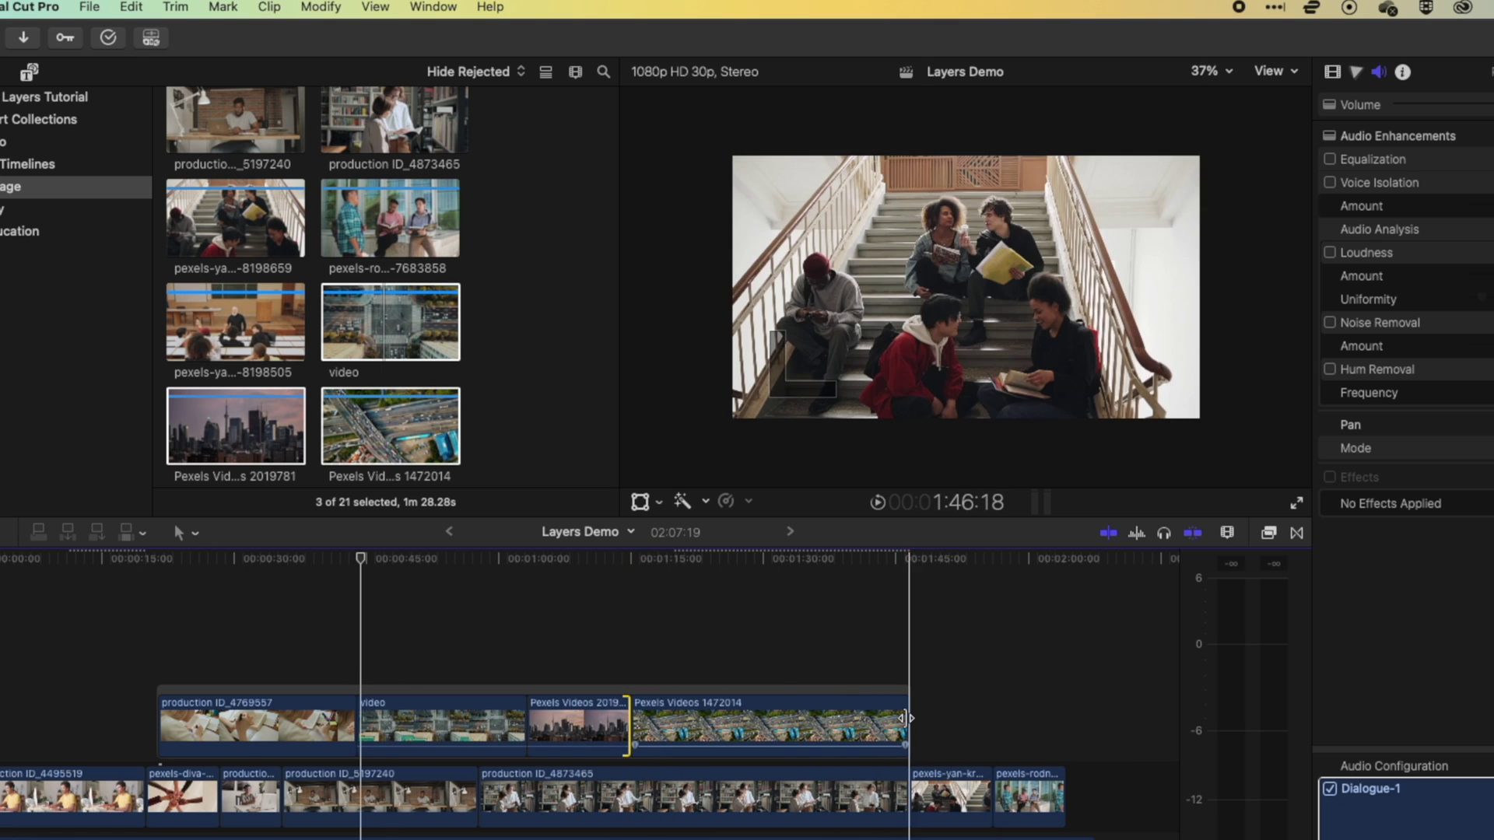
drag(904, 718, 813, 719)
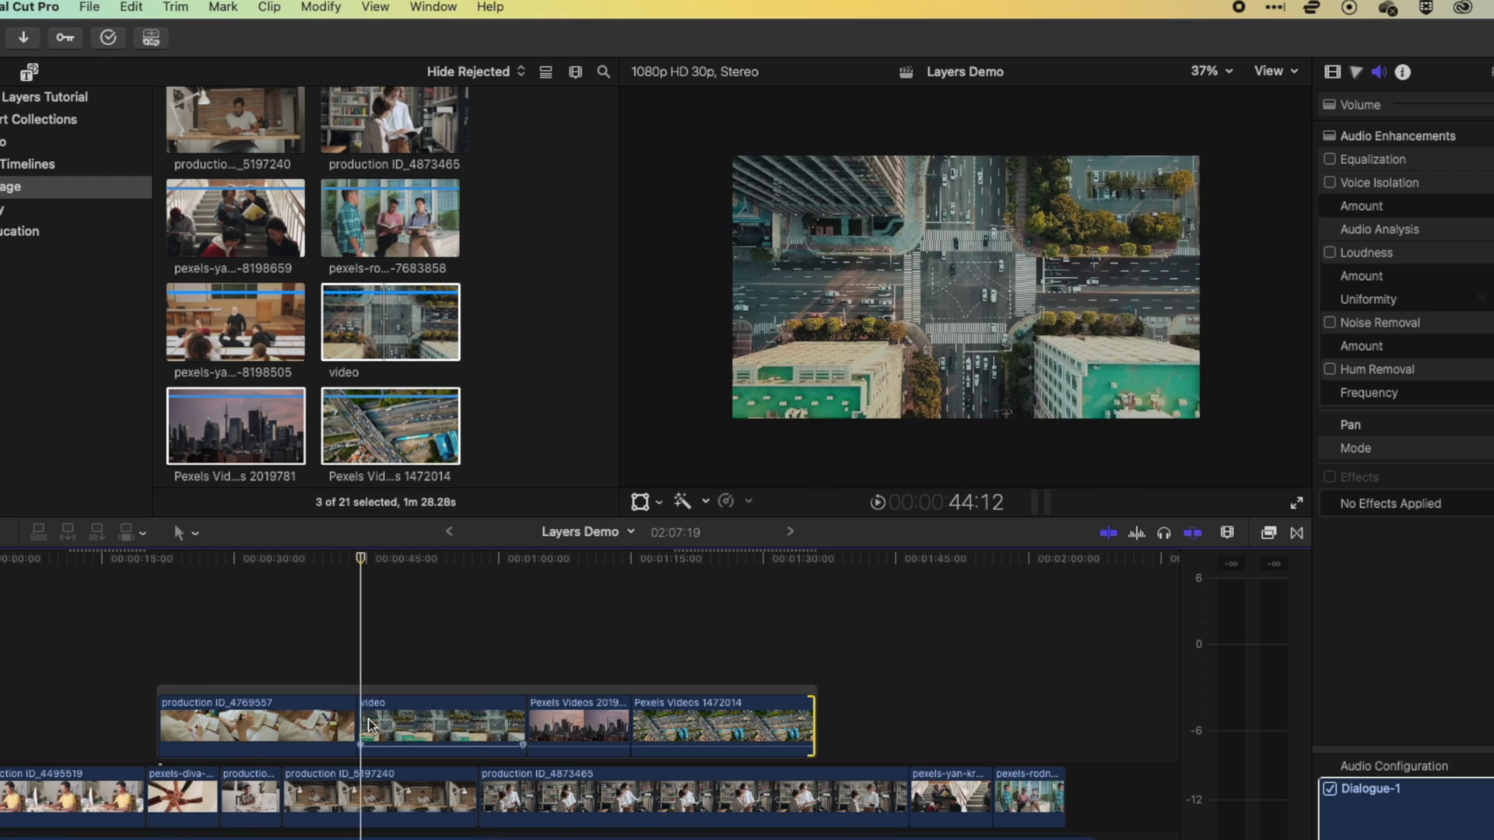
drag(362, 724, 280, 723)
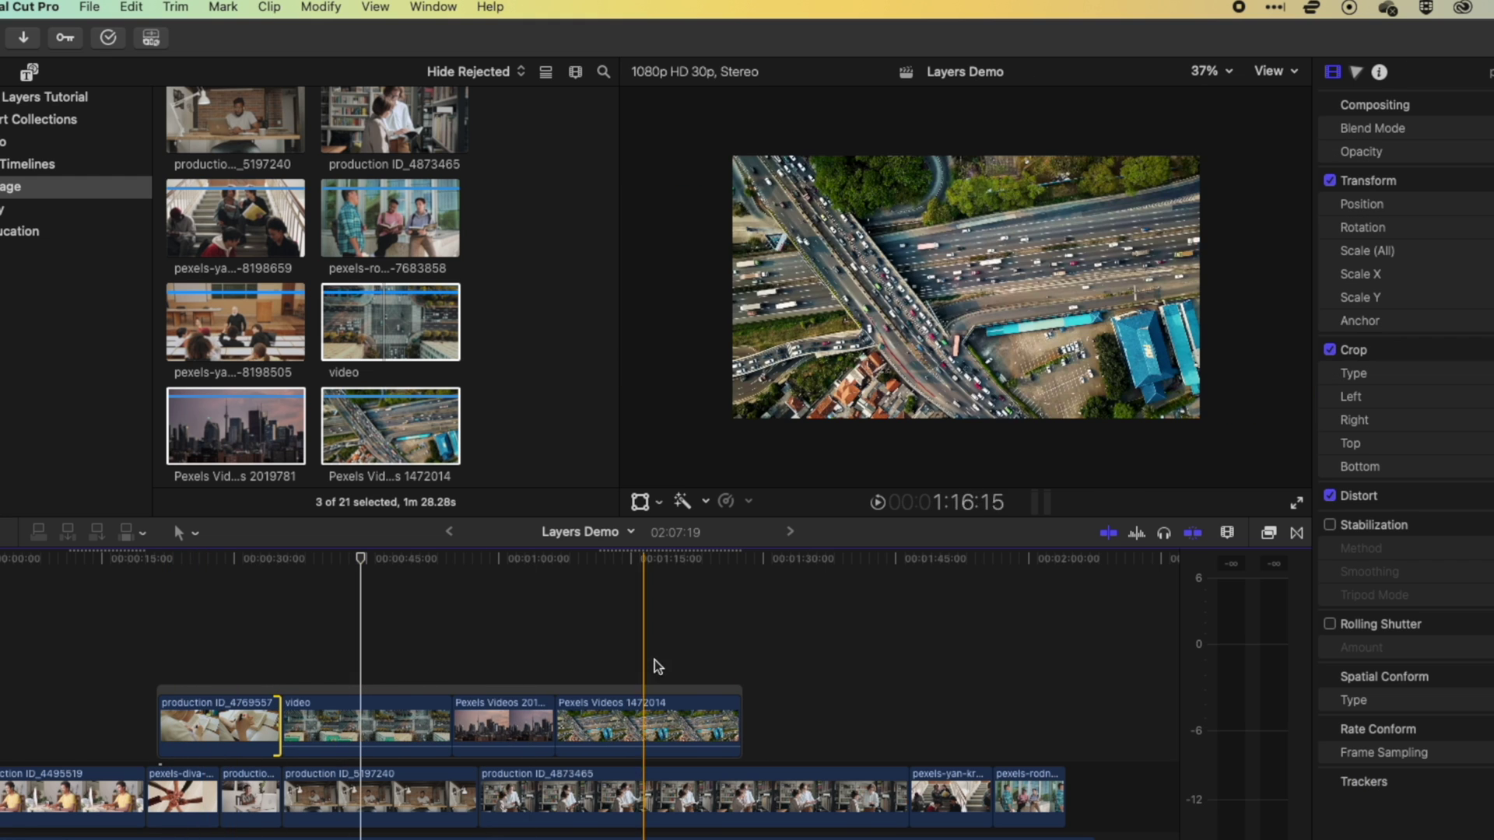
click(615, 689)
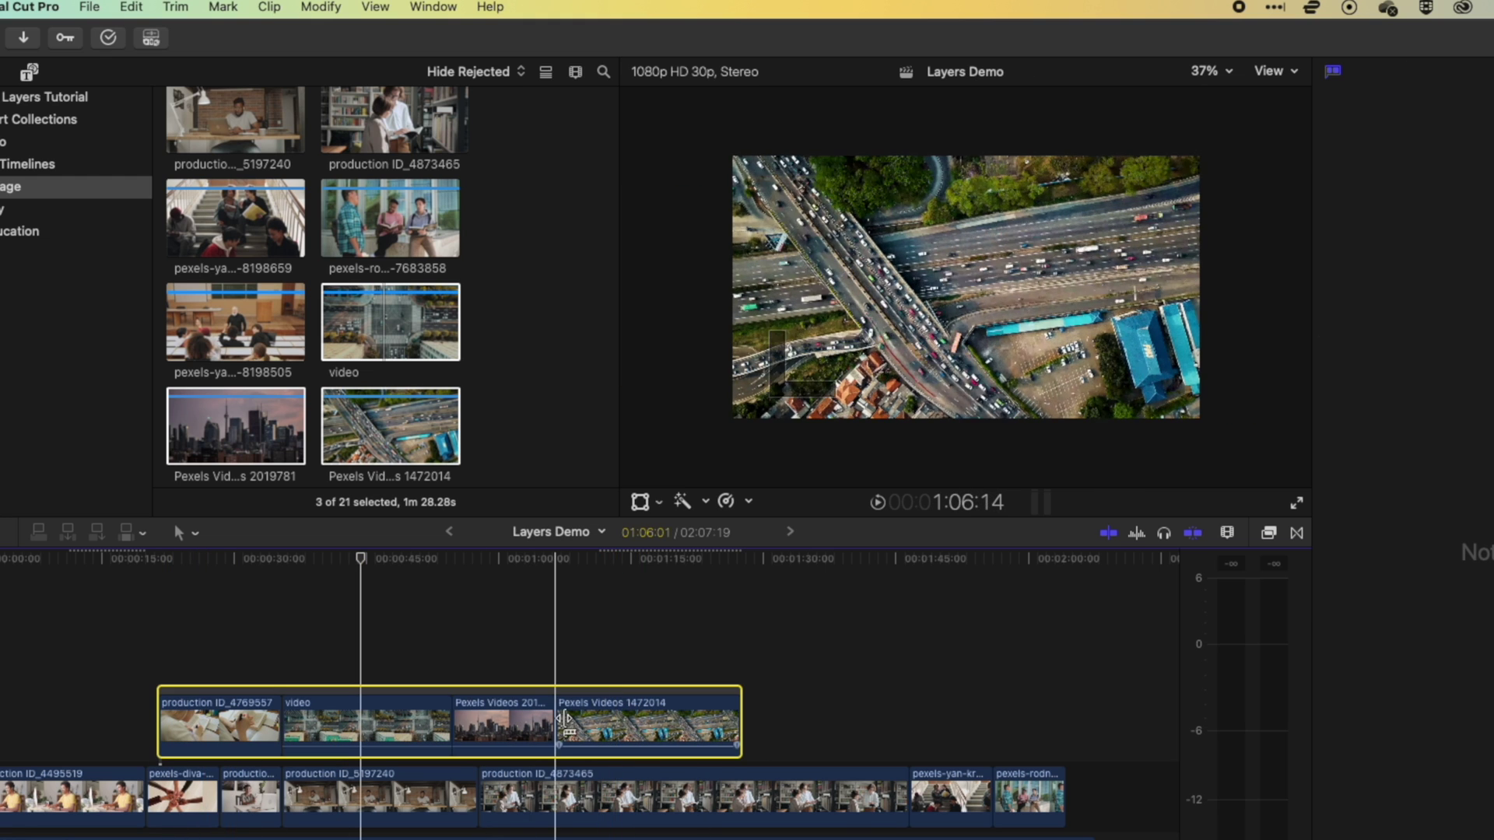
mouse_move(477, 793)
mouse_down()
mouse_move(412, 793)
mouse_move(459, 793)
mouse_up()
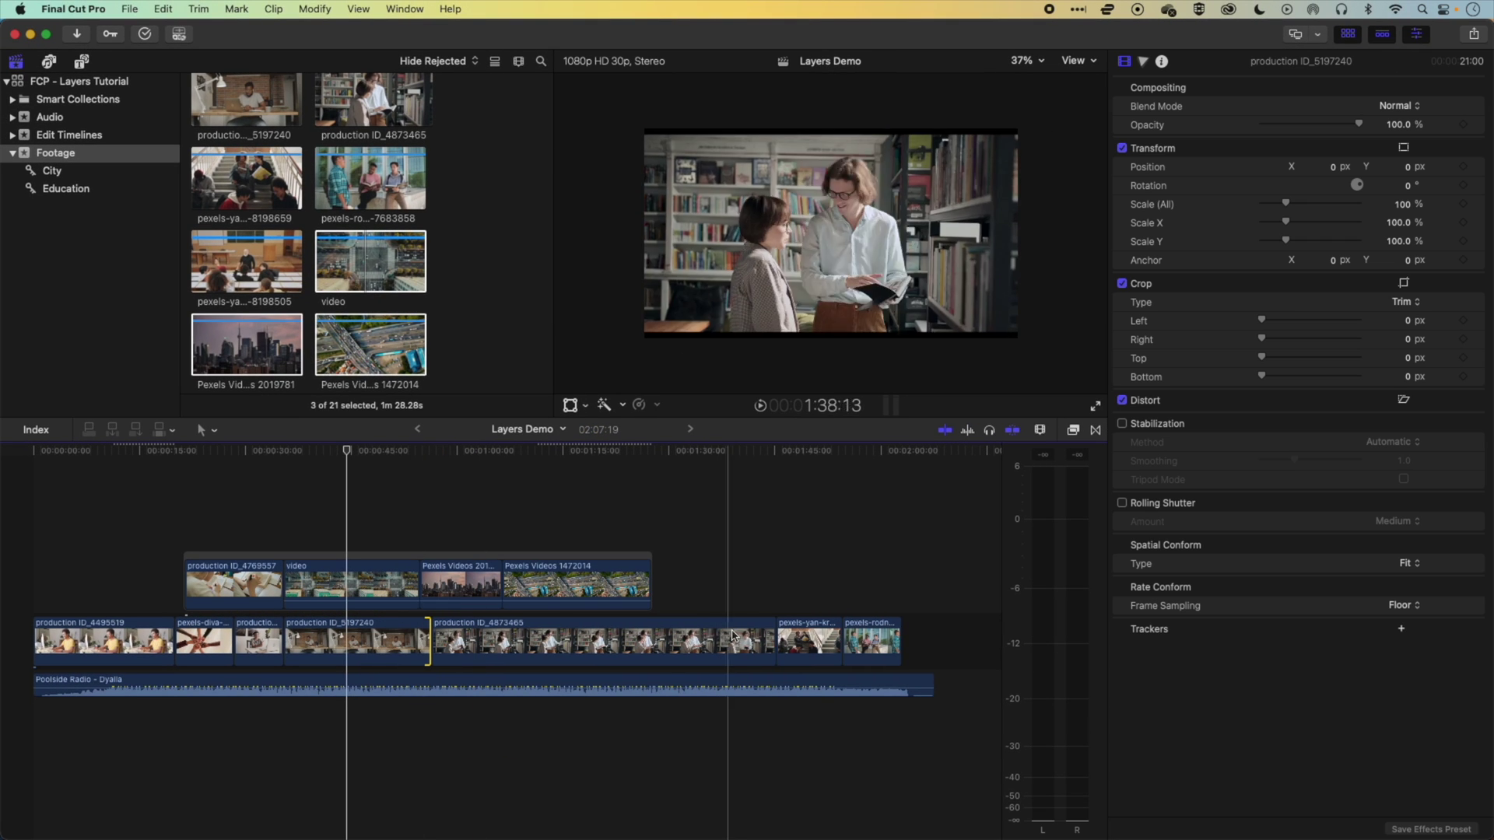
drag(775, 640, 685, 642)
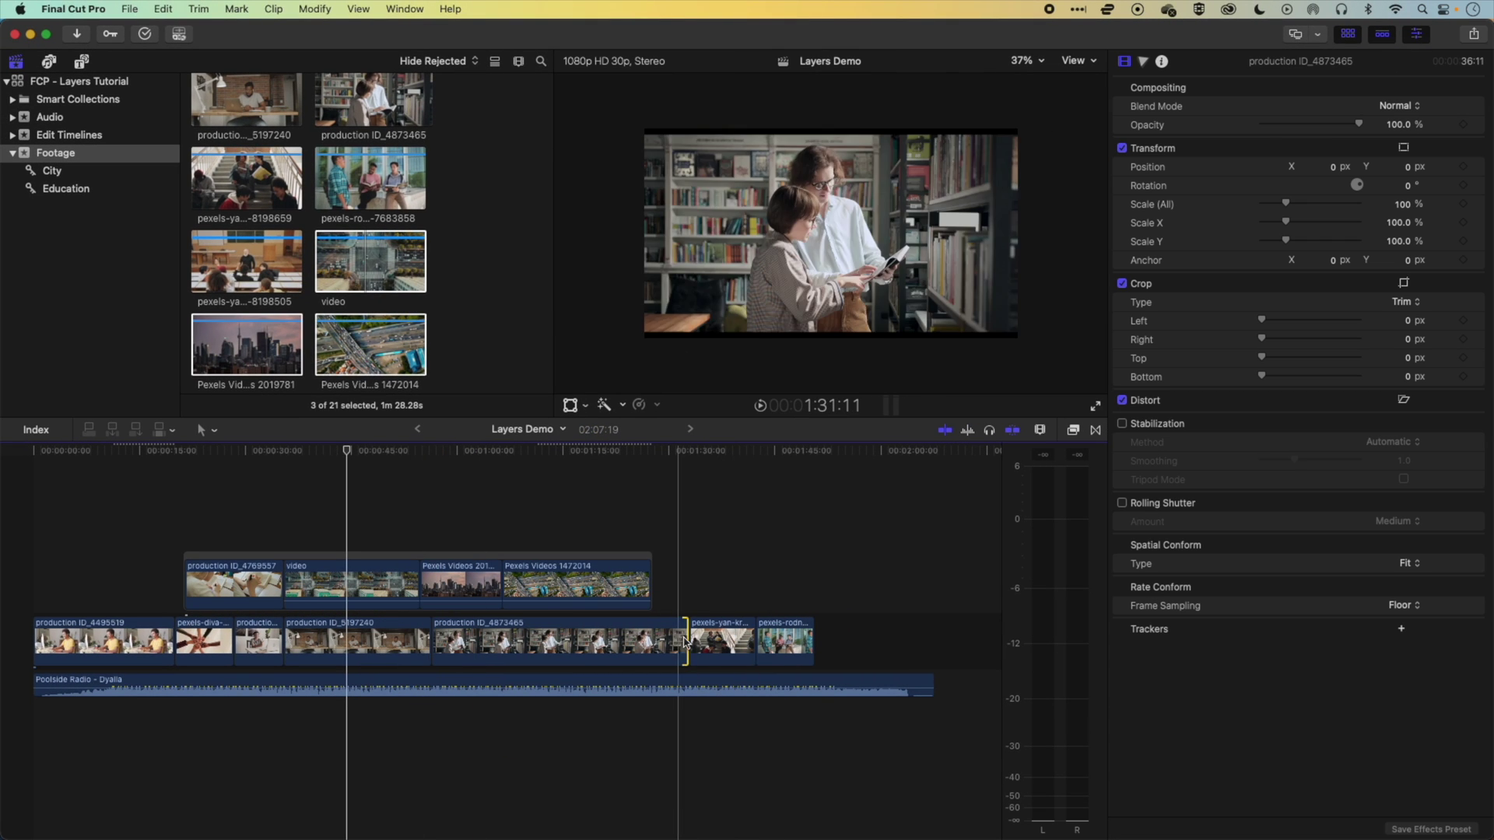
- Move the connected storyline earlier, then delete and restore production ID_5197240 with Cmd+Z
drag(293, 556, 370, 483)
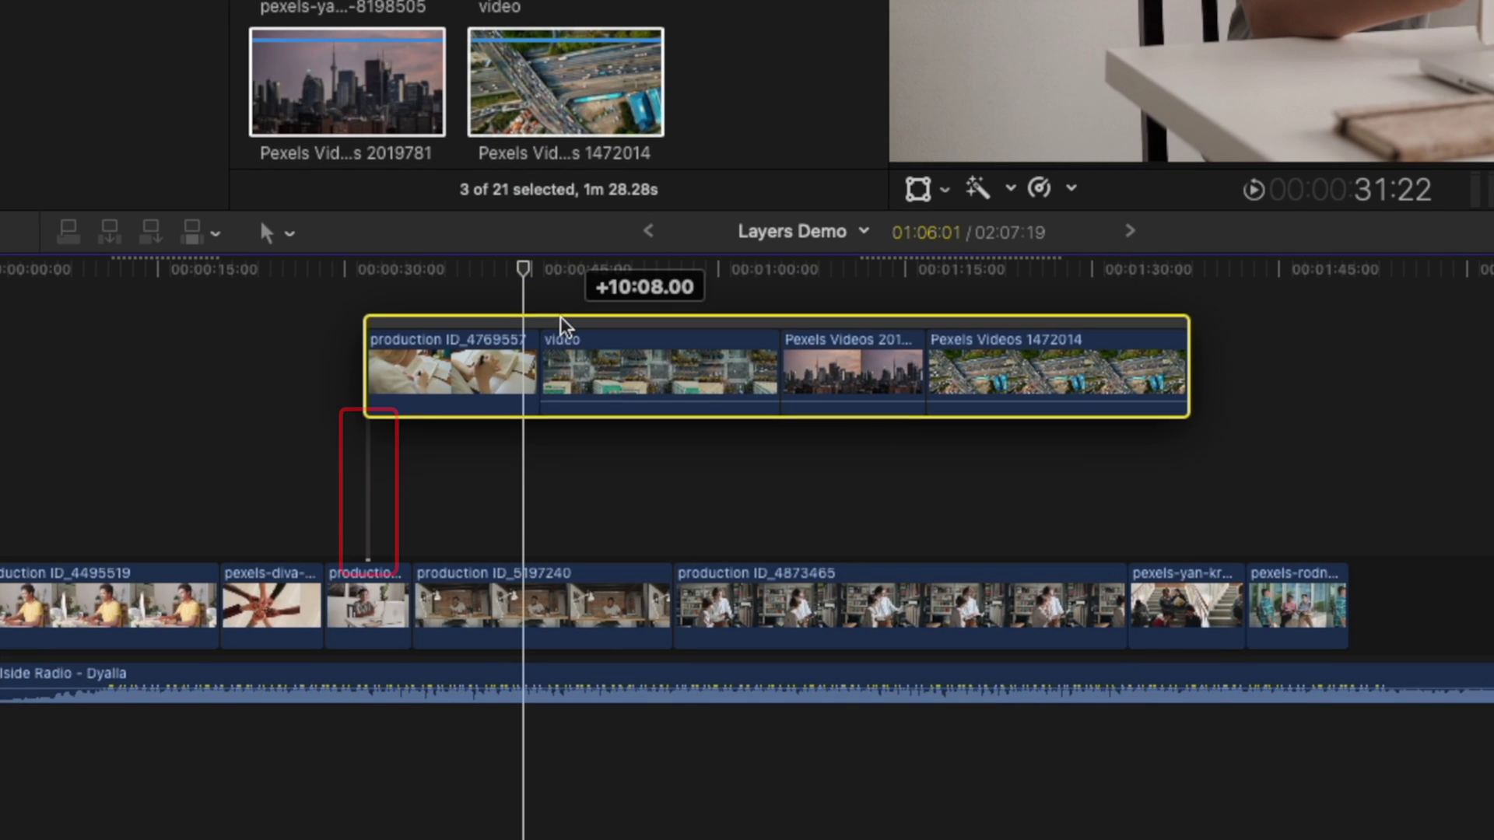
drag(564, 326, 694, 377)
click(356, 440)
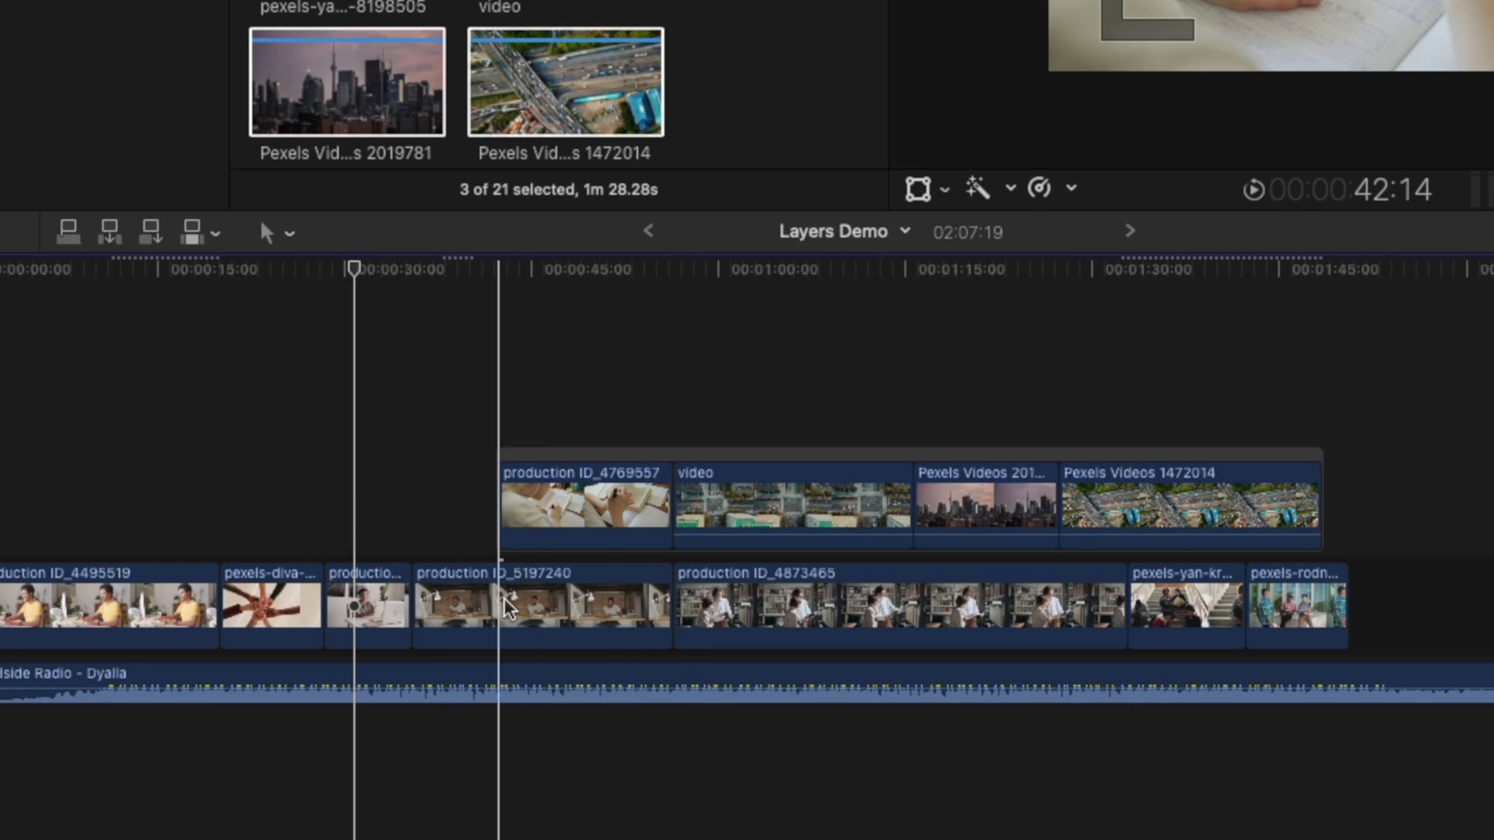
click(508, 628)
key(Delete)
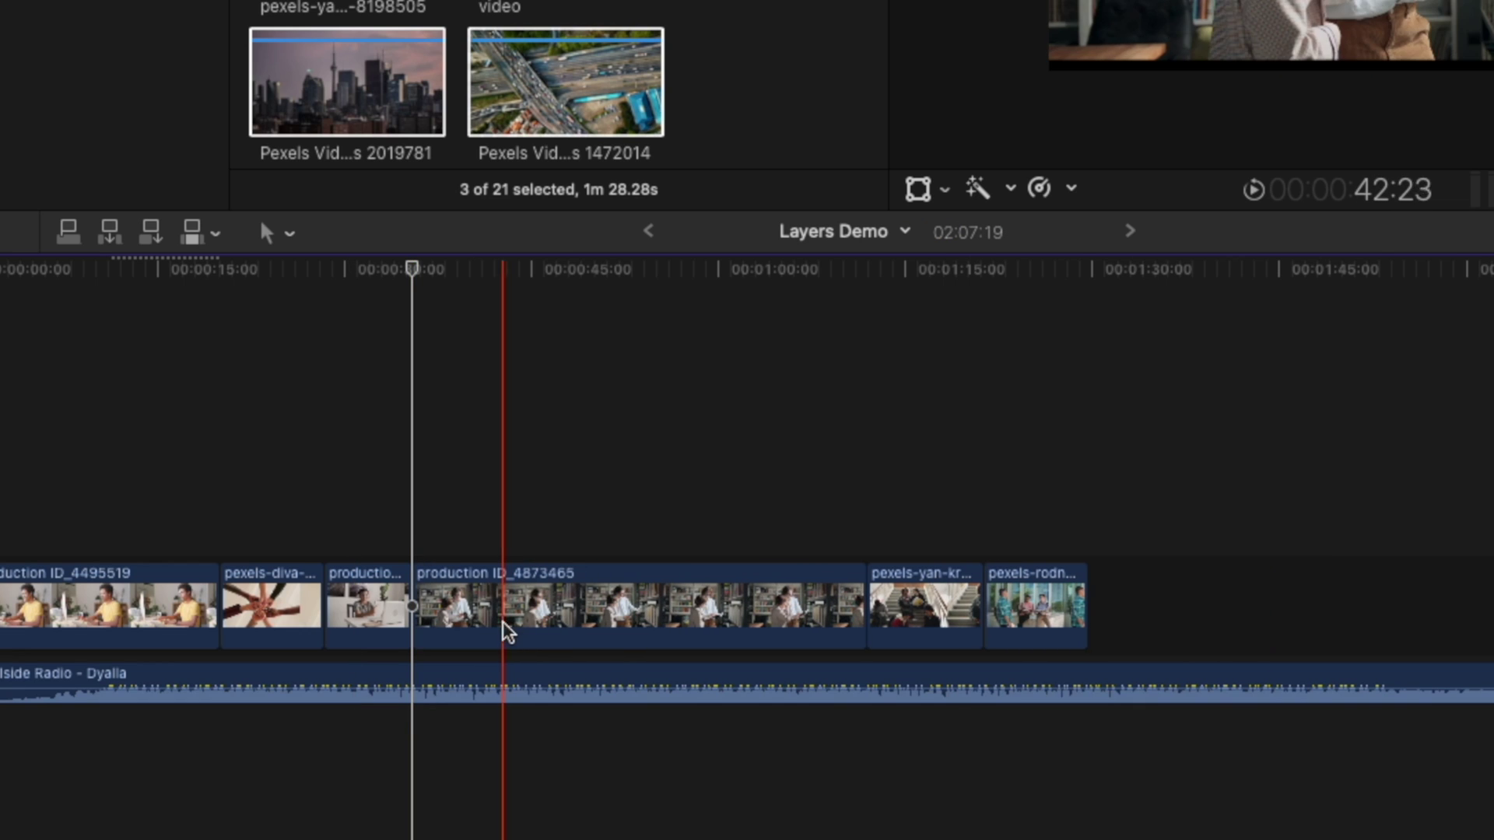
key(super+z)
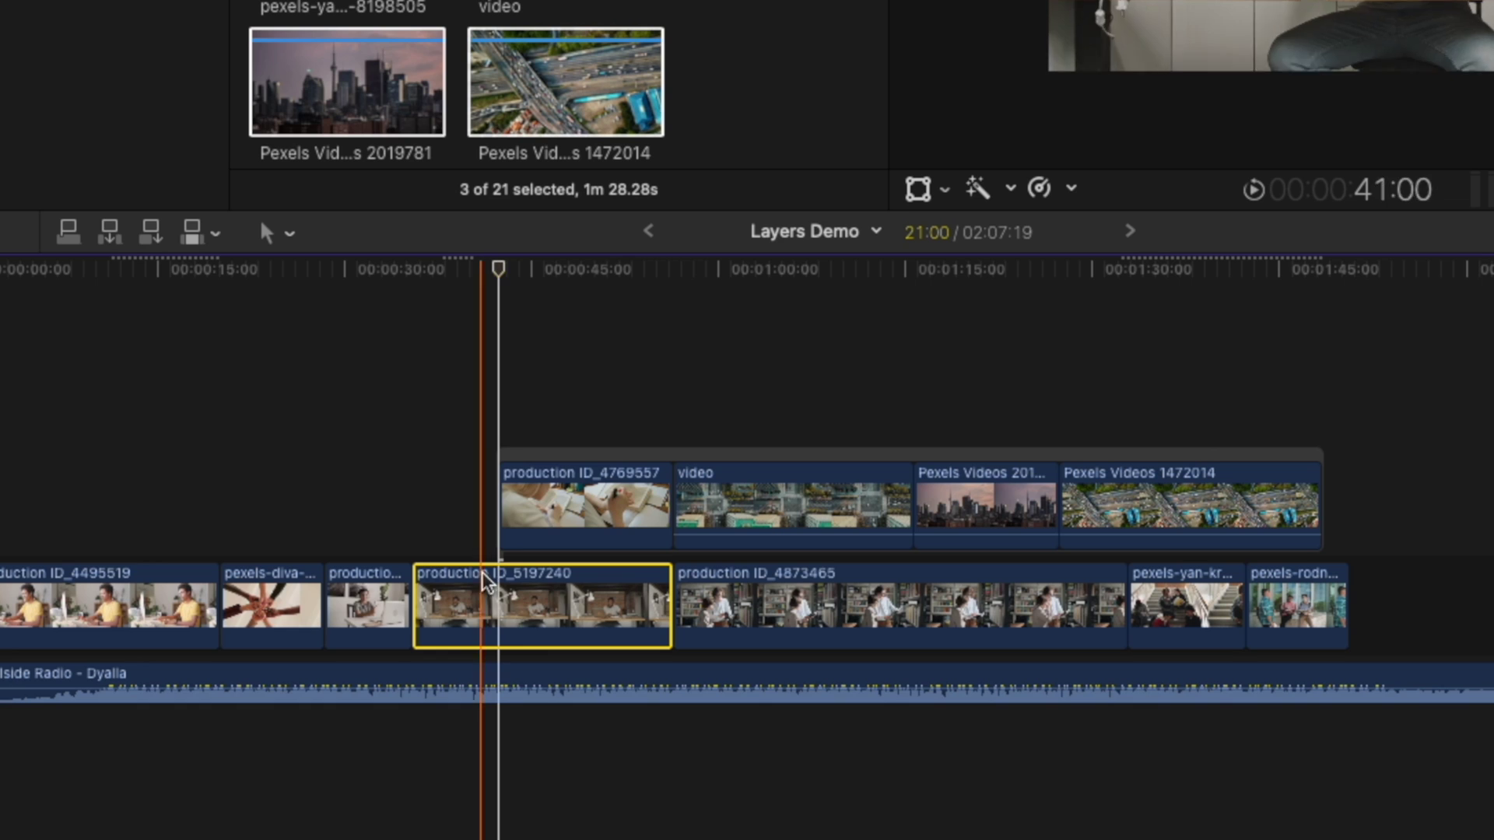
- Delete production ID_5197240 again to reveal the gap, undo, and lift the storyline above it
drag(559, 465, 583, 364)
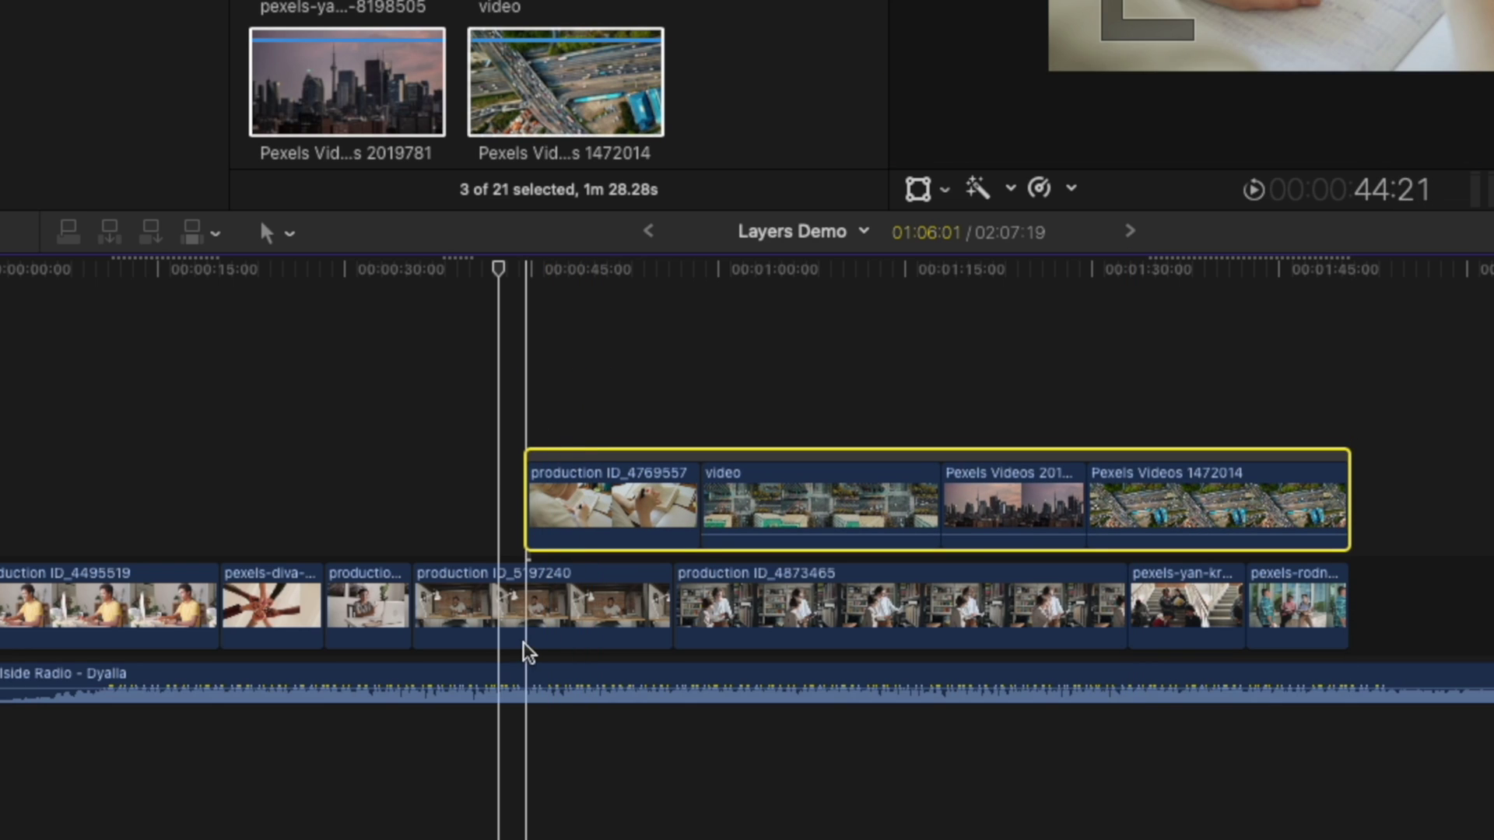
click(561, 617)
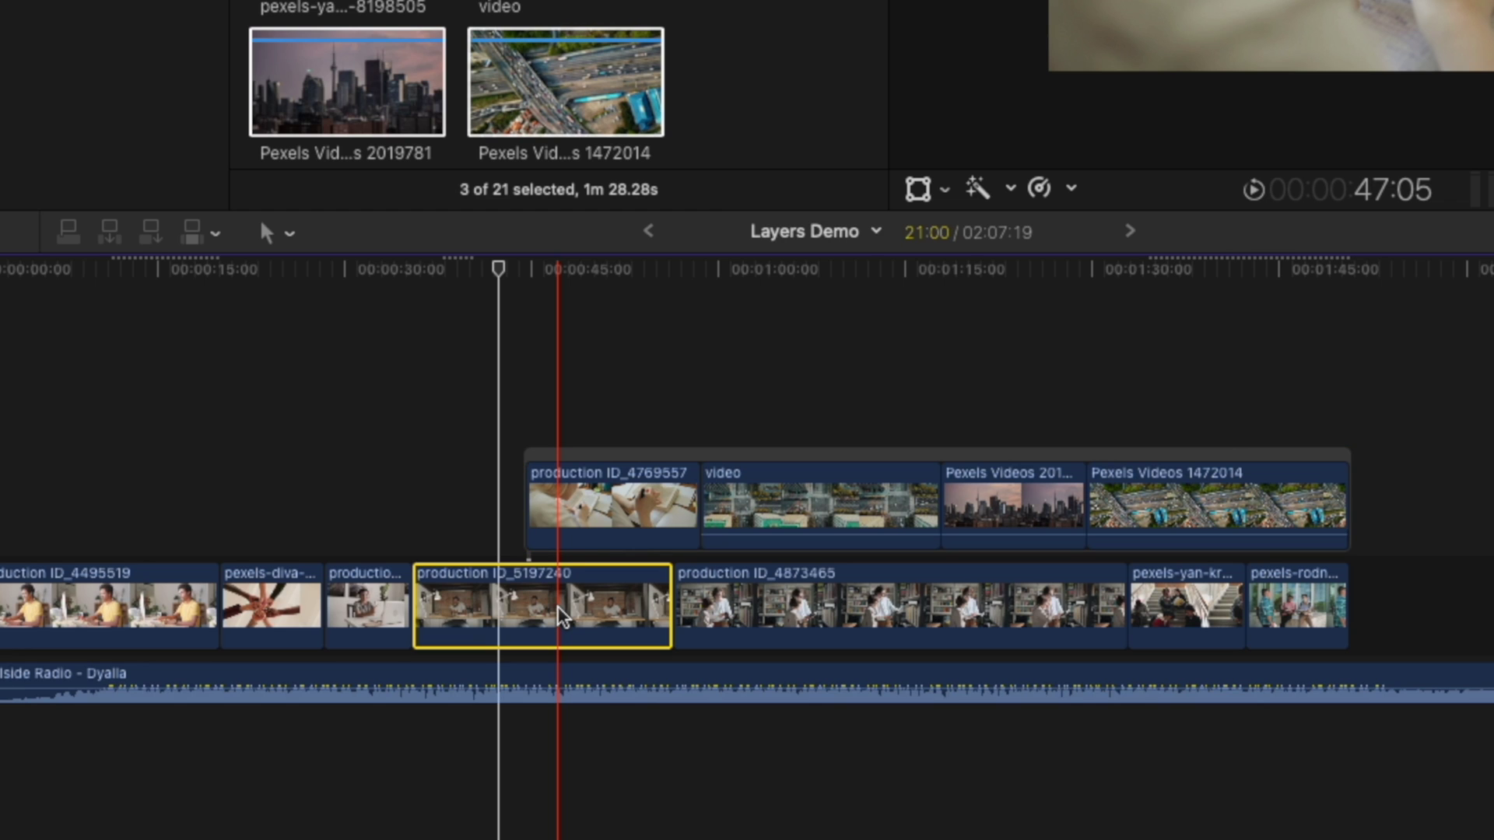
key(Delete)
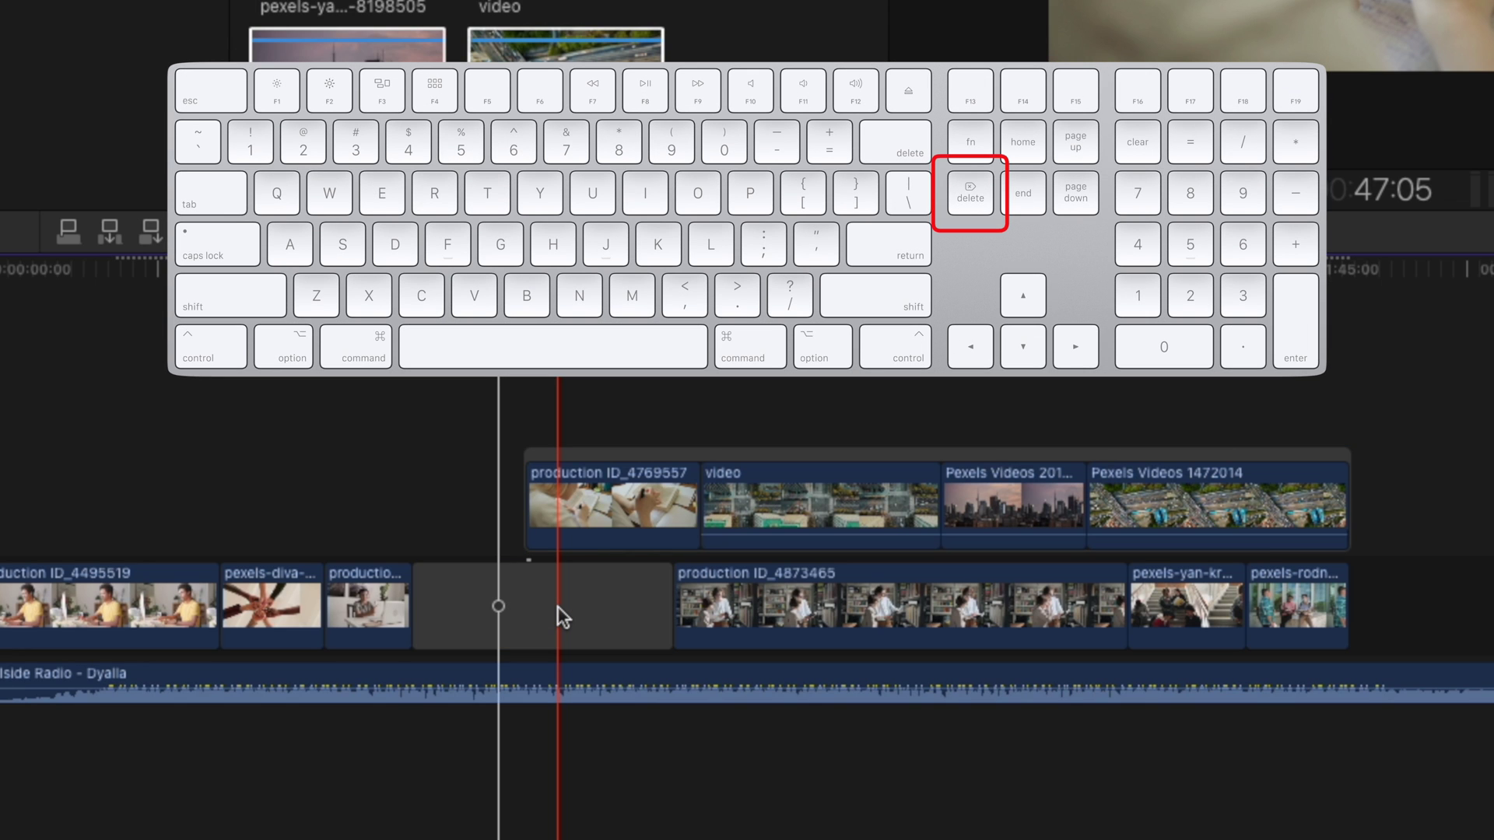
key(super+z)
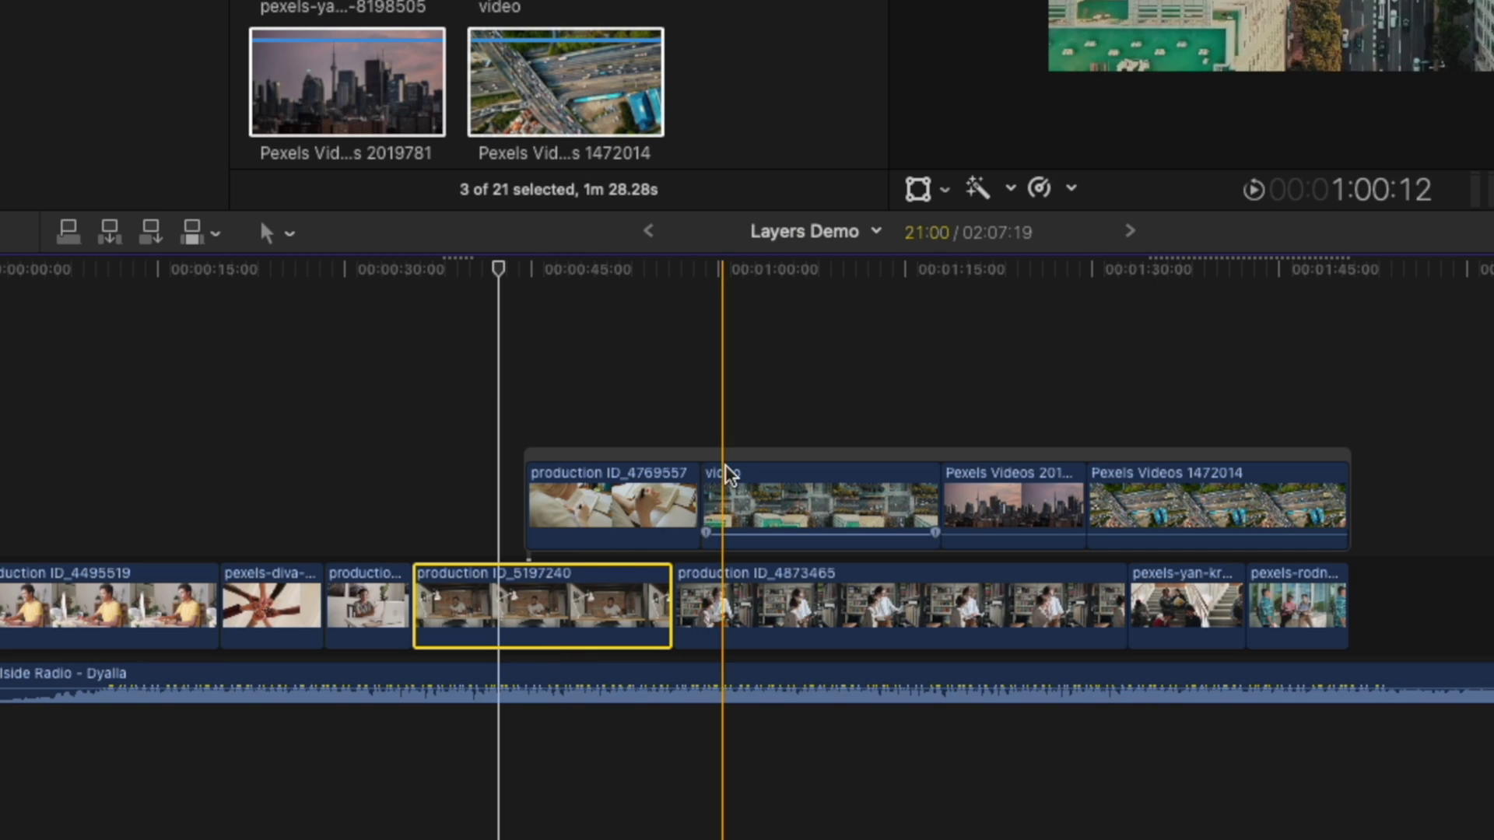
drag(590, 465, 593, 414)
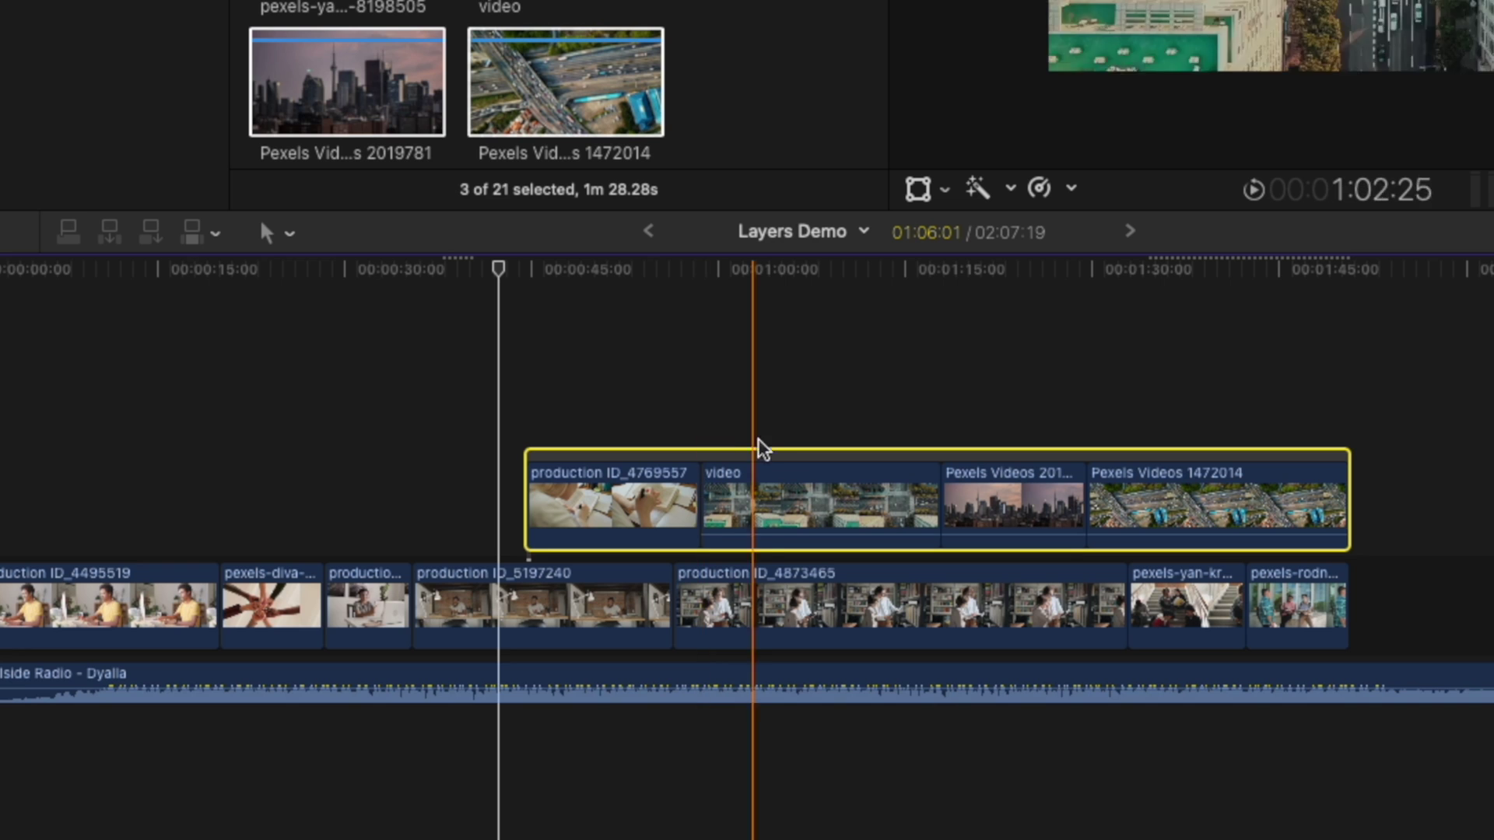
- Move the storyline's connection point to about 01:16, then delete production ID_5197240
click(797, 466)
alt+super+click(805, 451)
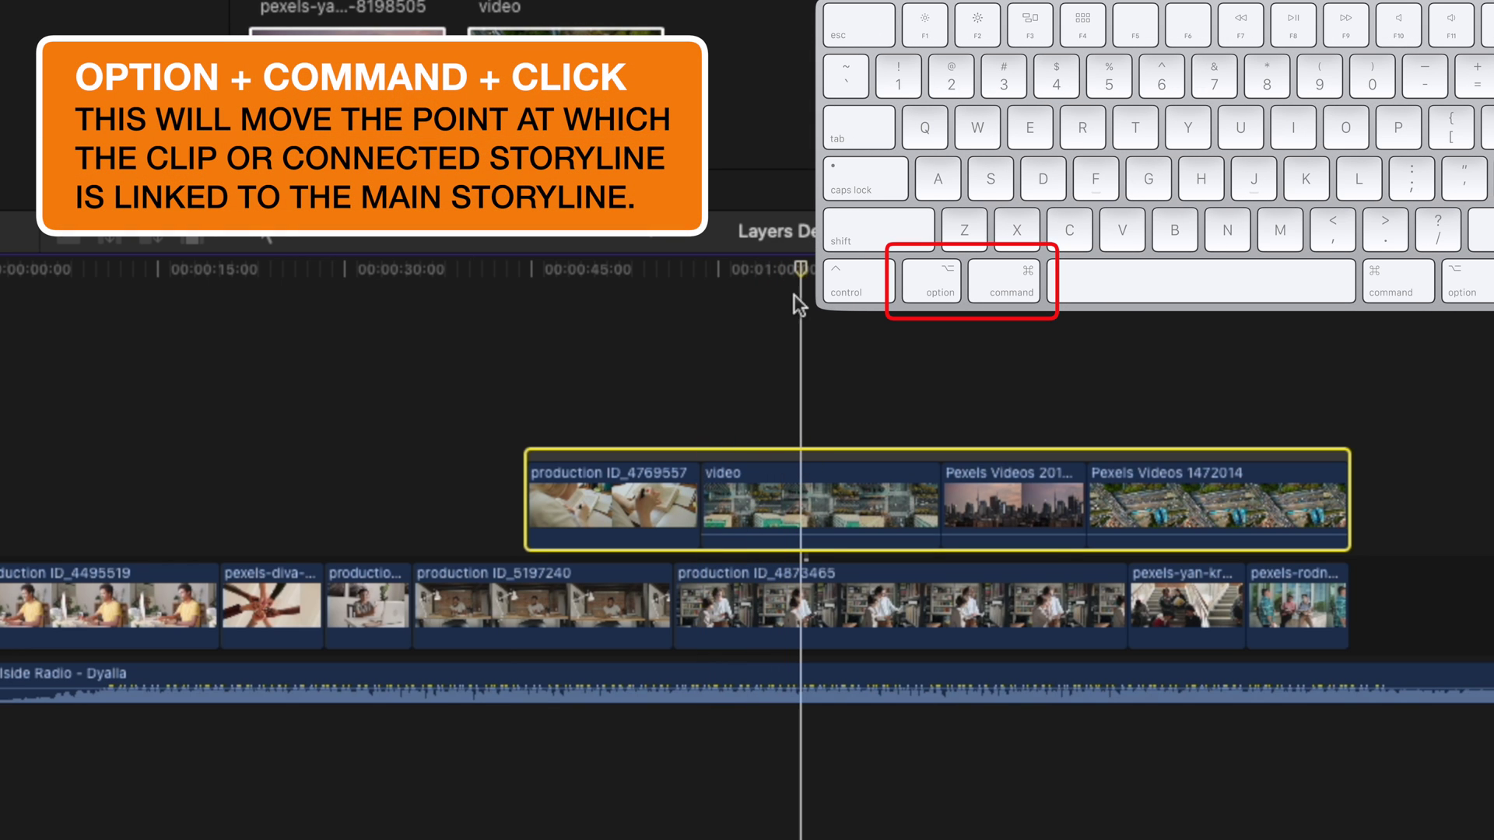
drag(815, 451, 808, 347)
click(1011, 354)
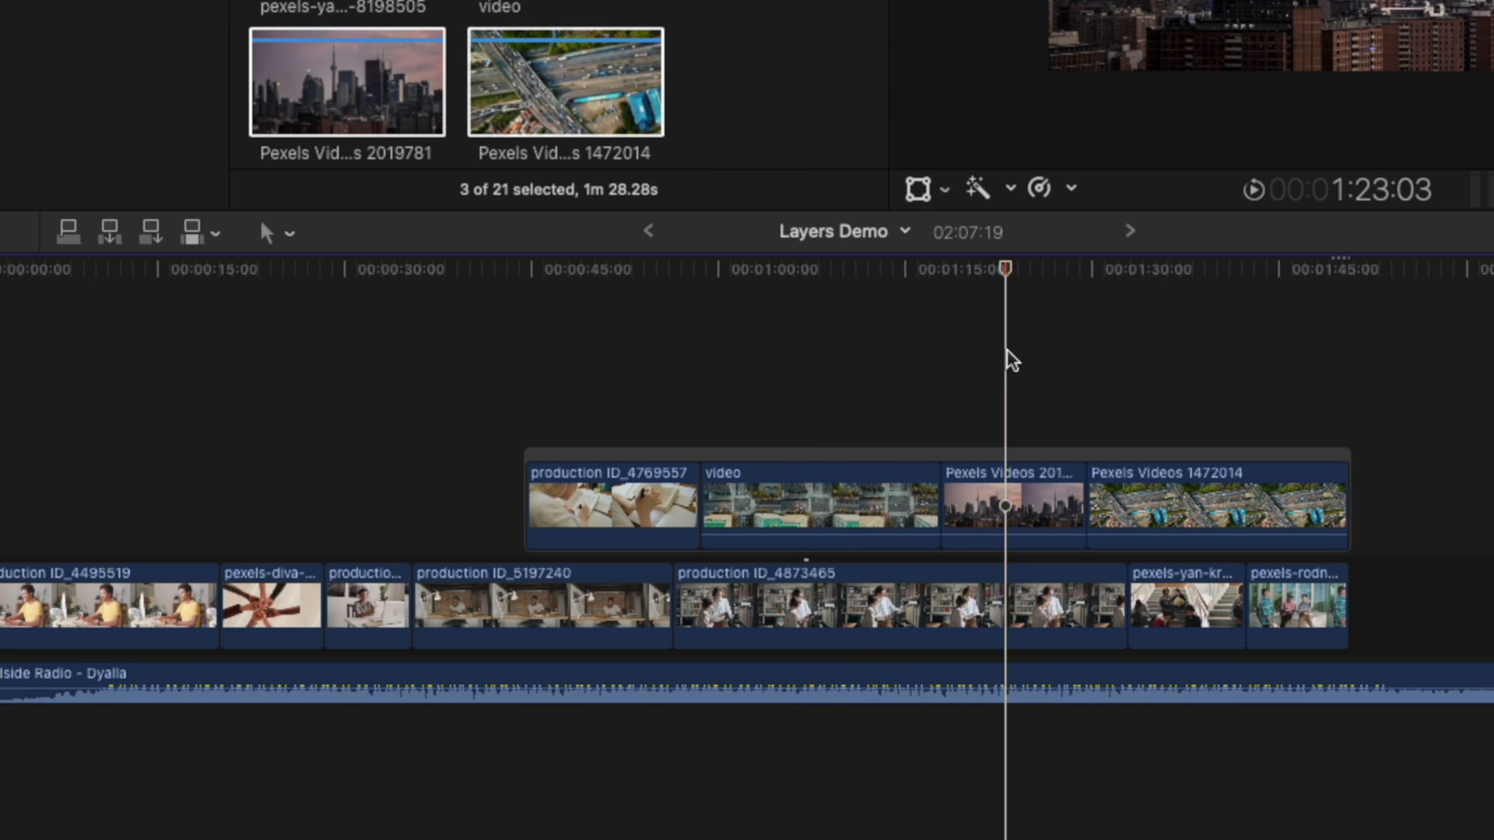
click(1013, 455)
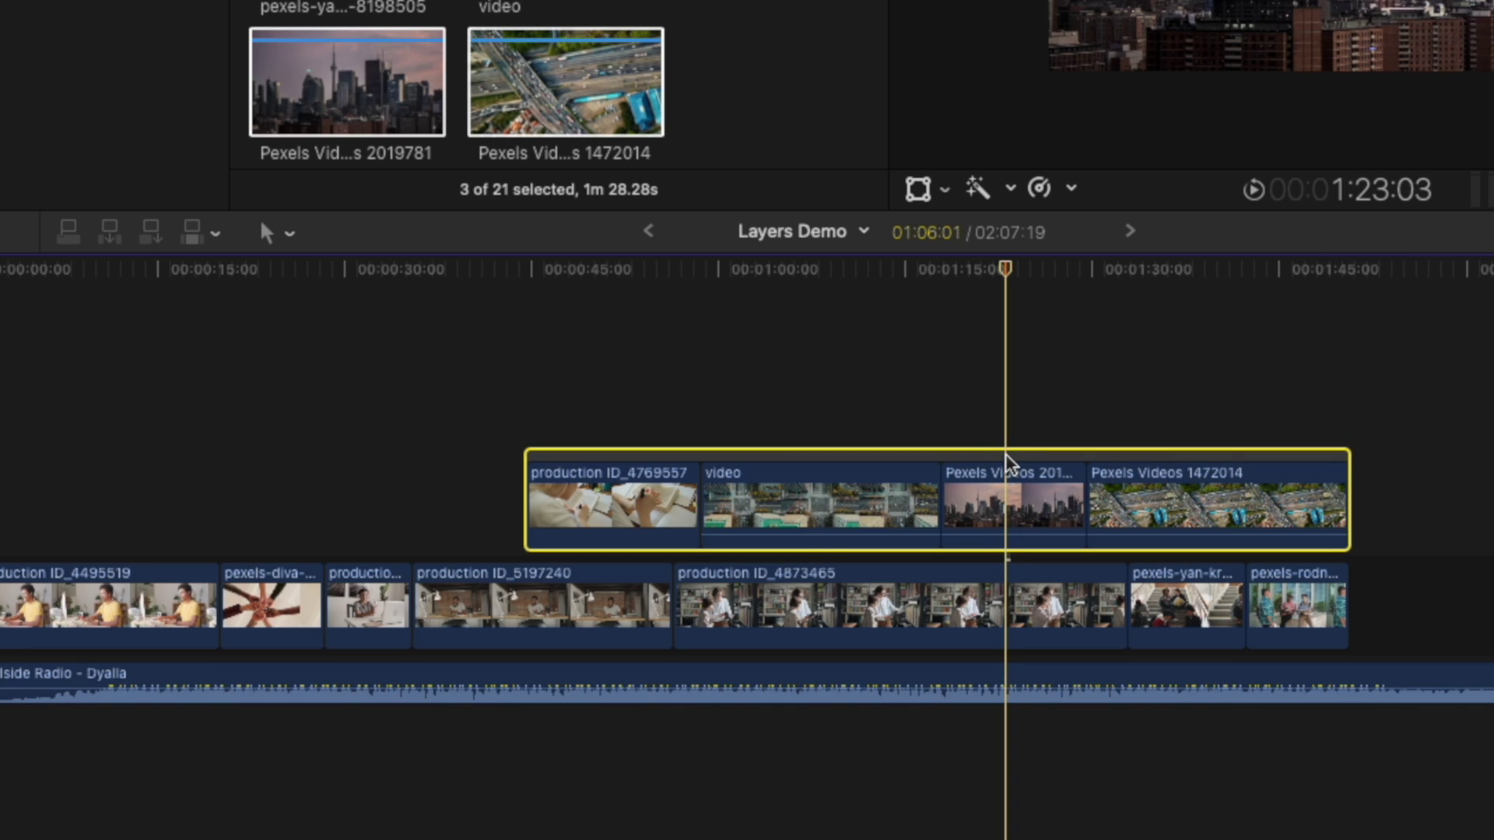
mouse_move(1013, 459)
mouse_down()
mouse_move(1012, 354)
mouse_move(1079, 357)
mouse_move(989, 356)
mouse_move(1015, 357)
mouse_move(1015, 463)
mouse_up()
click(595, 619)
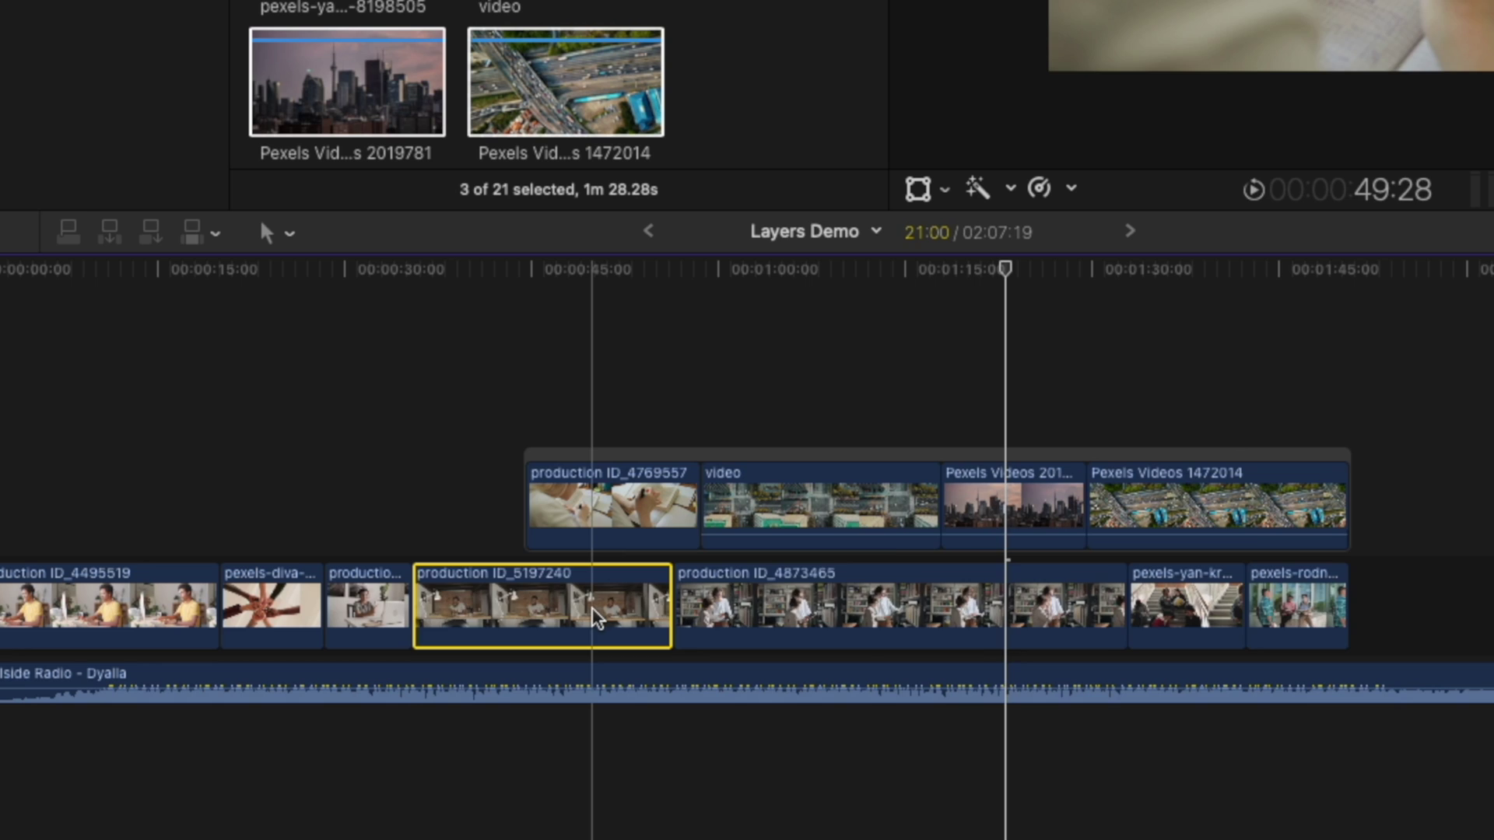
key(Delete)
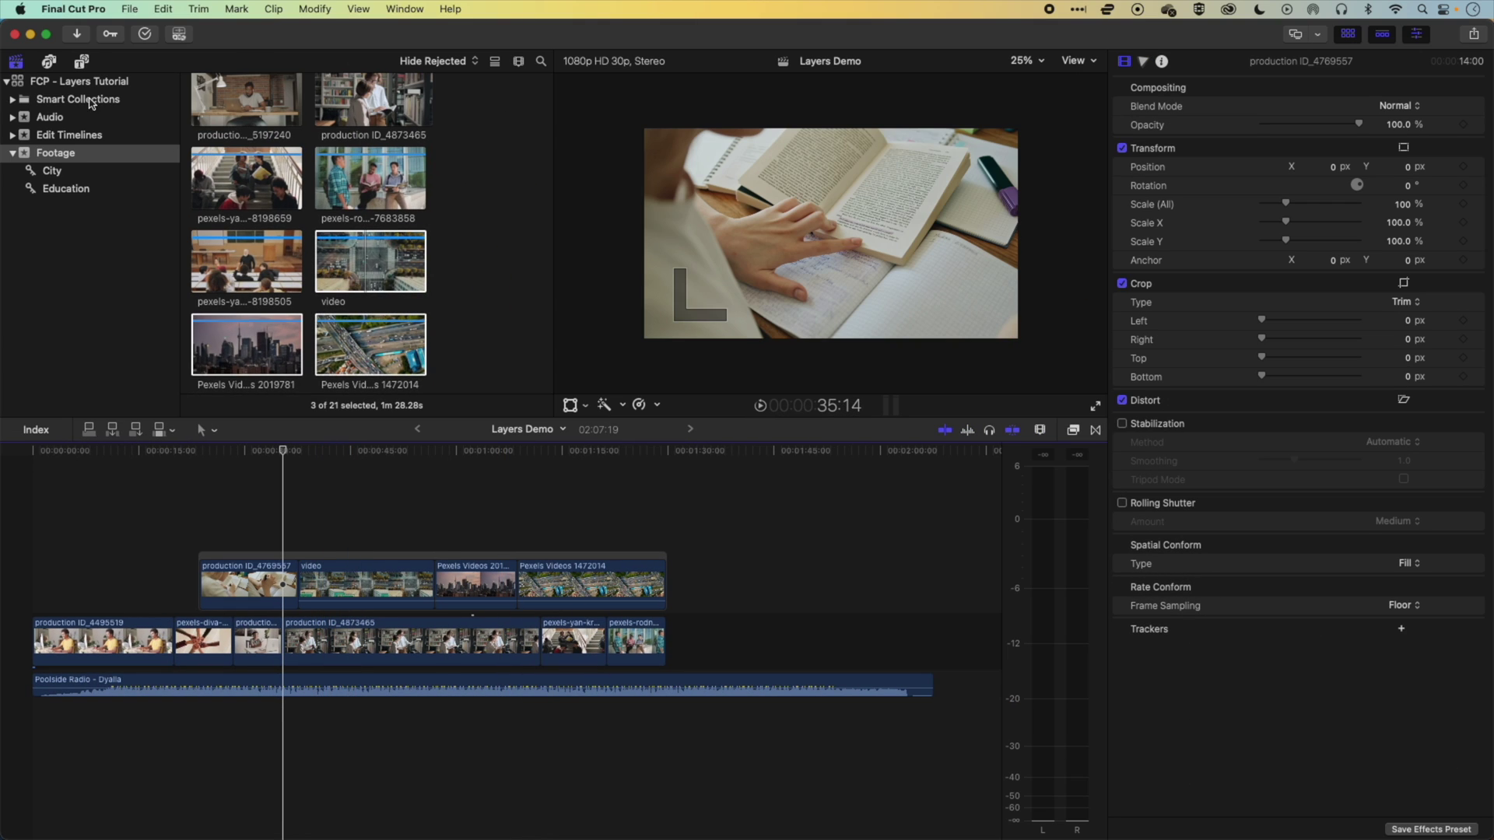
- Drag the Build In/Out Assembler title above the video clips and scrub to preview it
click(81, 61)
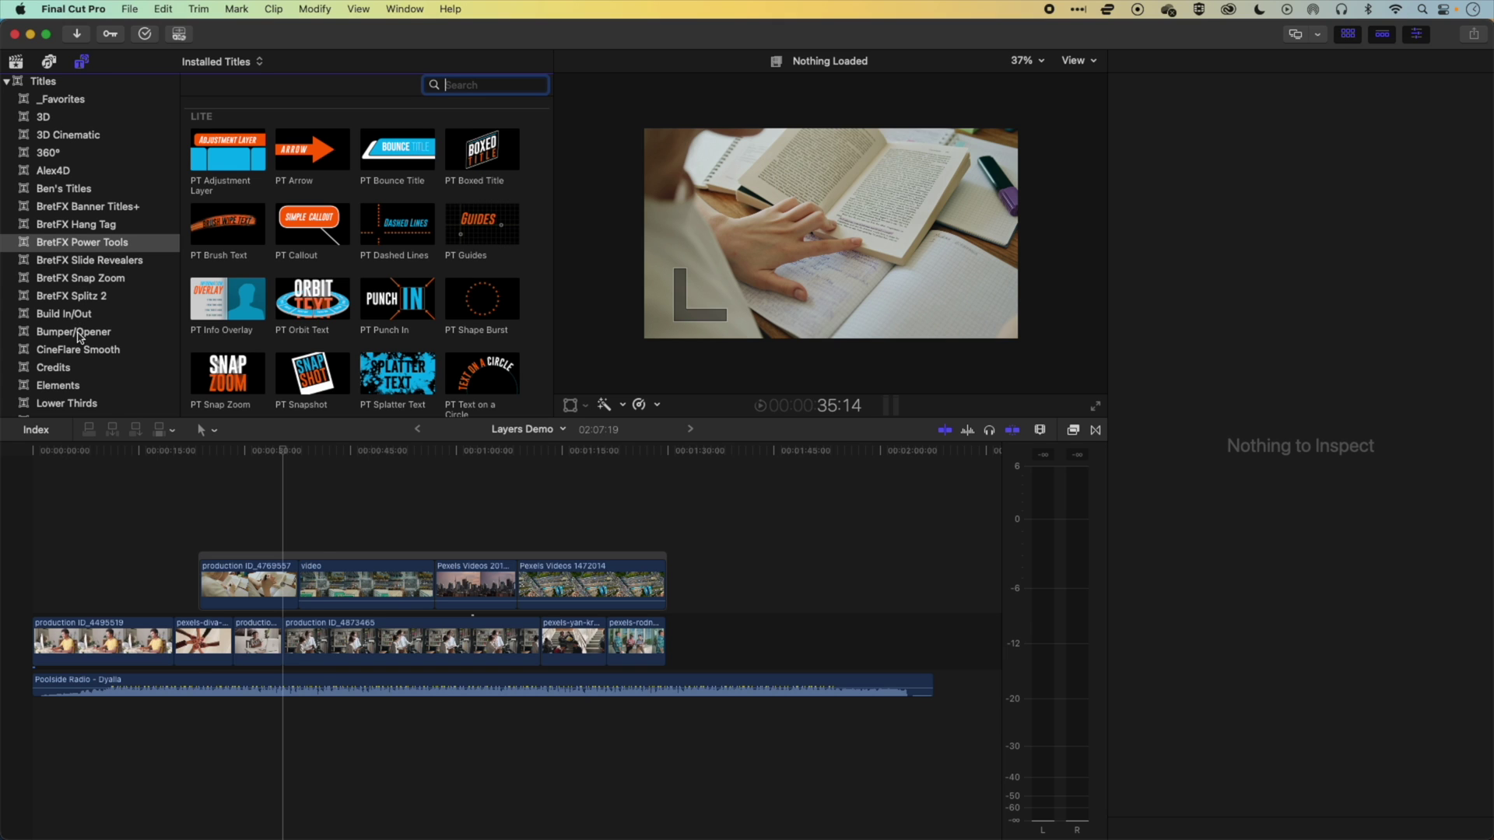
click(48, 315)
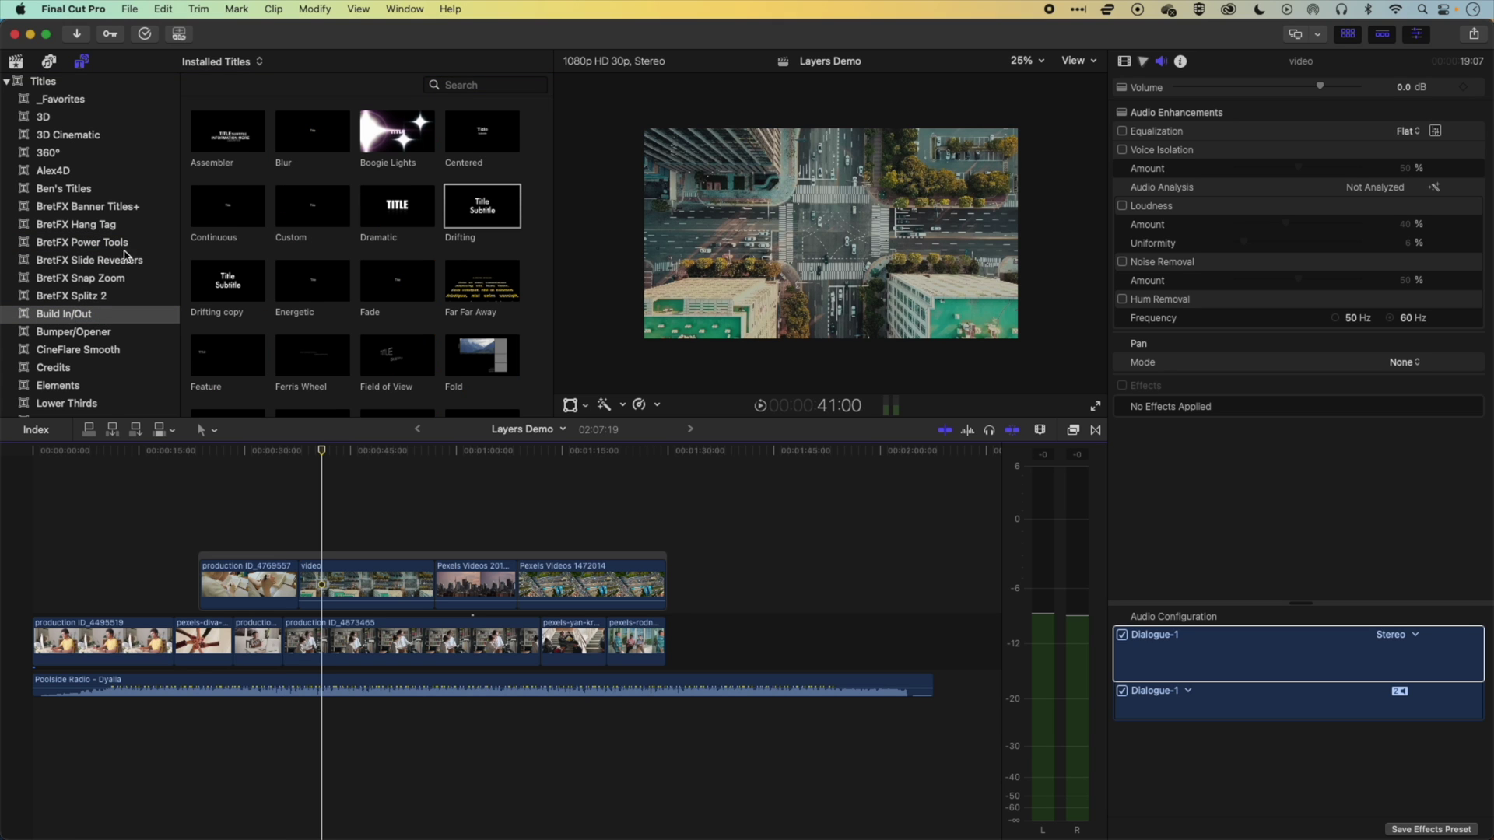
click(231, 138)
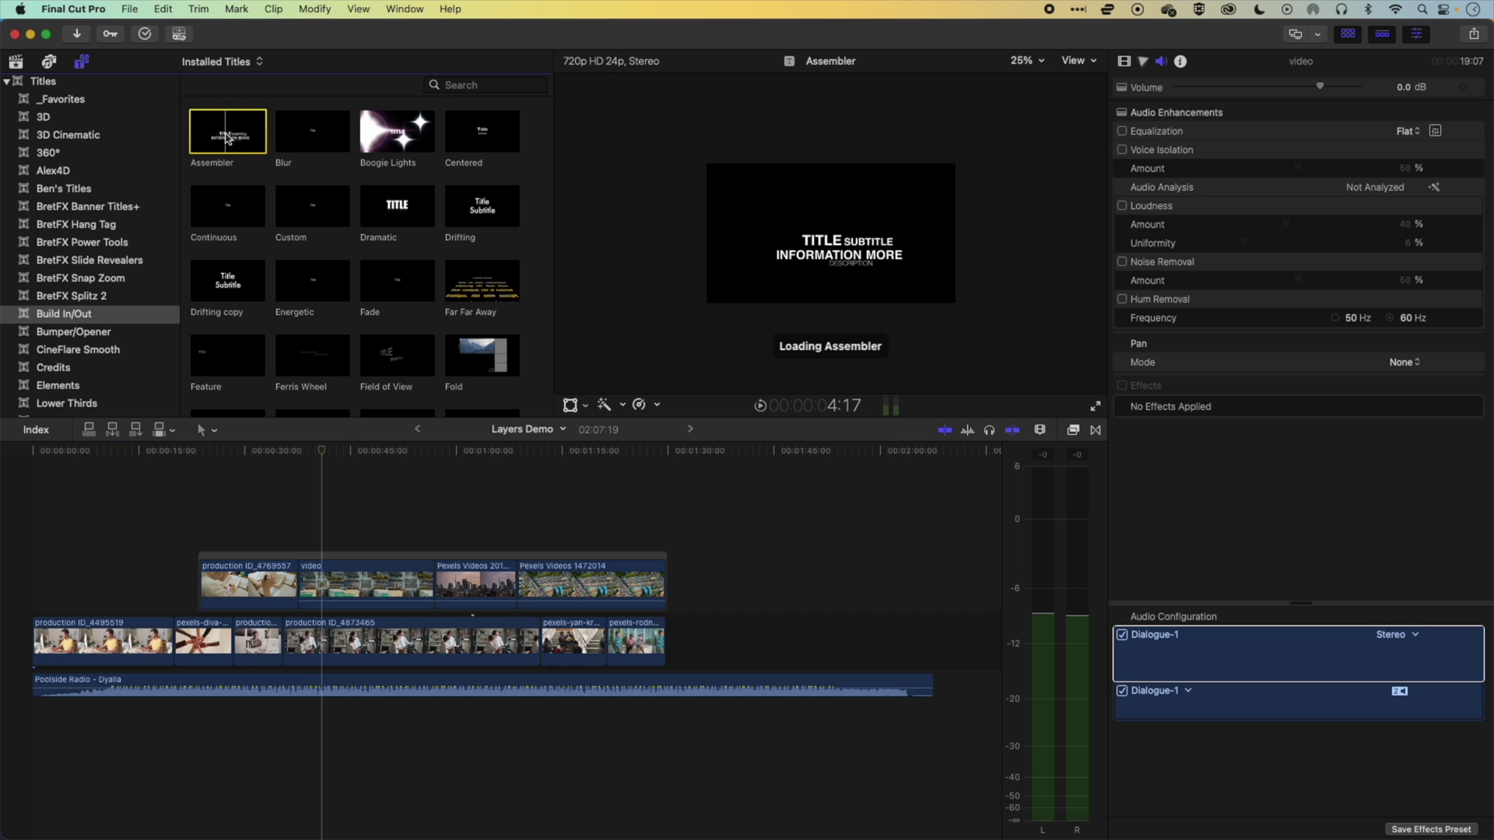
drag(227, 139, 433, 538)
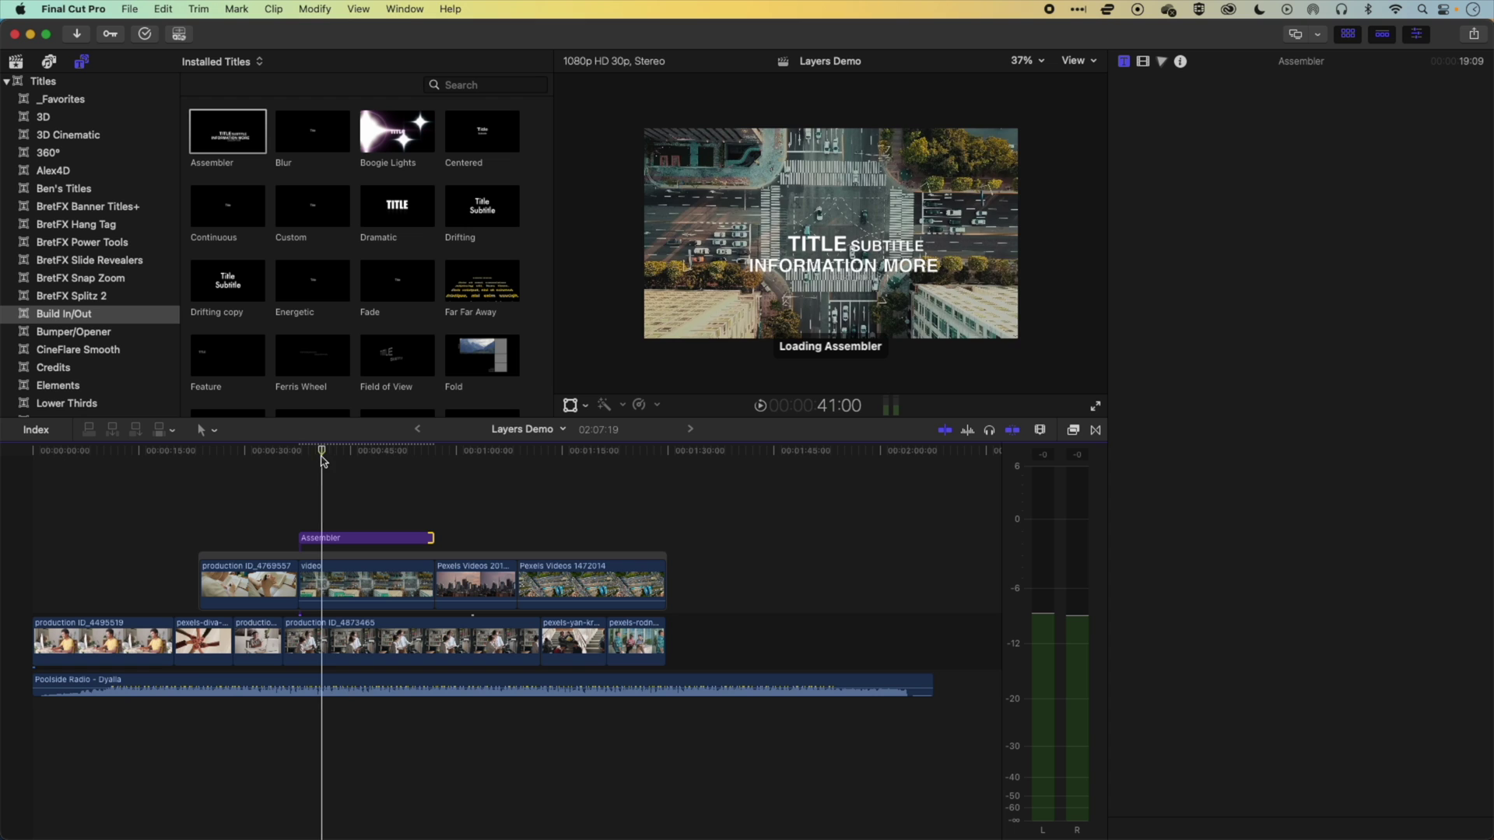
drag(324, 455, 358, 451)
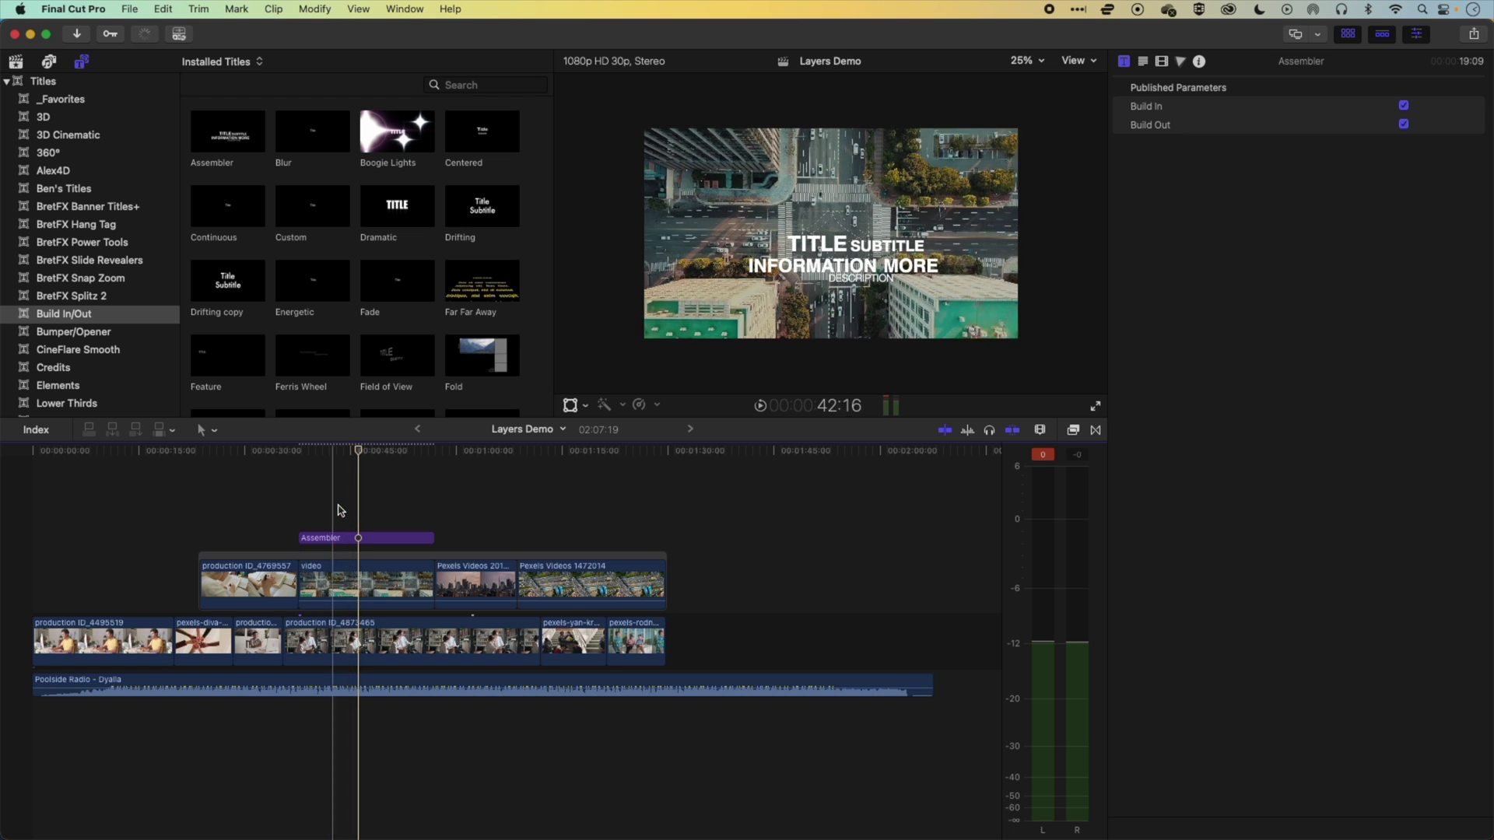
- Disable the Poolside Radio music clip with V and clear the timeline selection
click(354, 682)
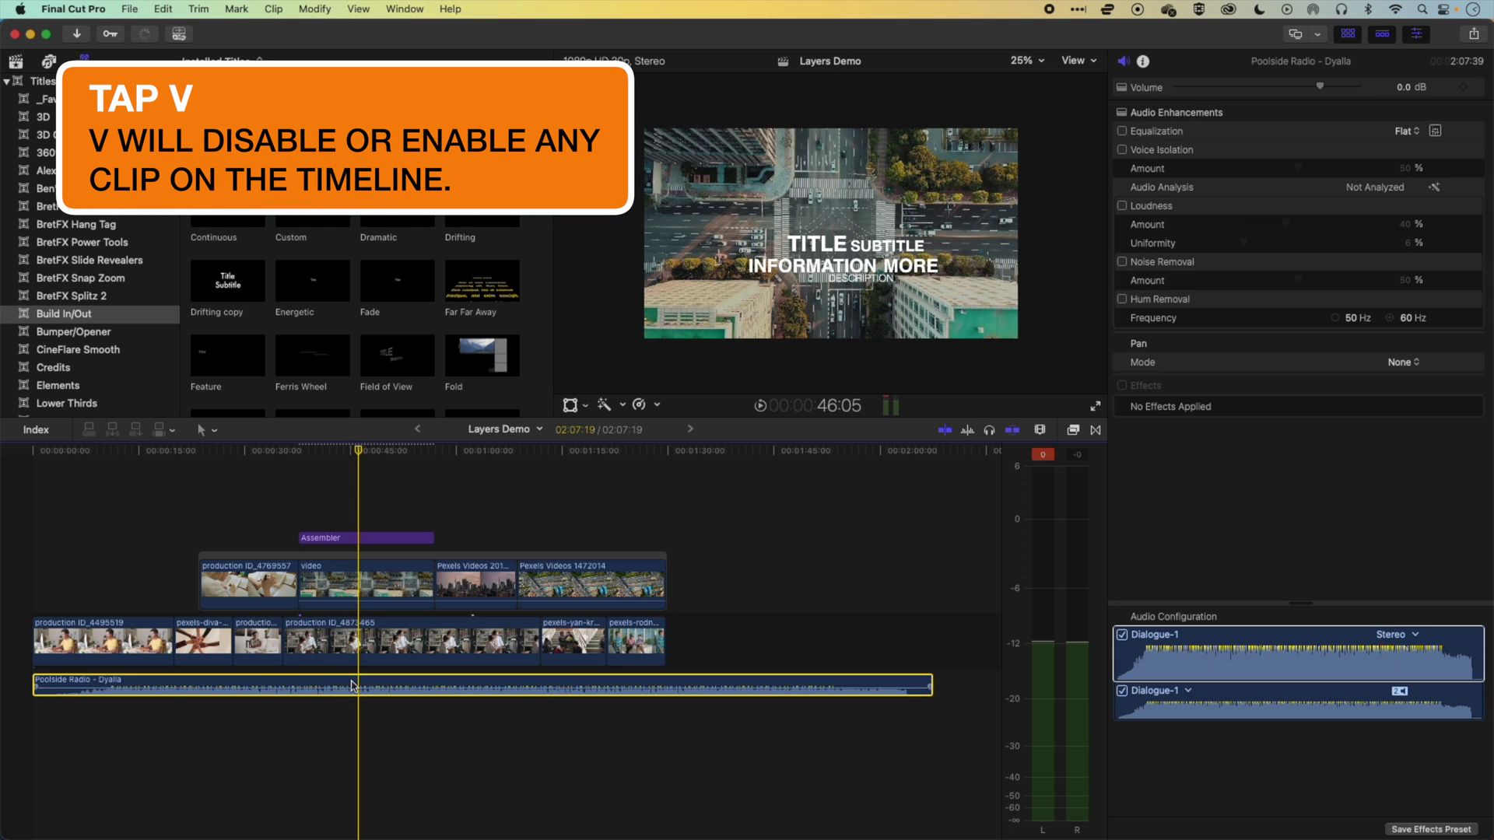
key(v)
click(286, 504)
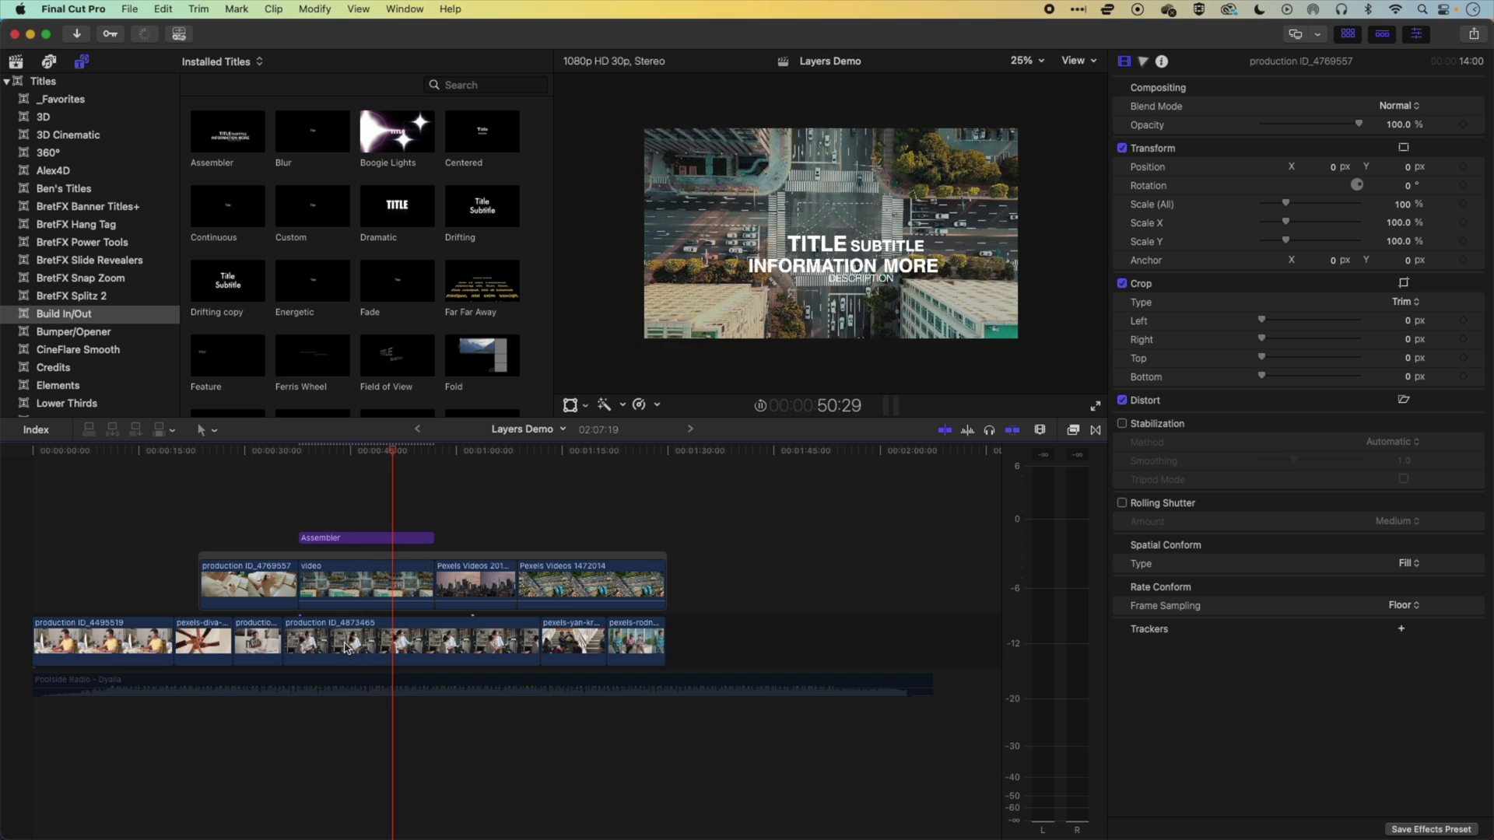
- Move the playhead to about 47:15 and check the music, production and Assembler title clips
click(365, 538)
click(369, 454)
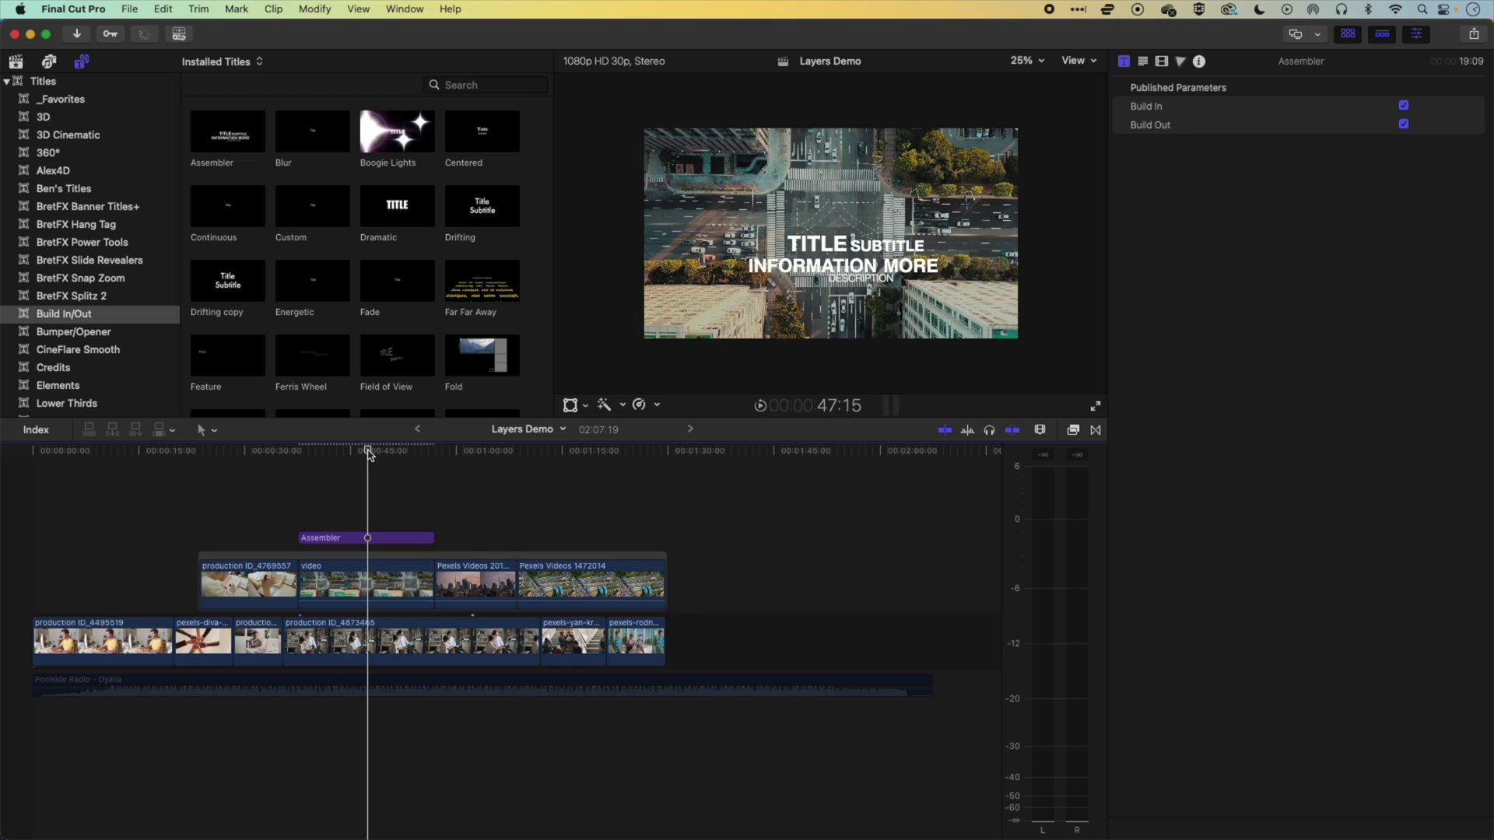
click(336, 691)
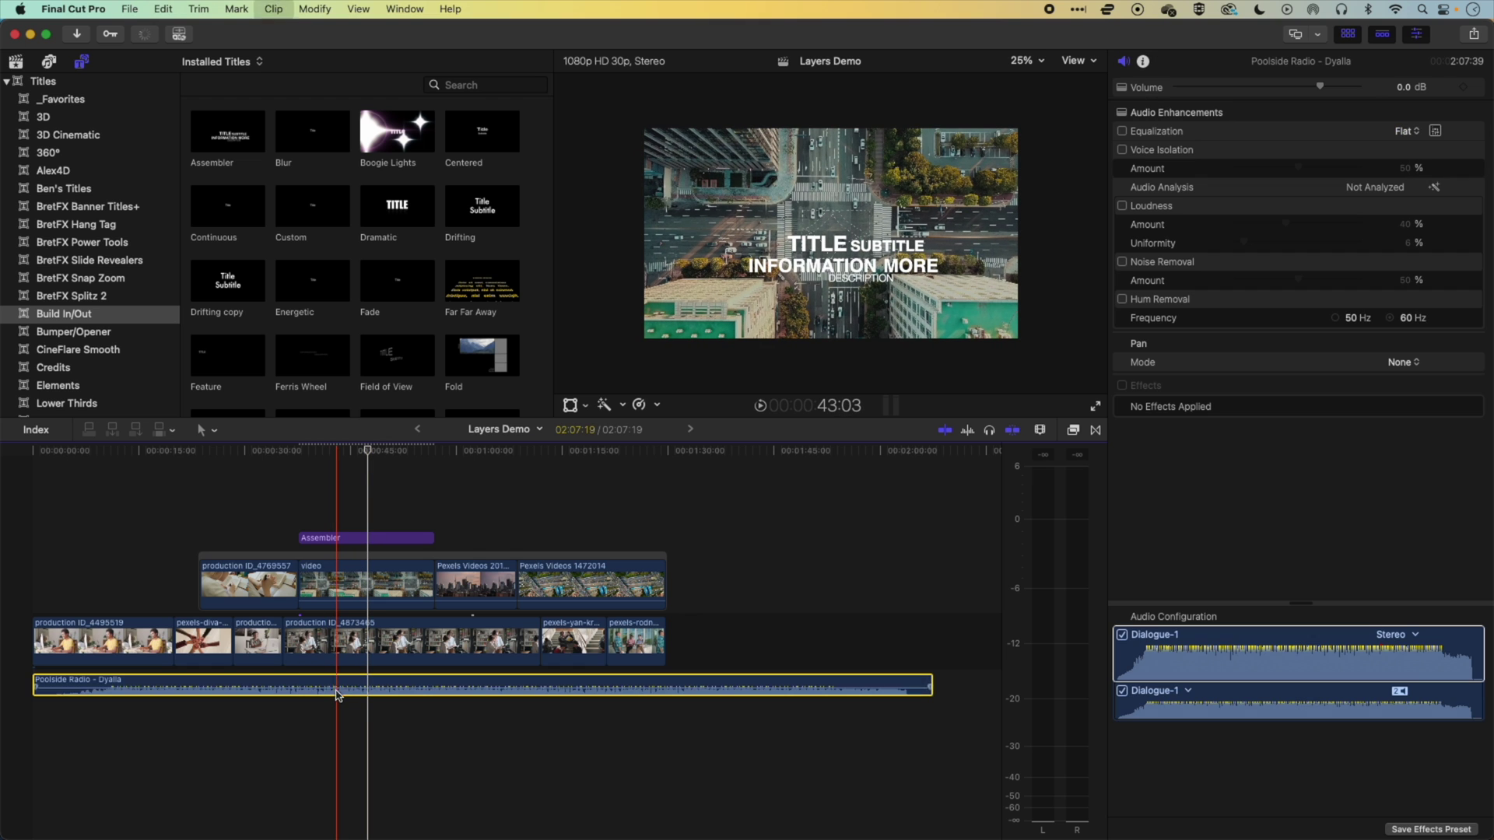
click(355, 642)
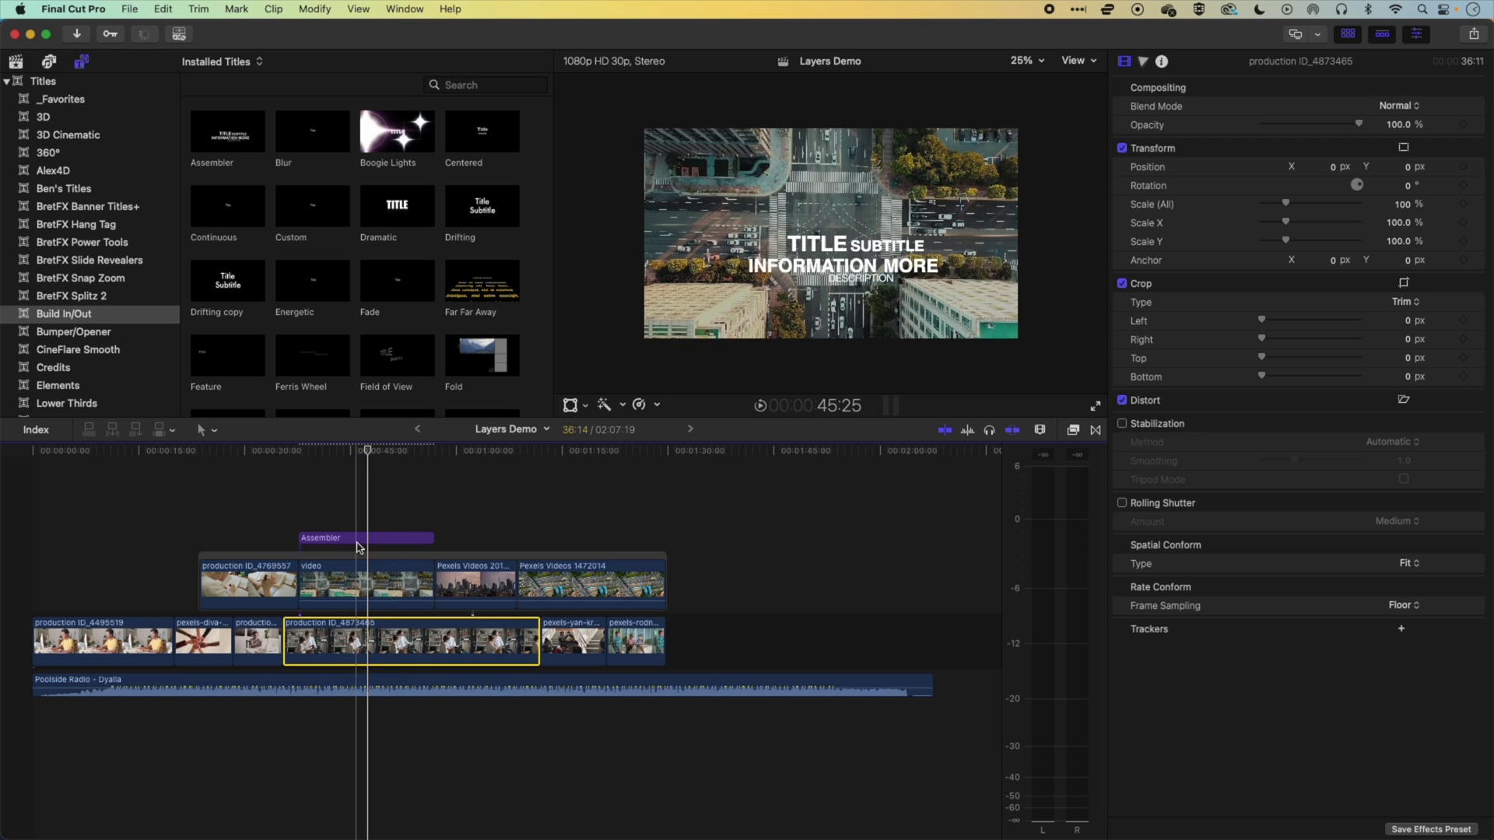
click(359, 538)
scroll(370, 452, left, 1)
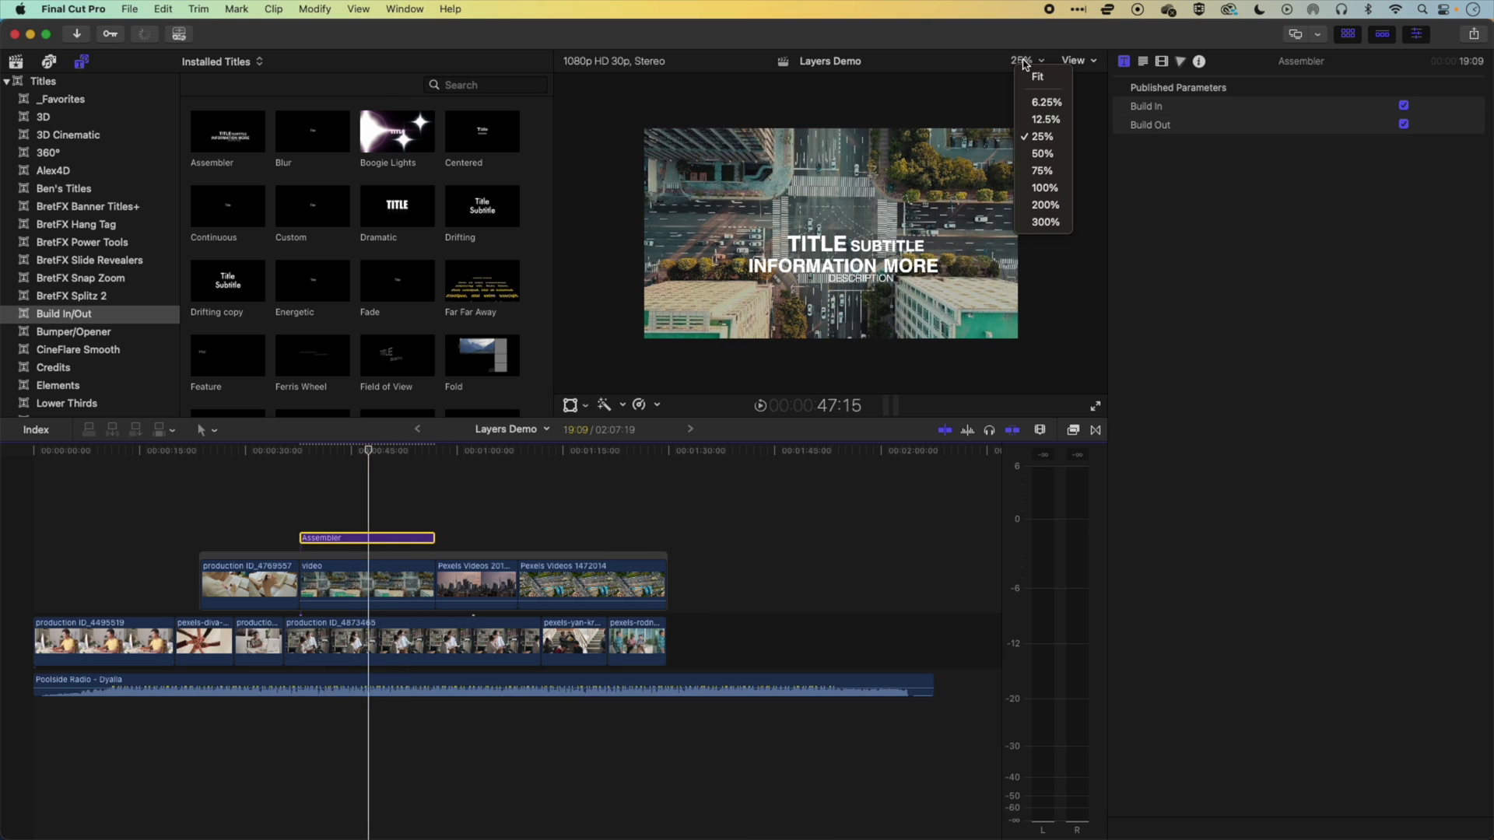
- Fit the preview to the viewer and move the playhead back to about 43:26
click(1037, 77)
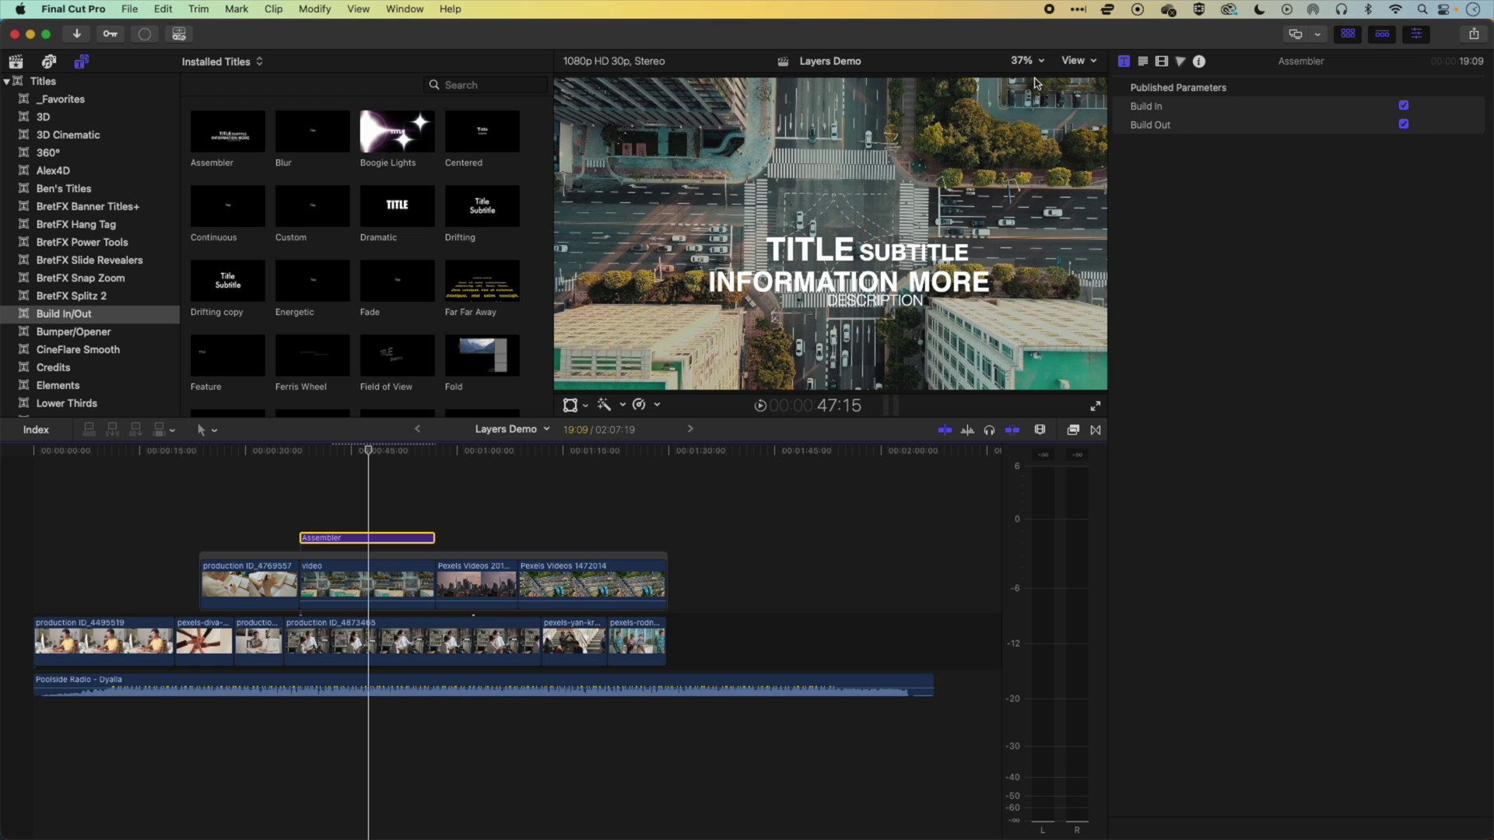
click(369, 584)
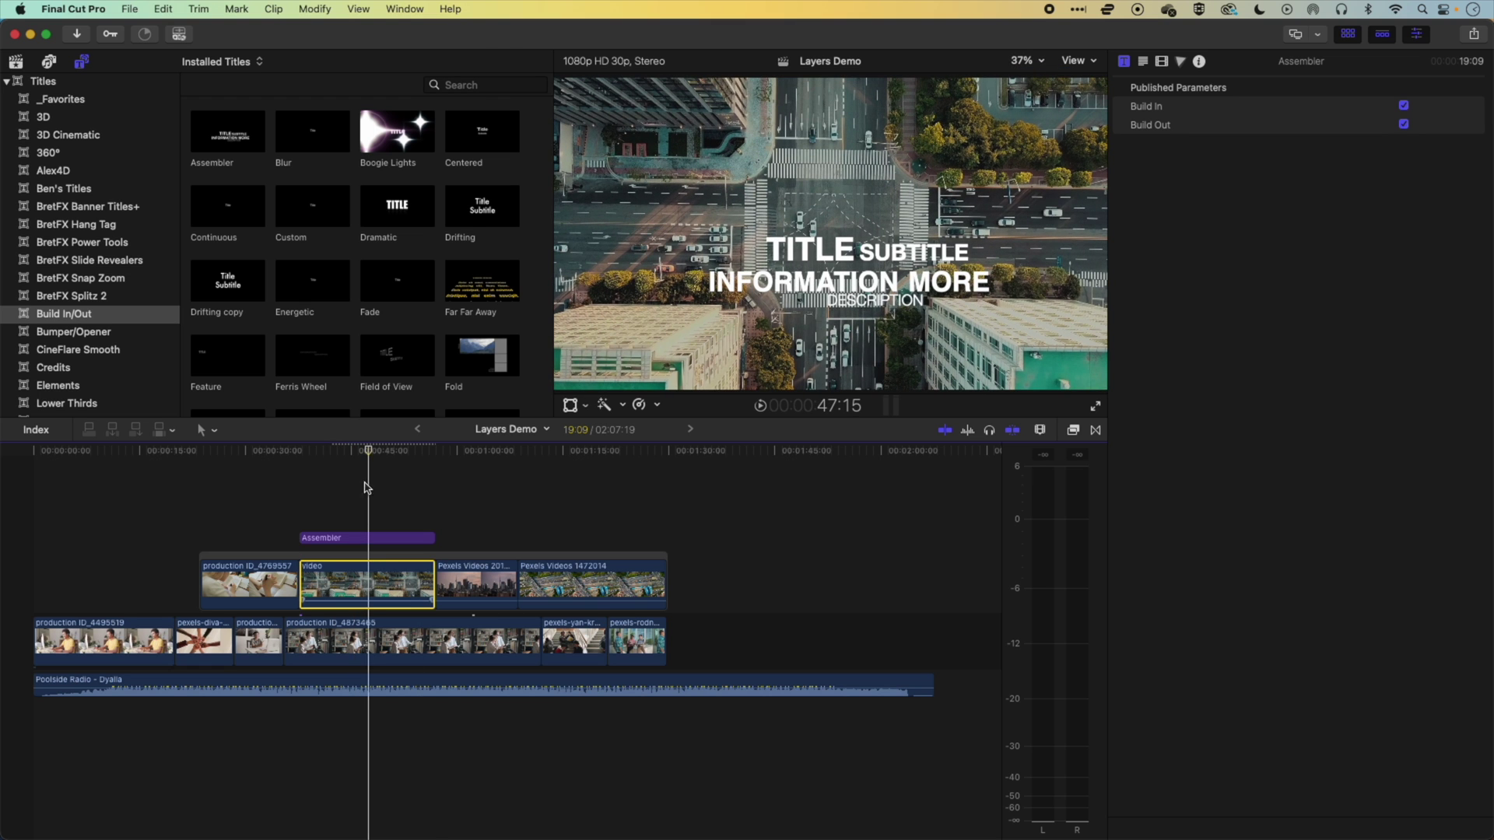
drag(369, 450, 342, 450)
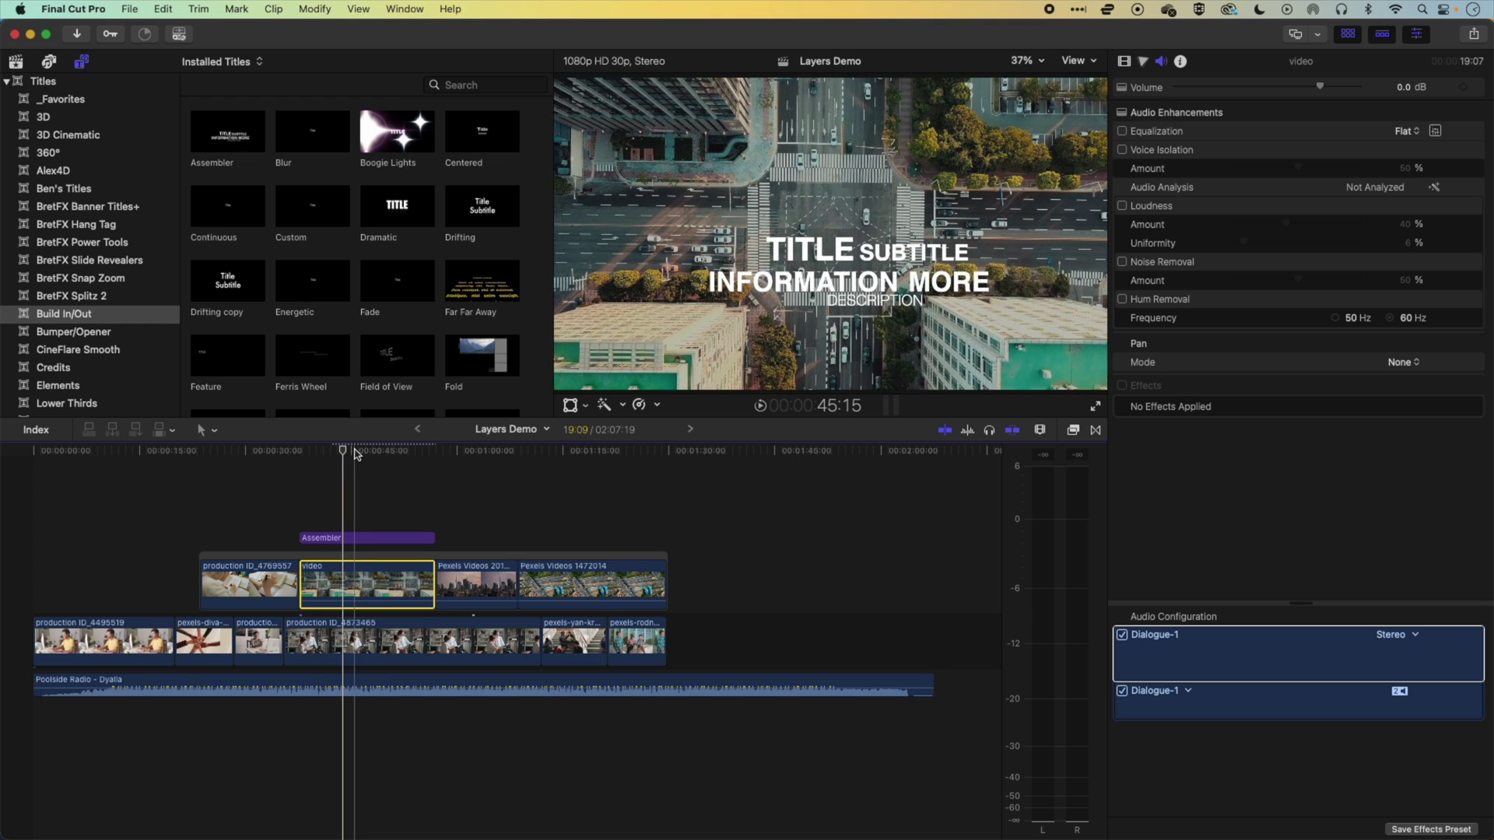
- Lower the video clip's Compositing Opacity to 47.91% so the footage beneath blends through
click(1124, 62)
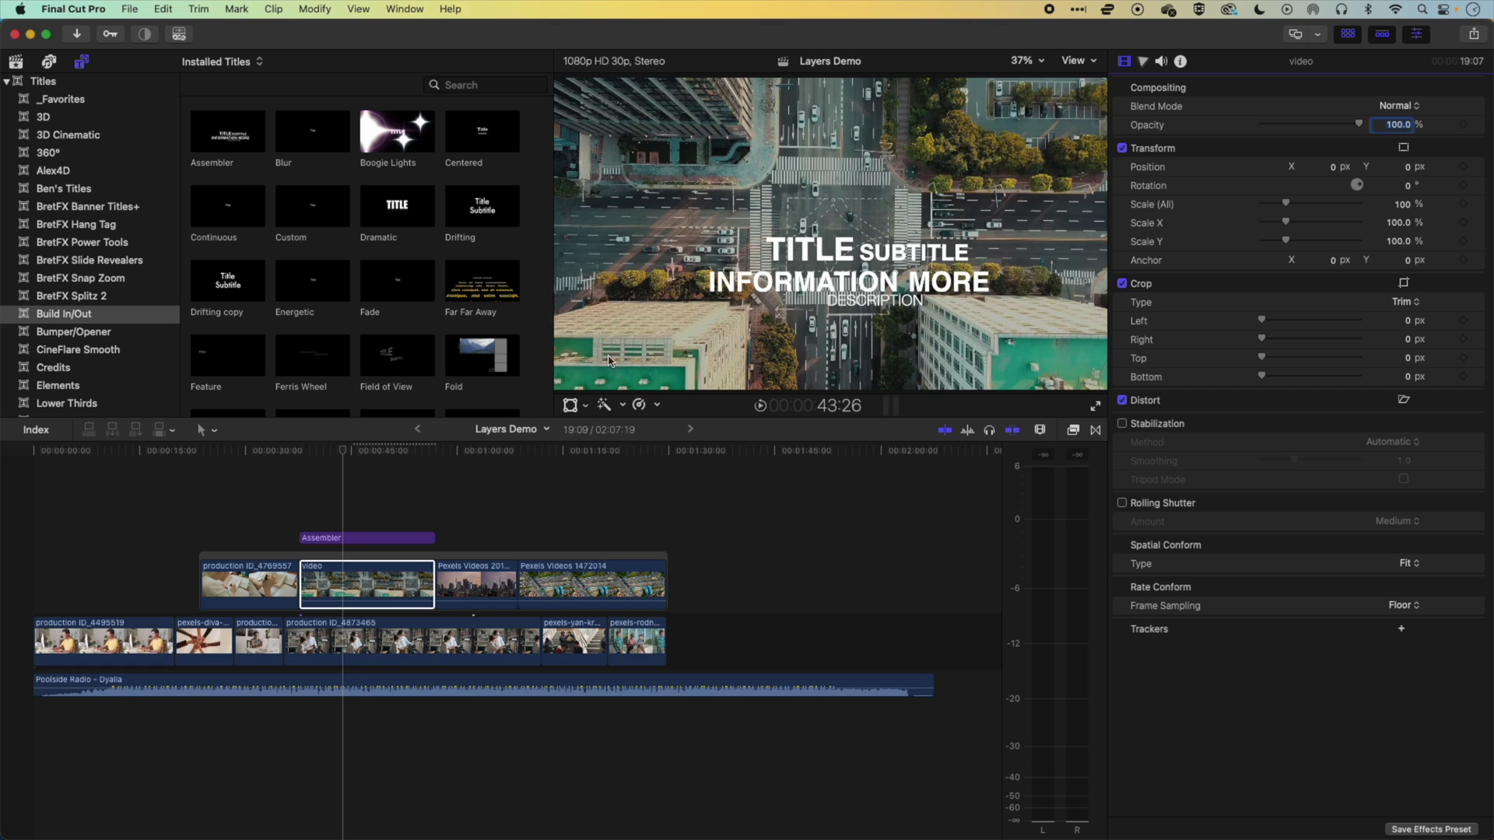
click(357, 585)
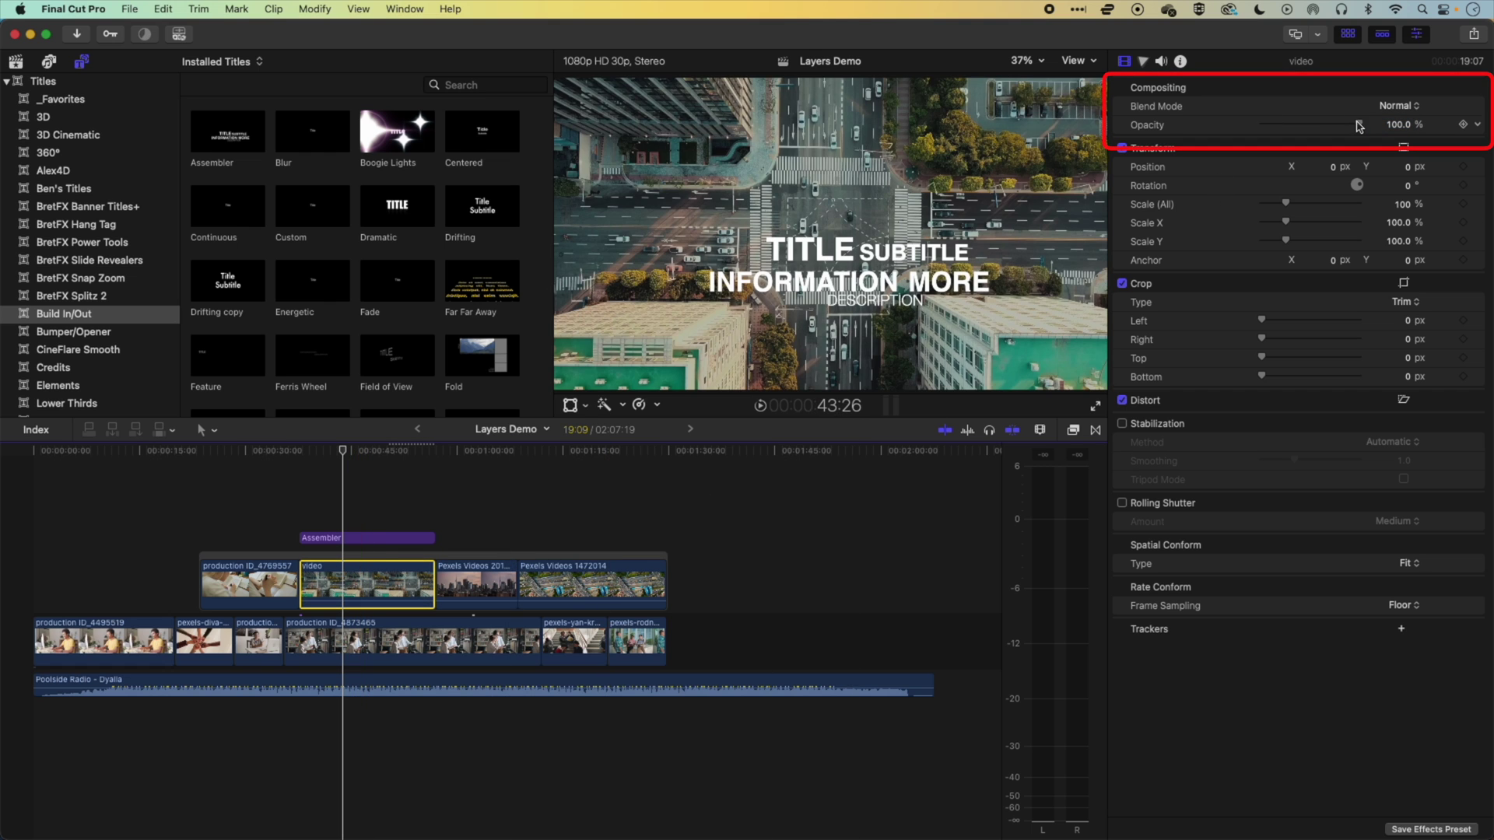
drag(1347, 128, 1312, 130)
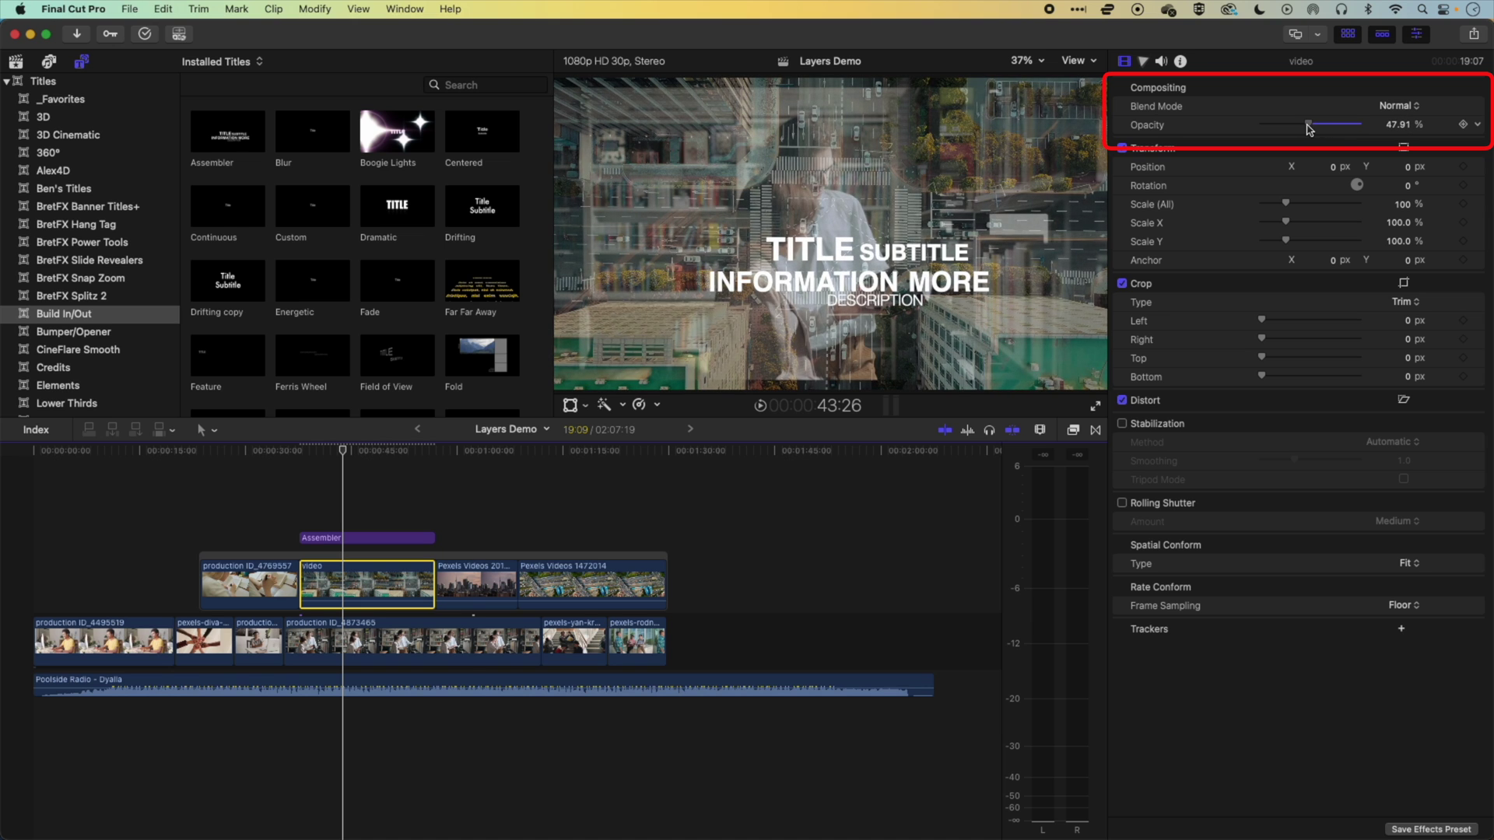
- Set production ID_4873465's Spatial Conform Type to Fill, then reselect the upper video clip
click(506, 644)
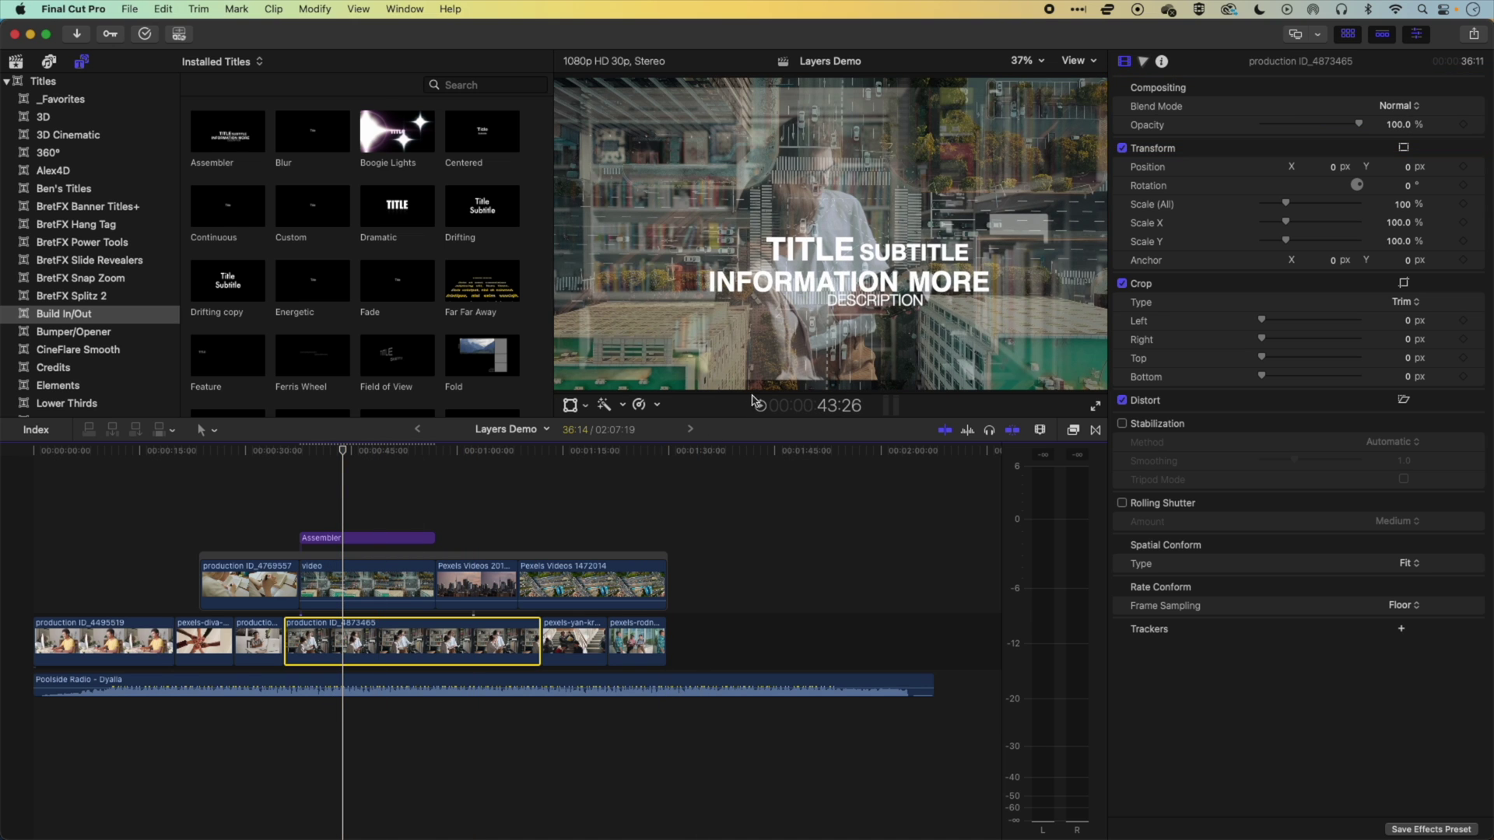
click(1407, 563)
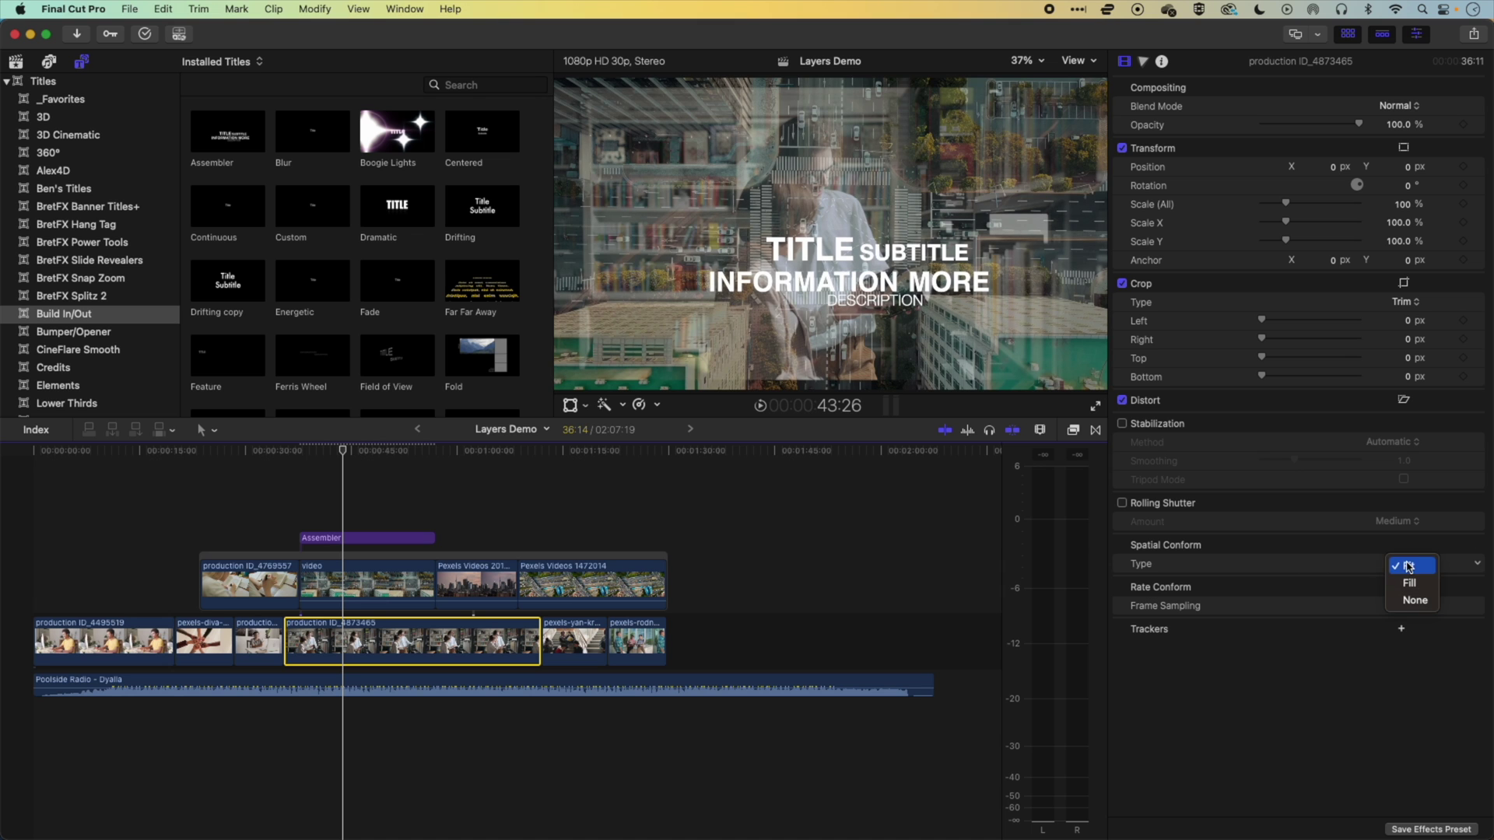
click(1409, 583)
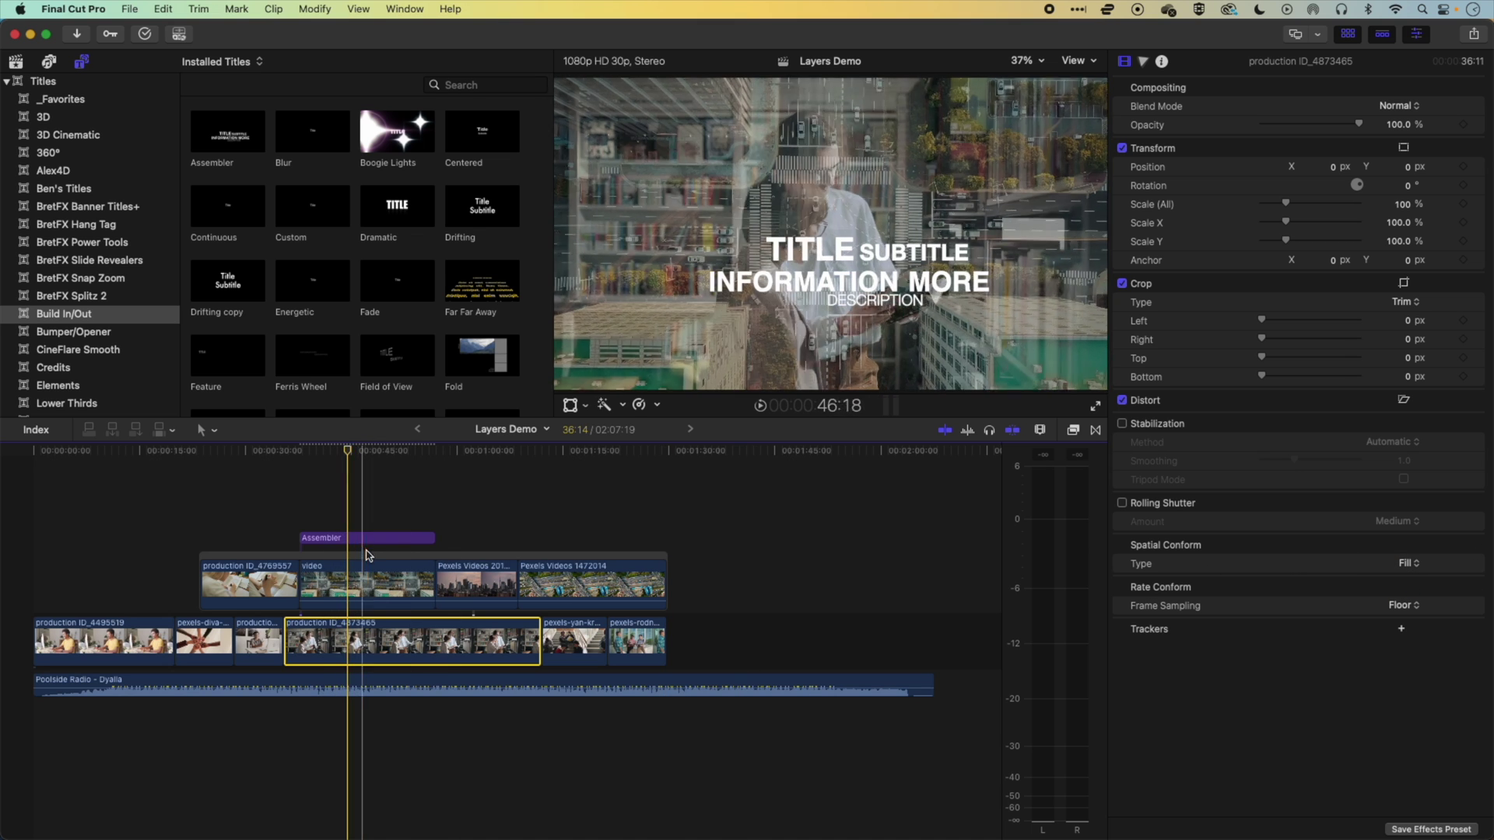
click(366, 576)
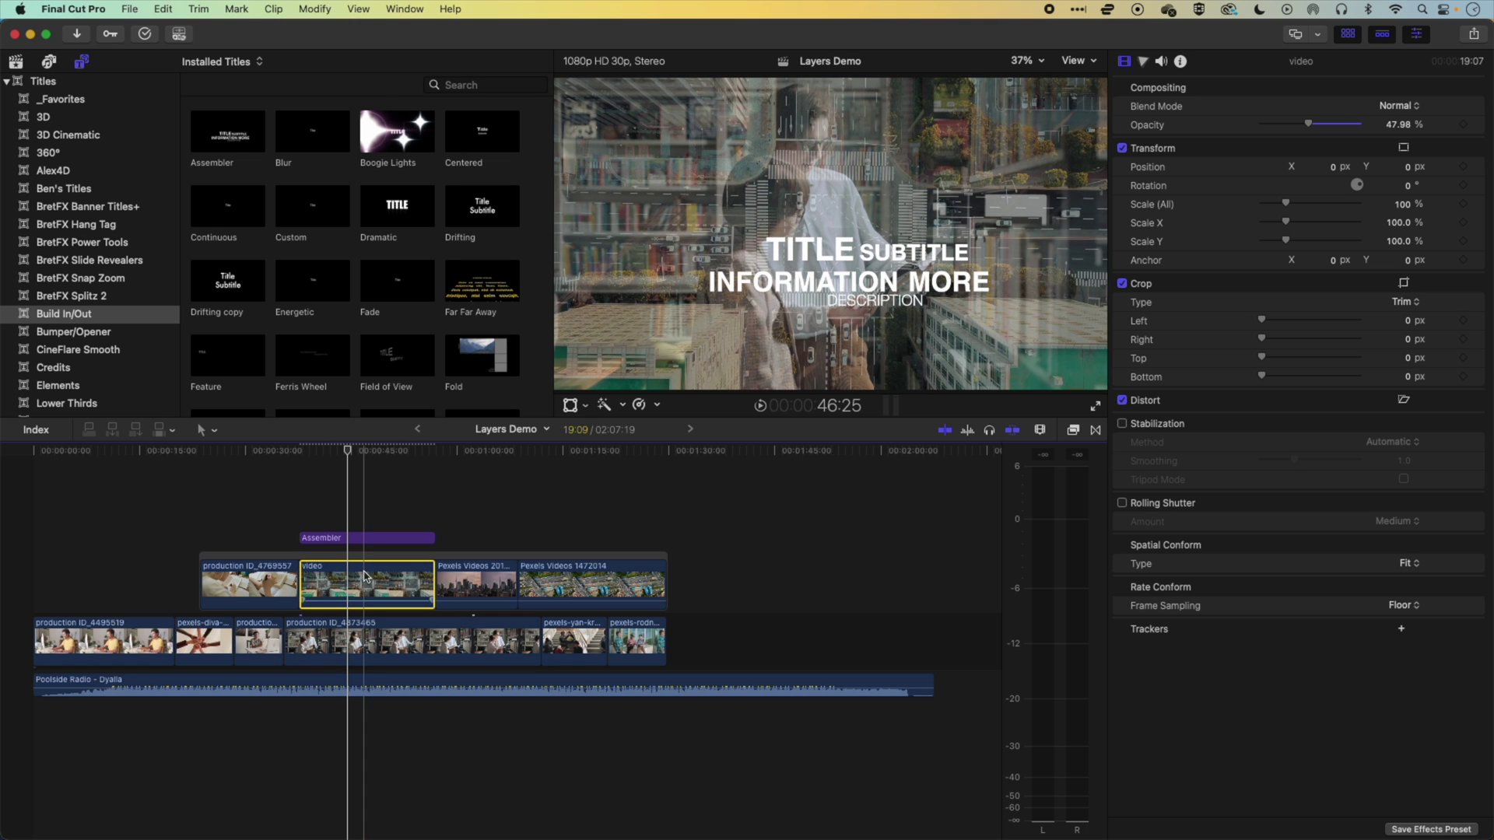
- Restore the video clip to 100% opacity and compare Subtract, Darken and Multiply blend modes
mouse_move(346, 453)
mouse_down()
mouse_move(327, 455)
mouse_move(387, 456)
mouse_move(354, 457)
mouse_move(368, 458)
mouse_up()
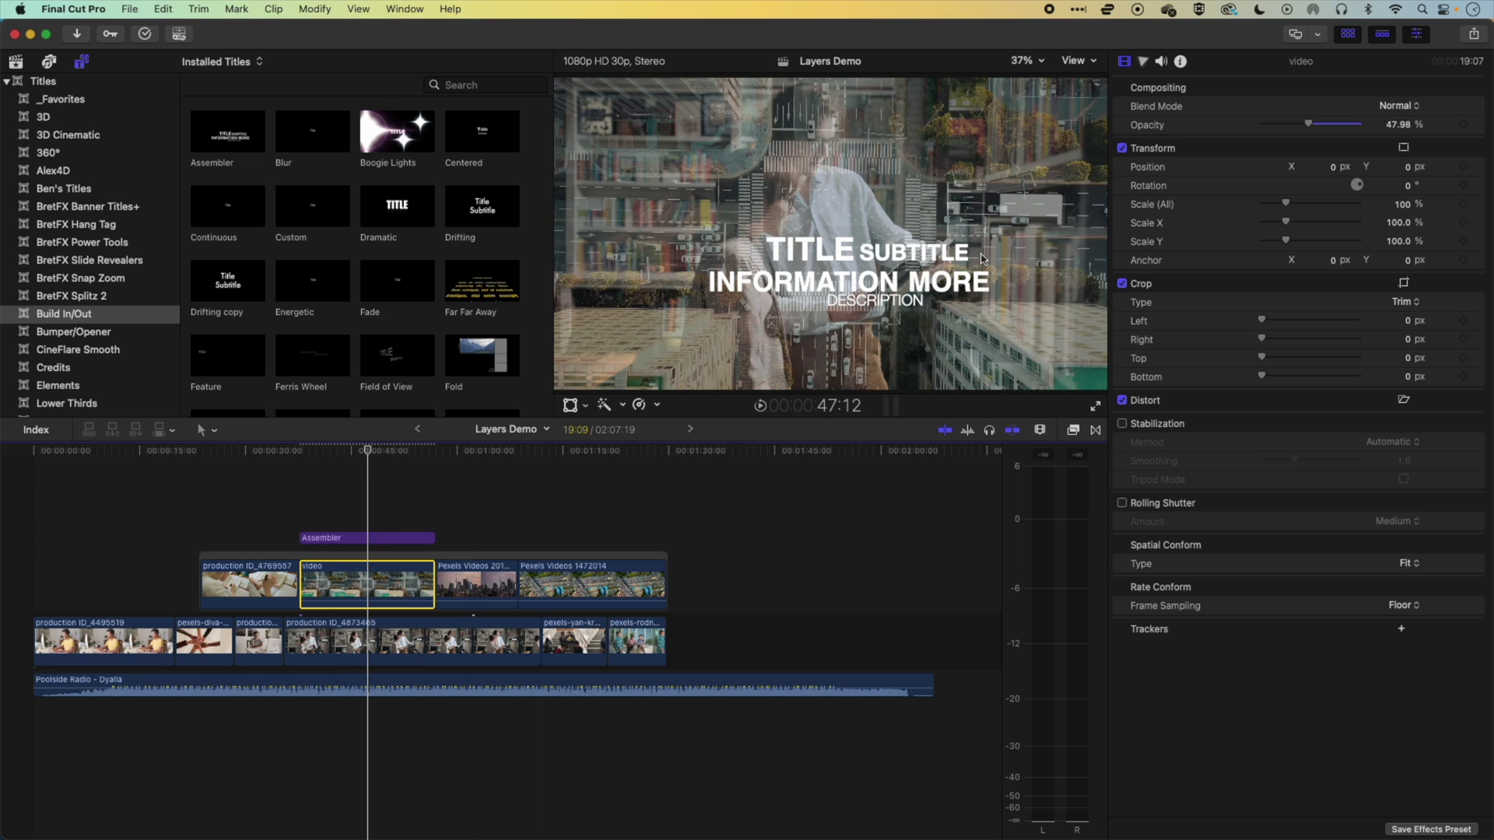
drag(1319, 128, 1407, 128)
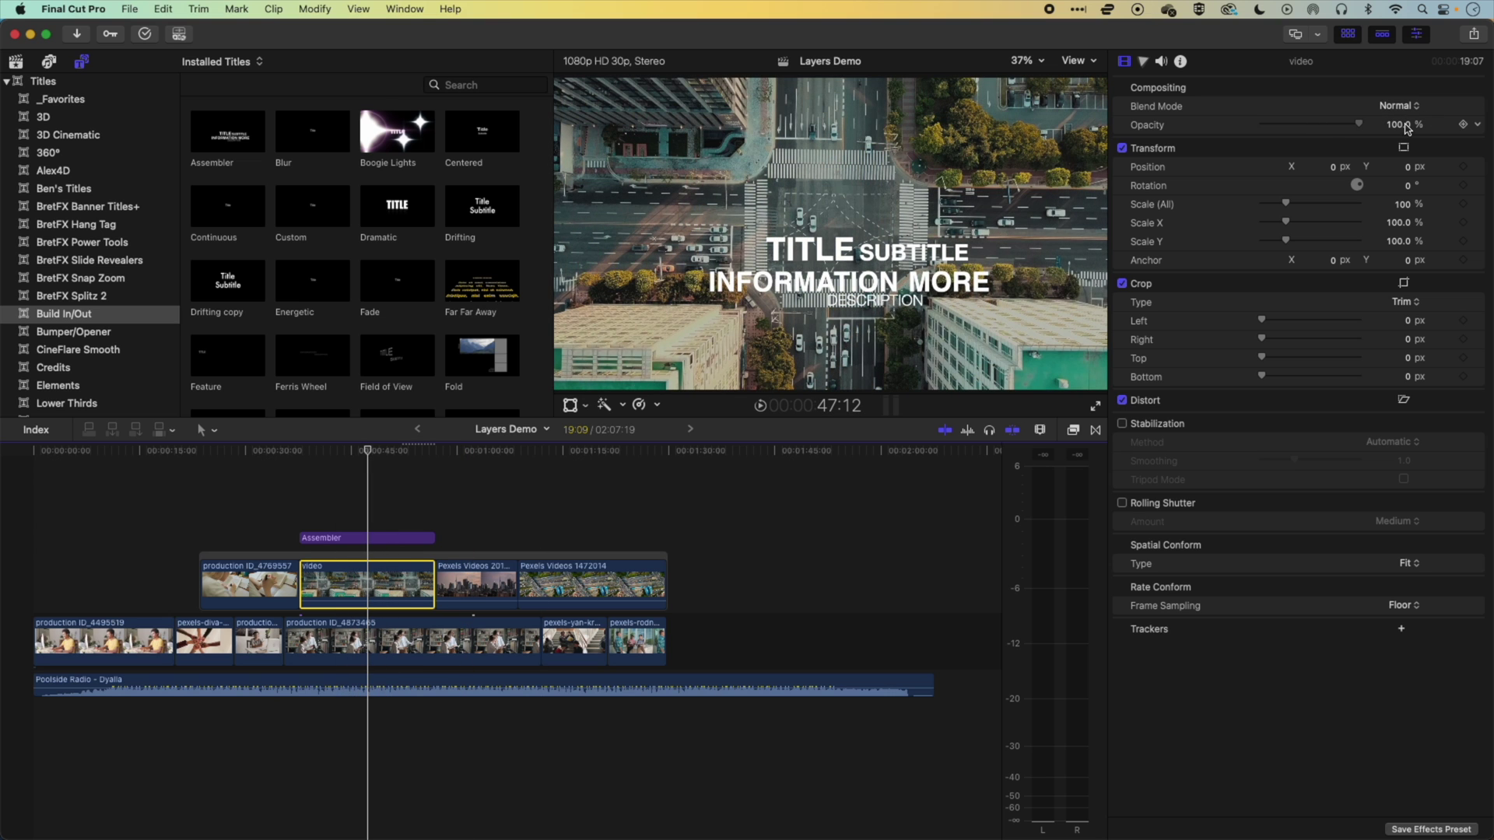
click(1398, 106)
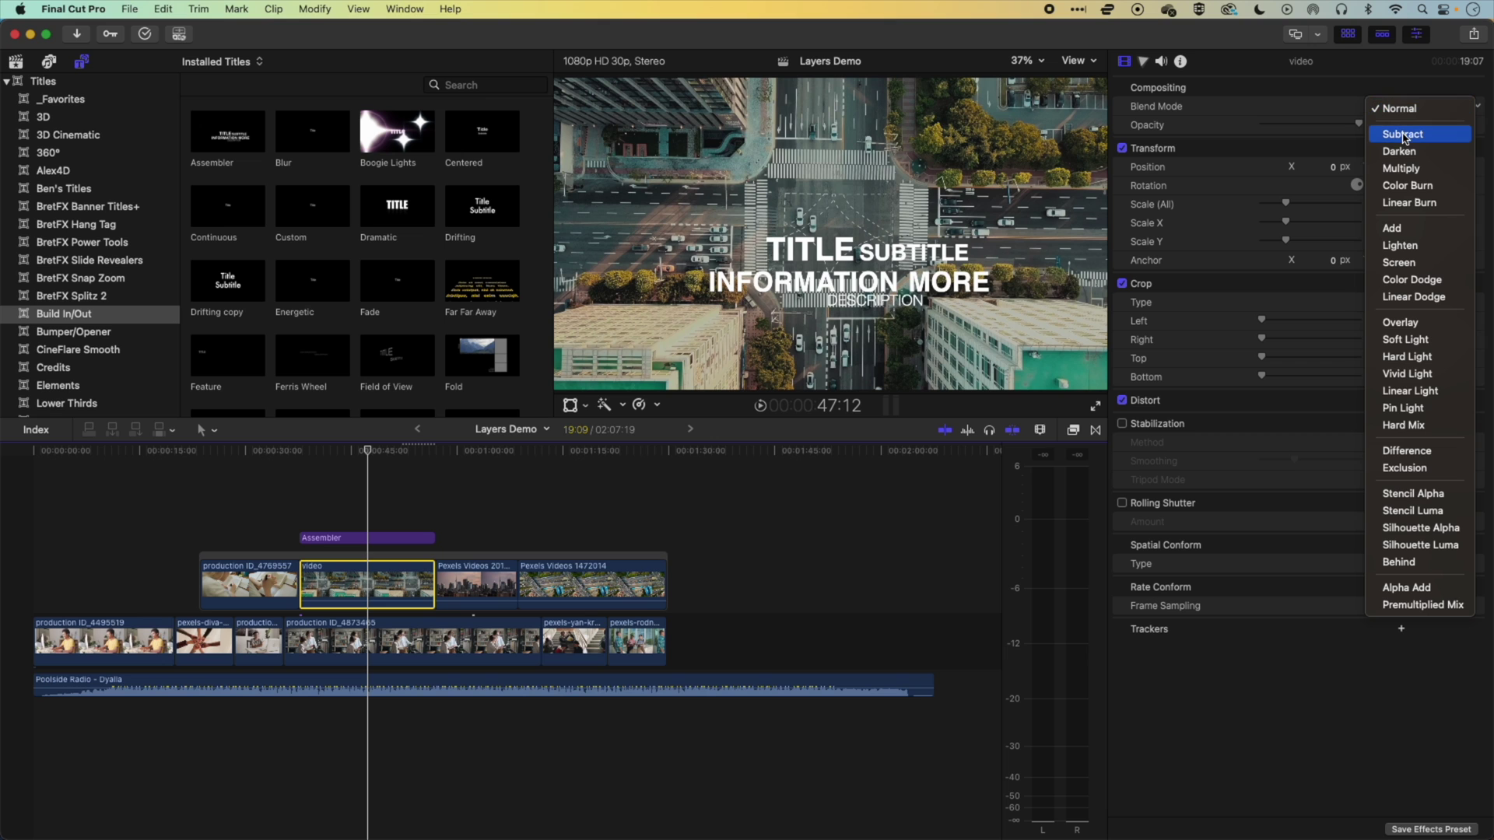
click(1403, 135)
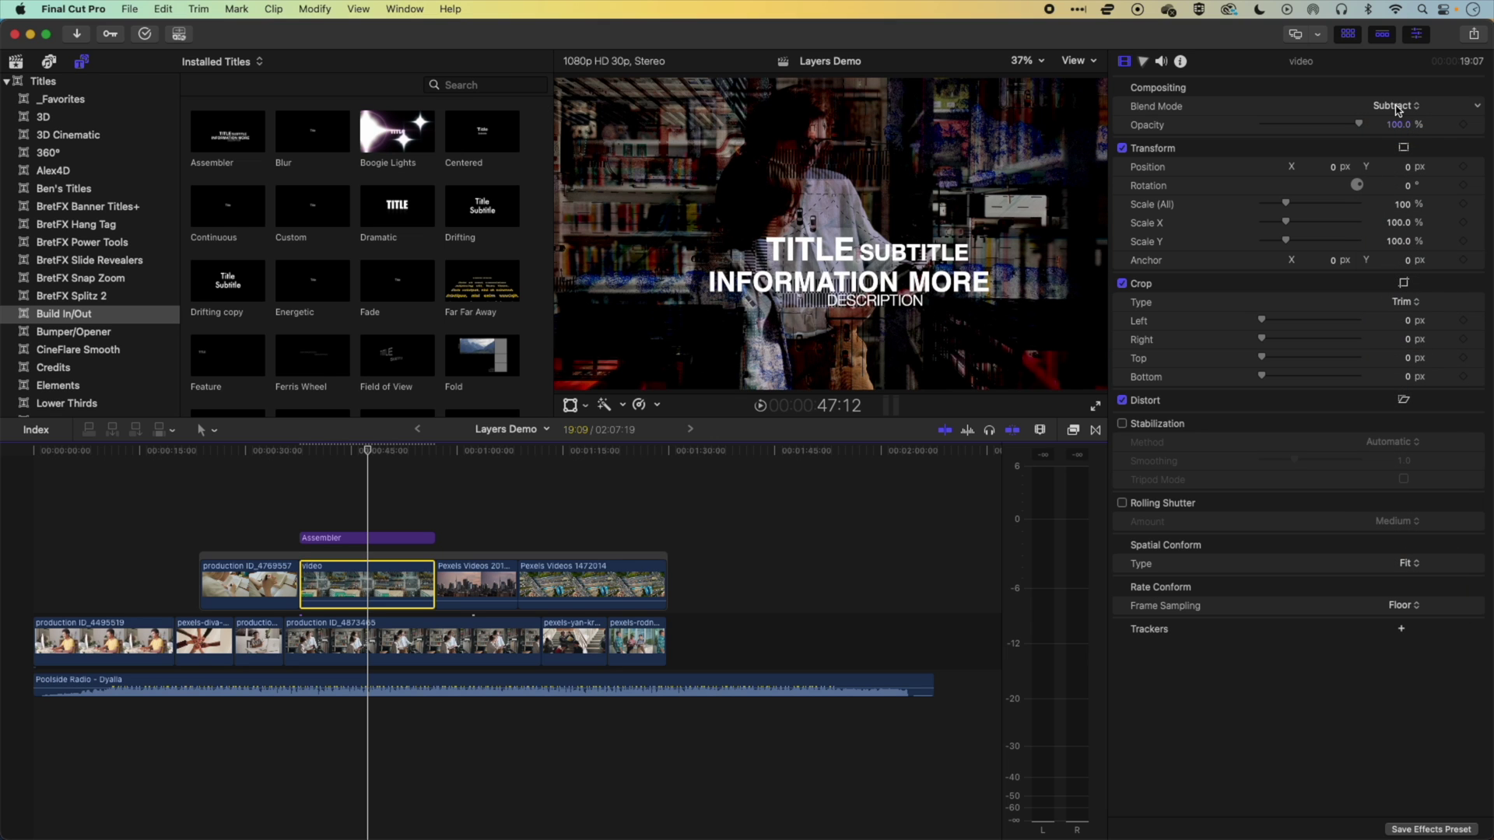
click(1399, 107)
click(1398, 127)
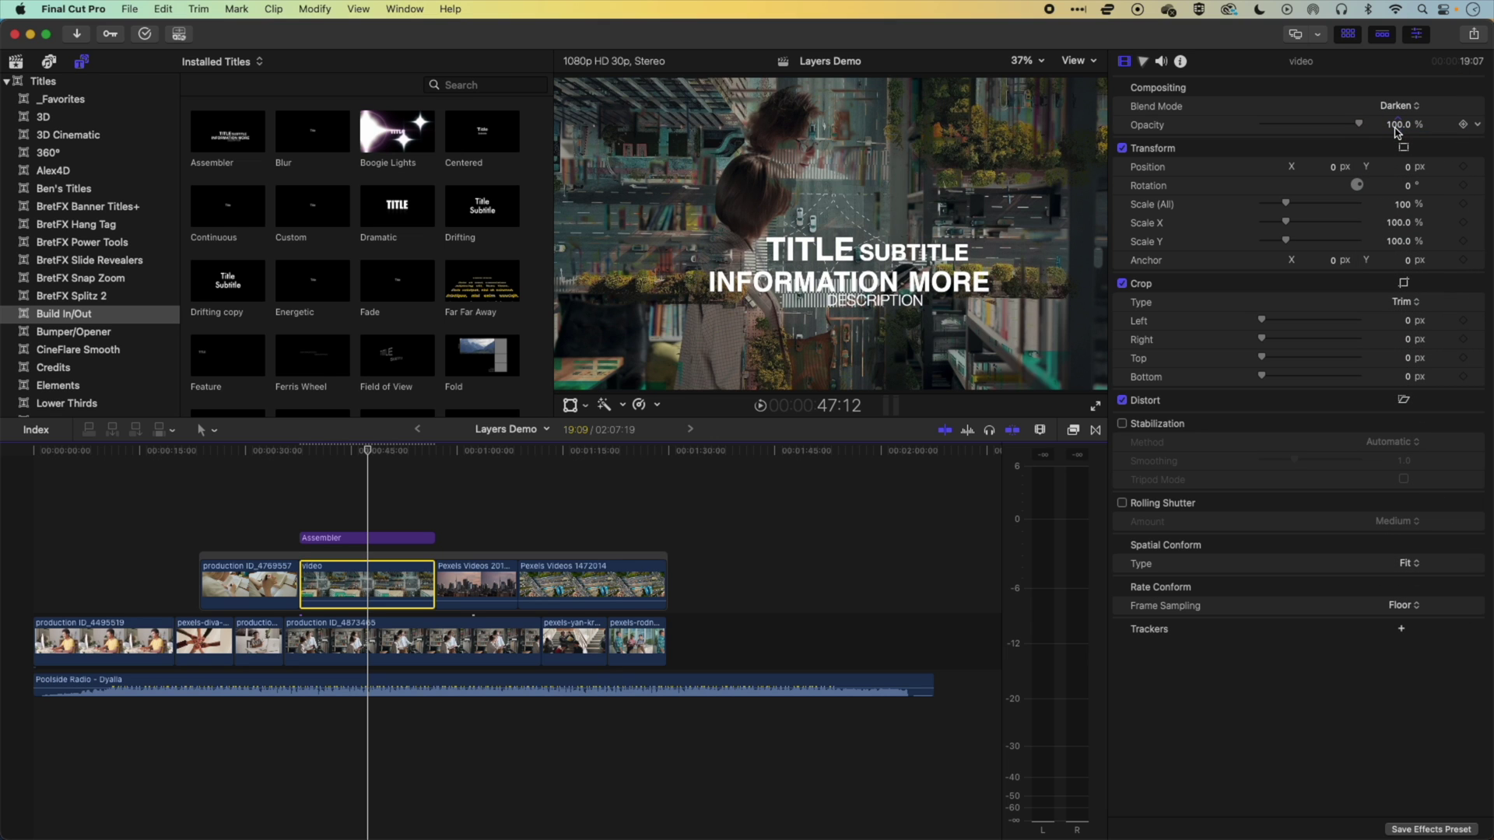
click(1398, 109)
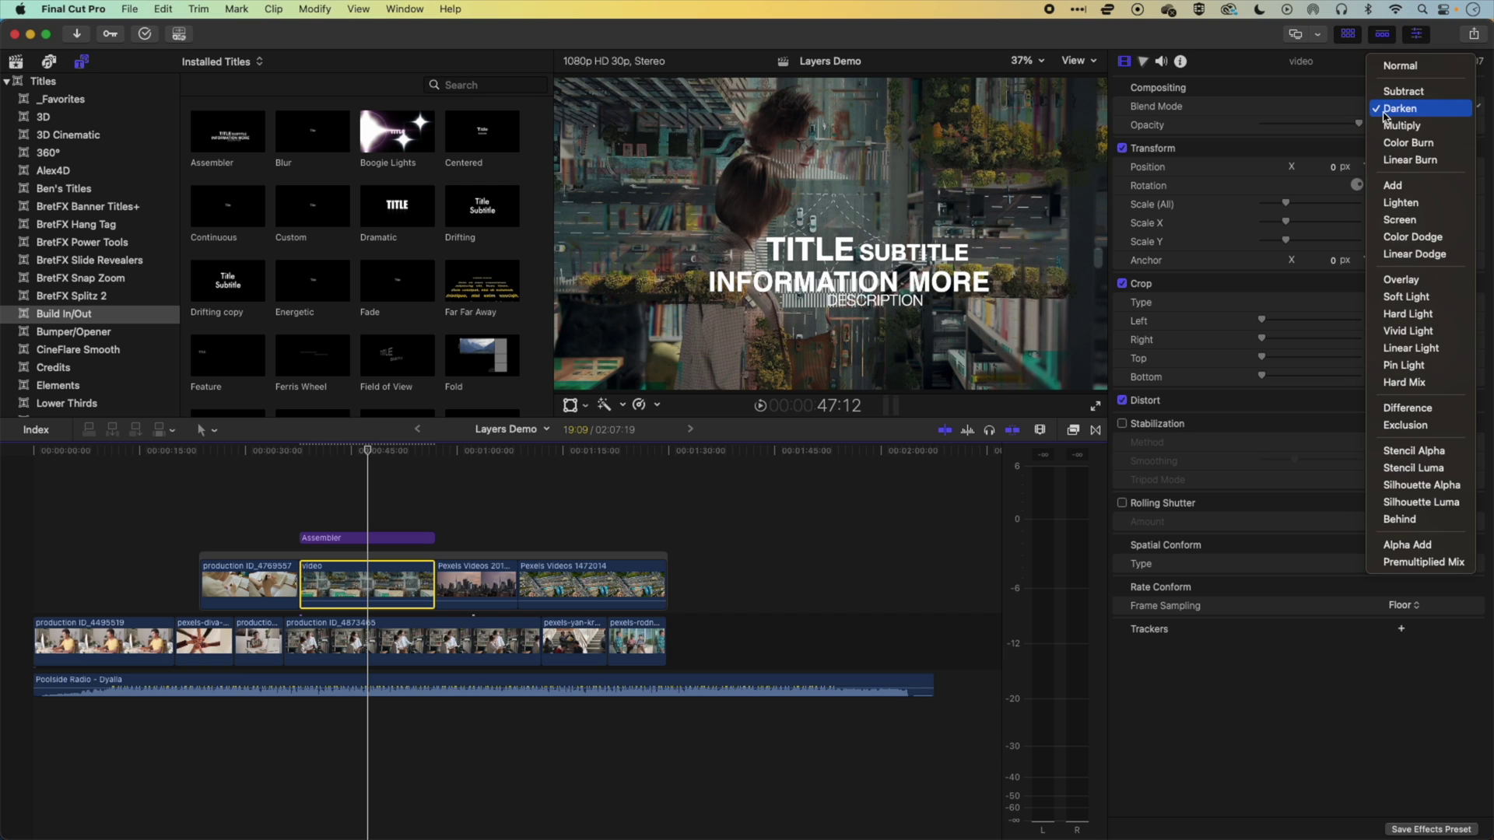
click(1393, 126)
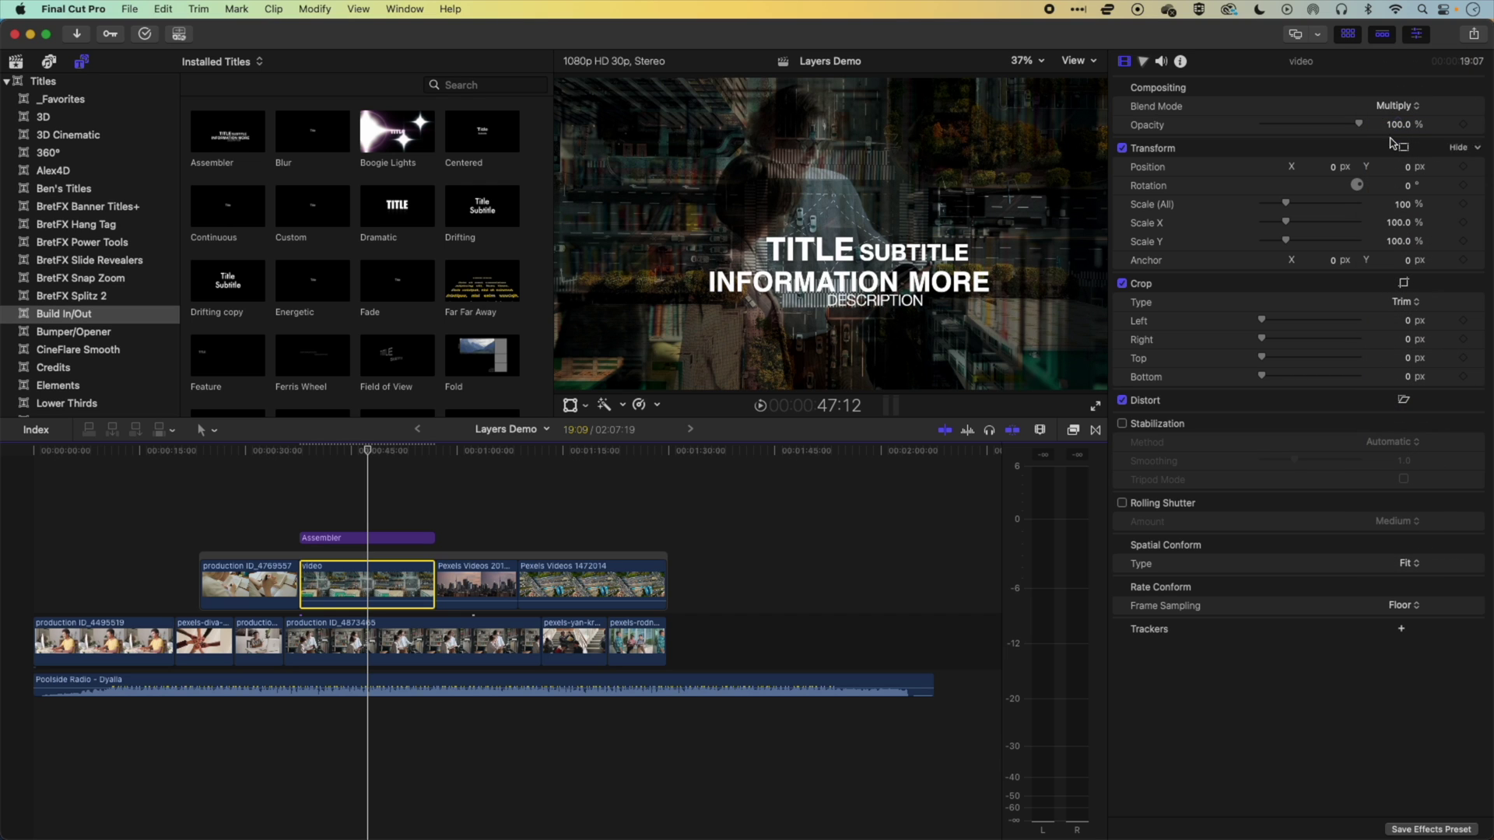
drag(371, 456, 361, 456)
- Compare Lighten, Screen and Overlay blends, settling the video clip on Hard Light
click(1398, 106)
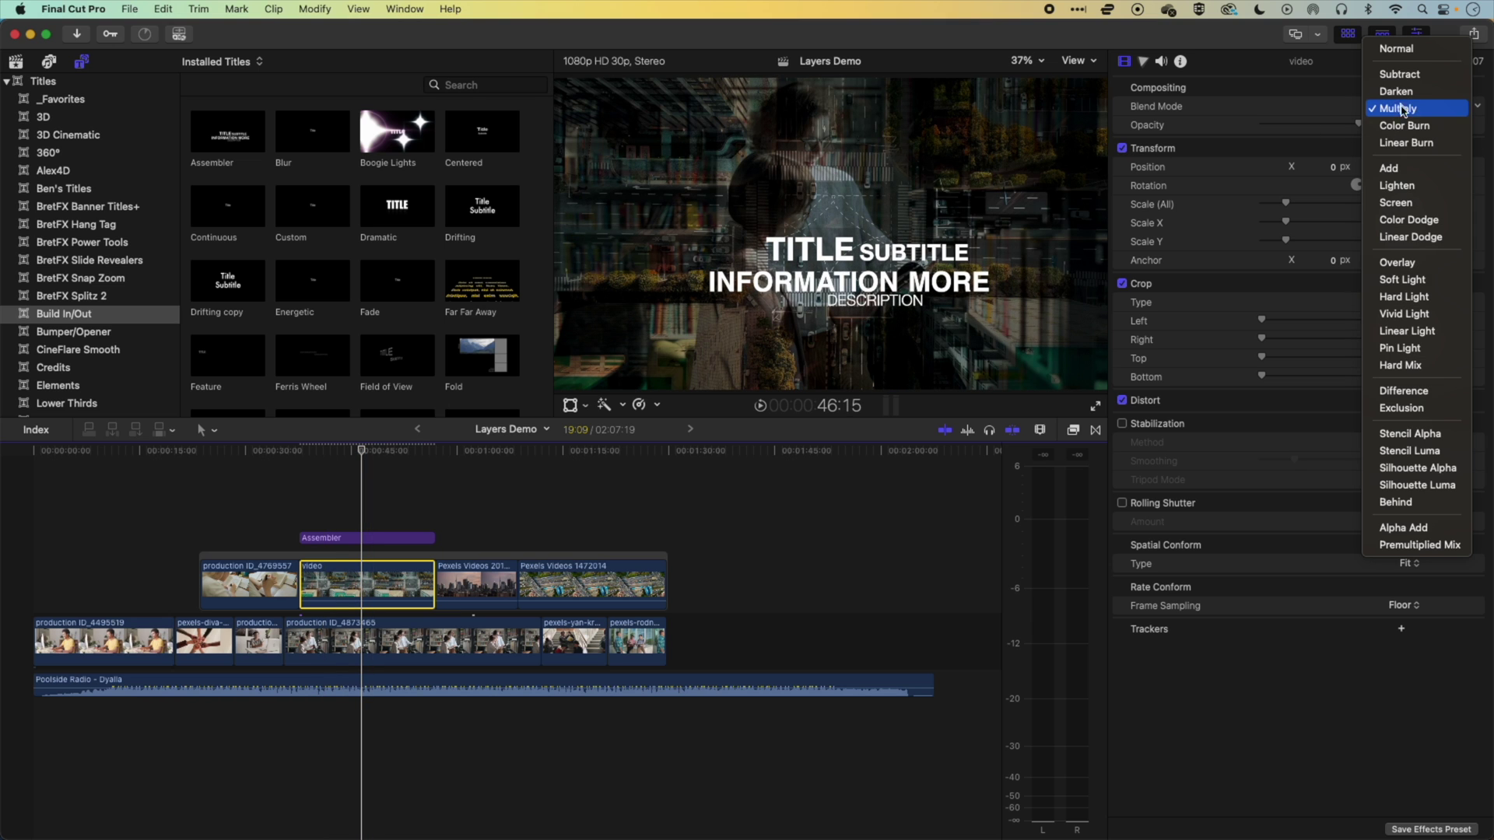
click(1401, 187)
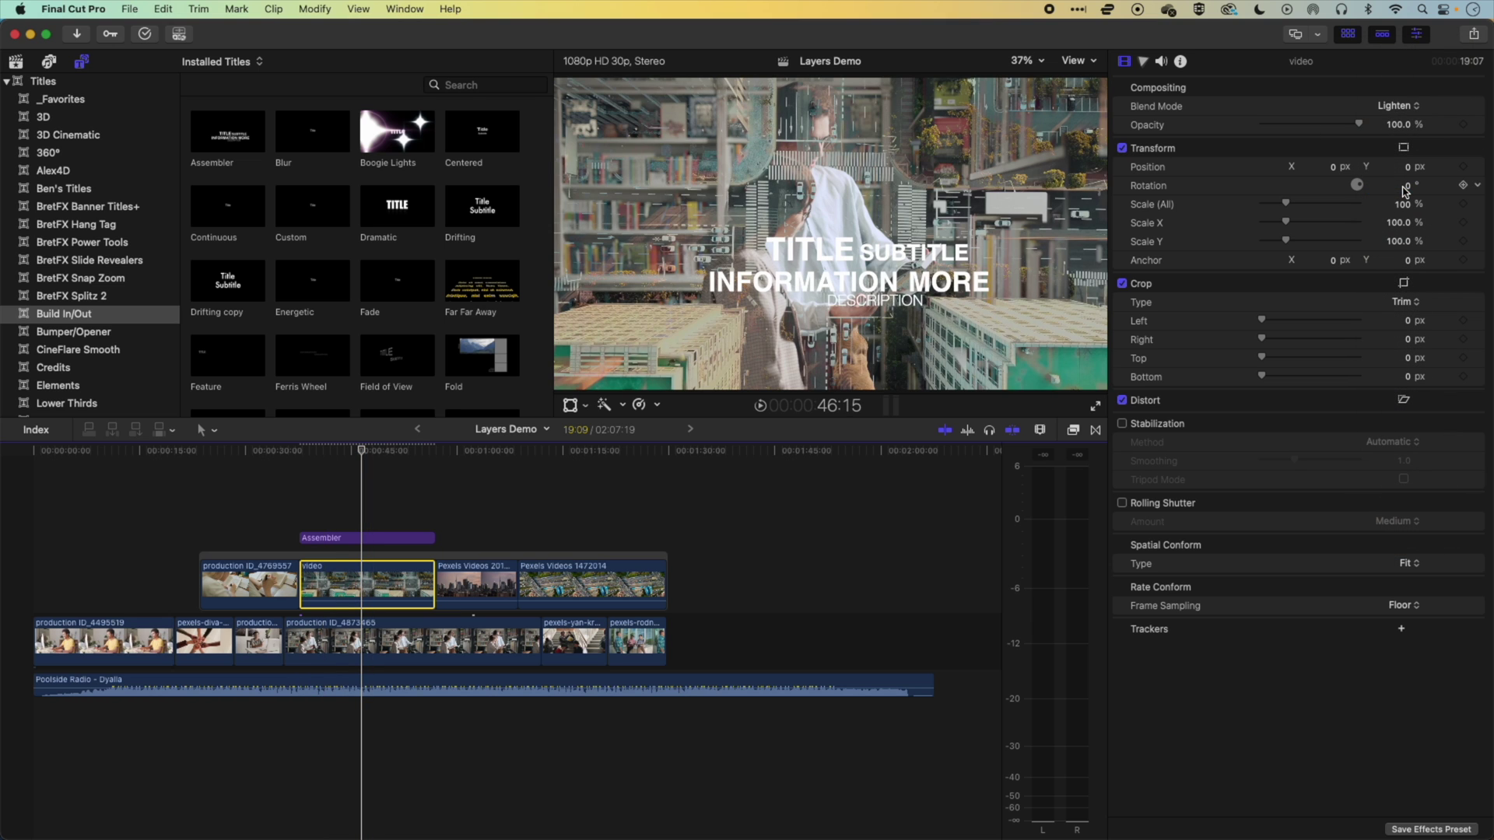
click(1404, 106)
click(1405, 125)
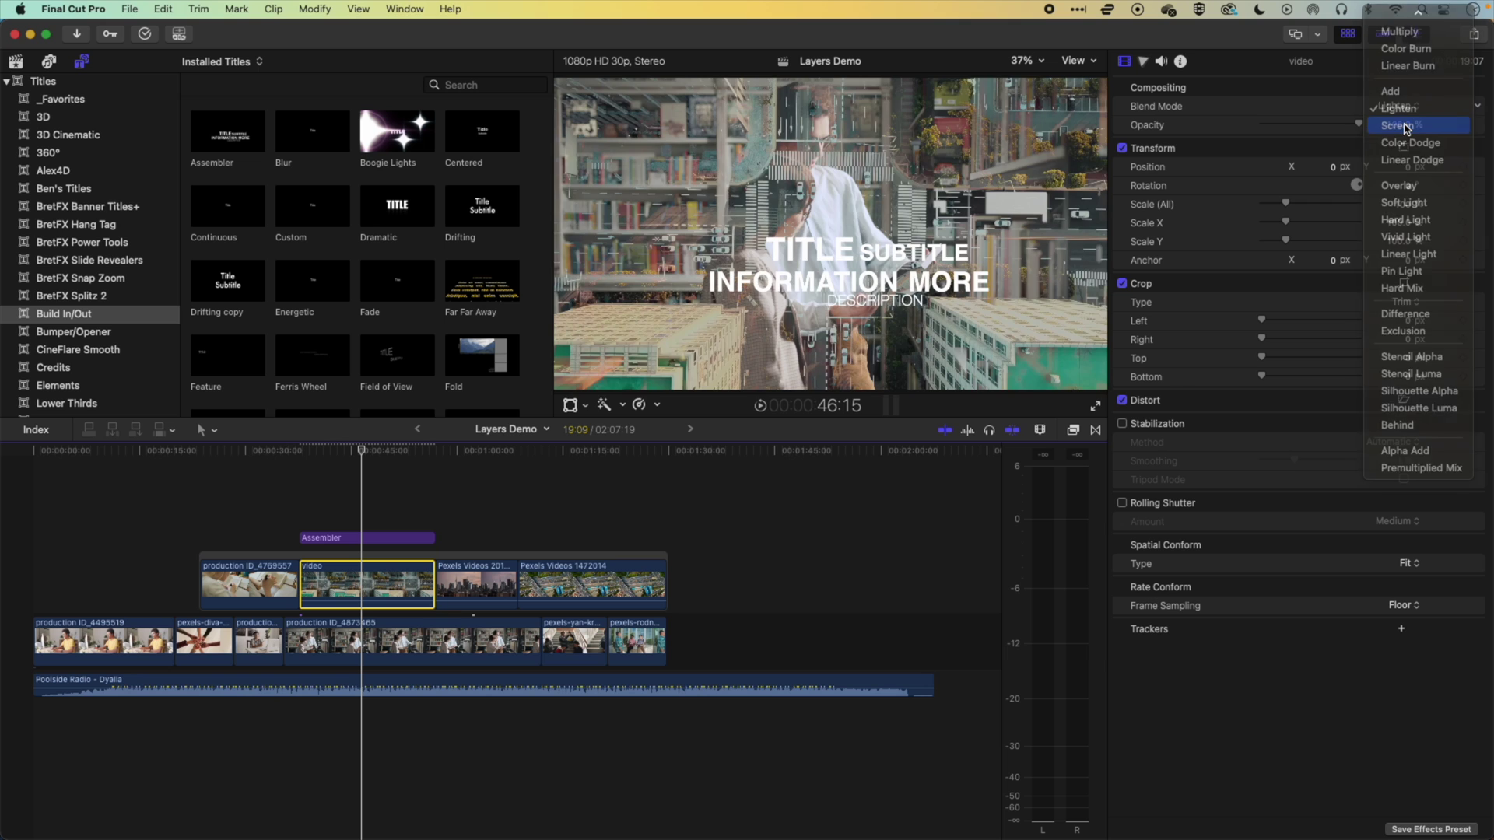
click(1398, 106)
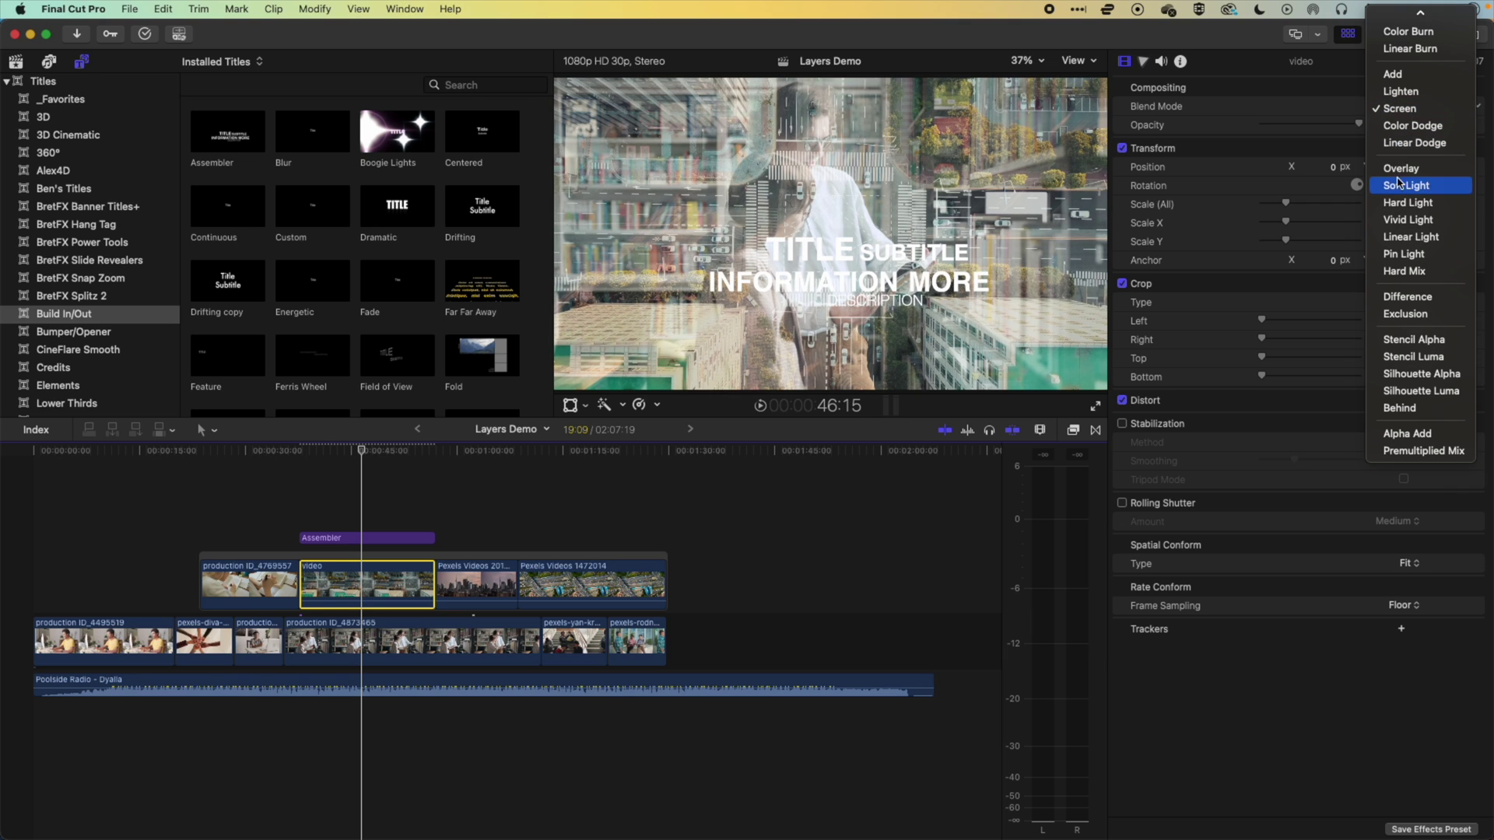
click(1398, 170)
click(1400, 106)
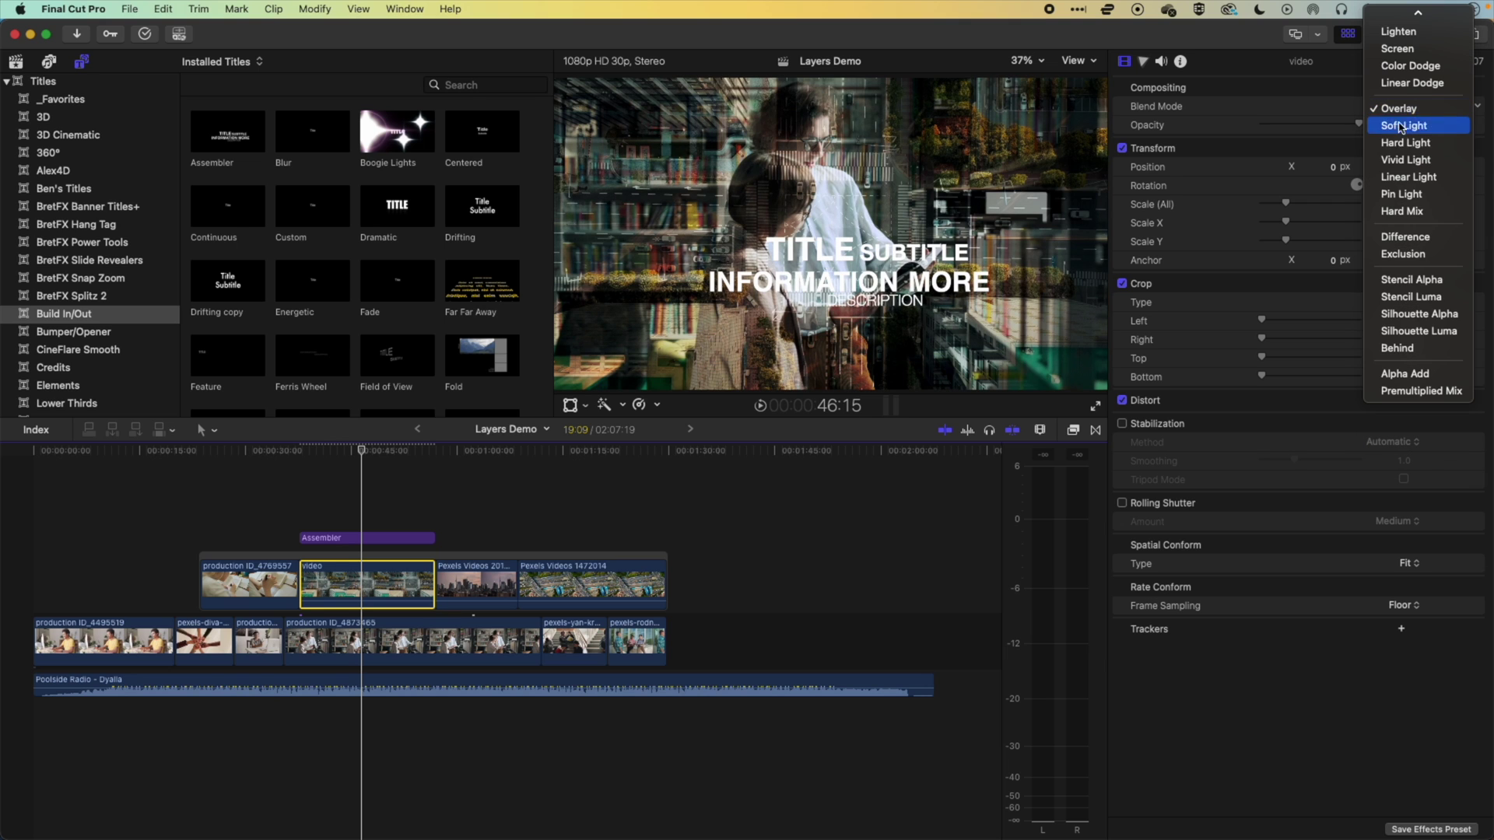
click(1400, 144)
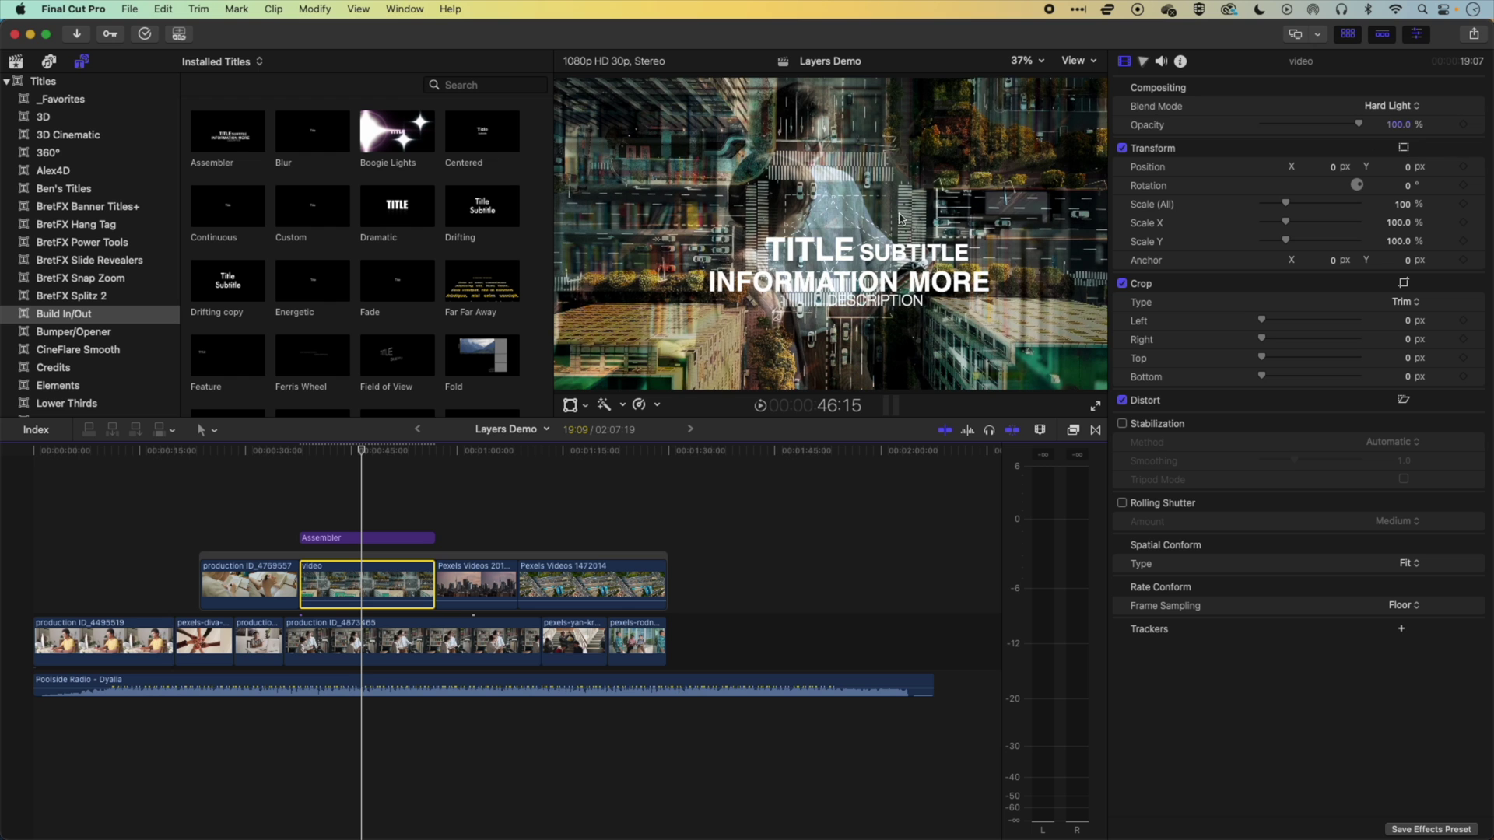
click(379, 459)
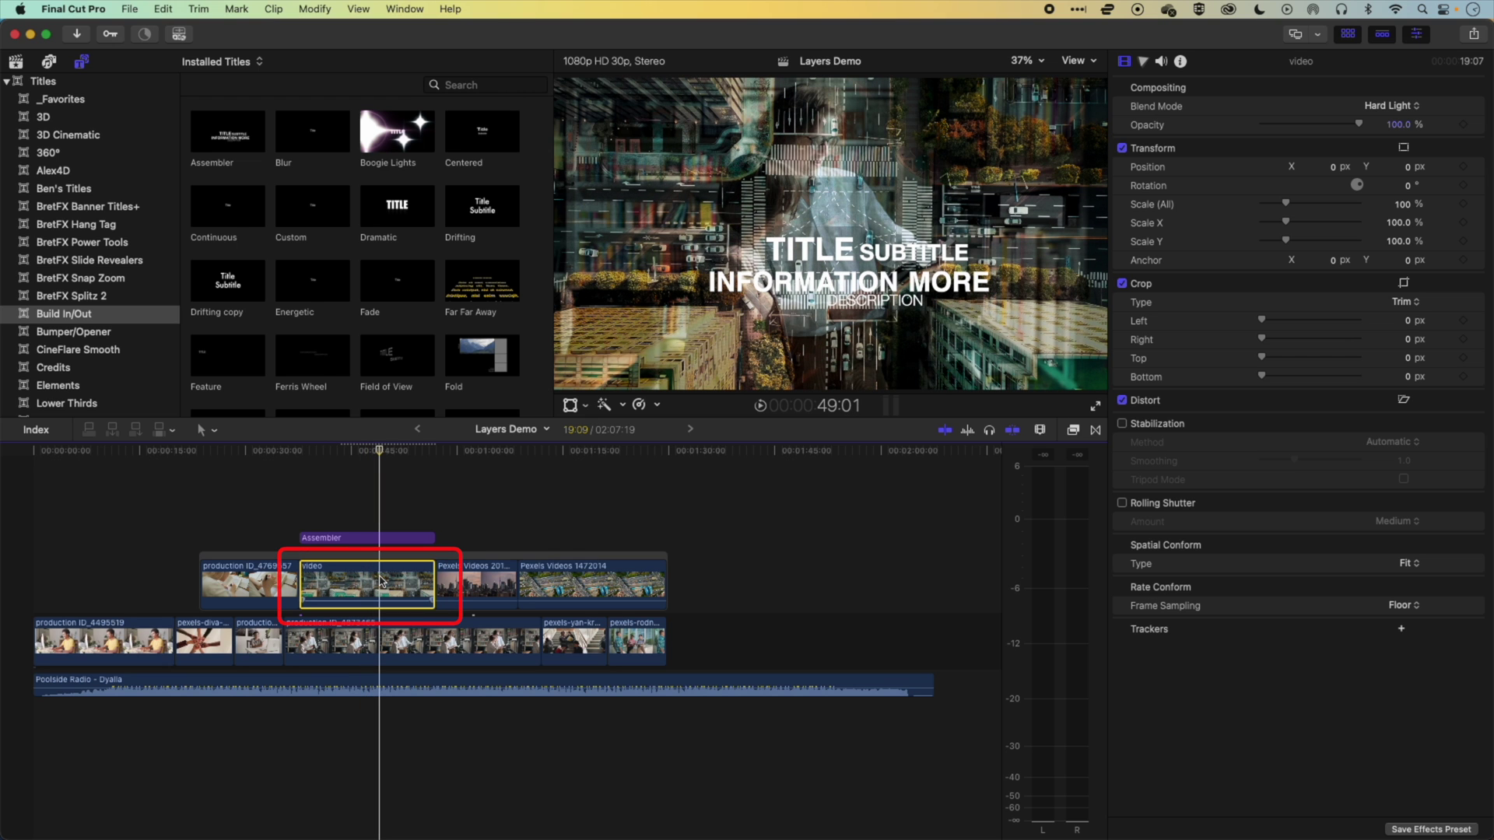
click(380, 642)
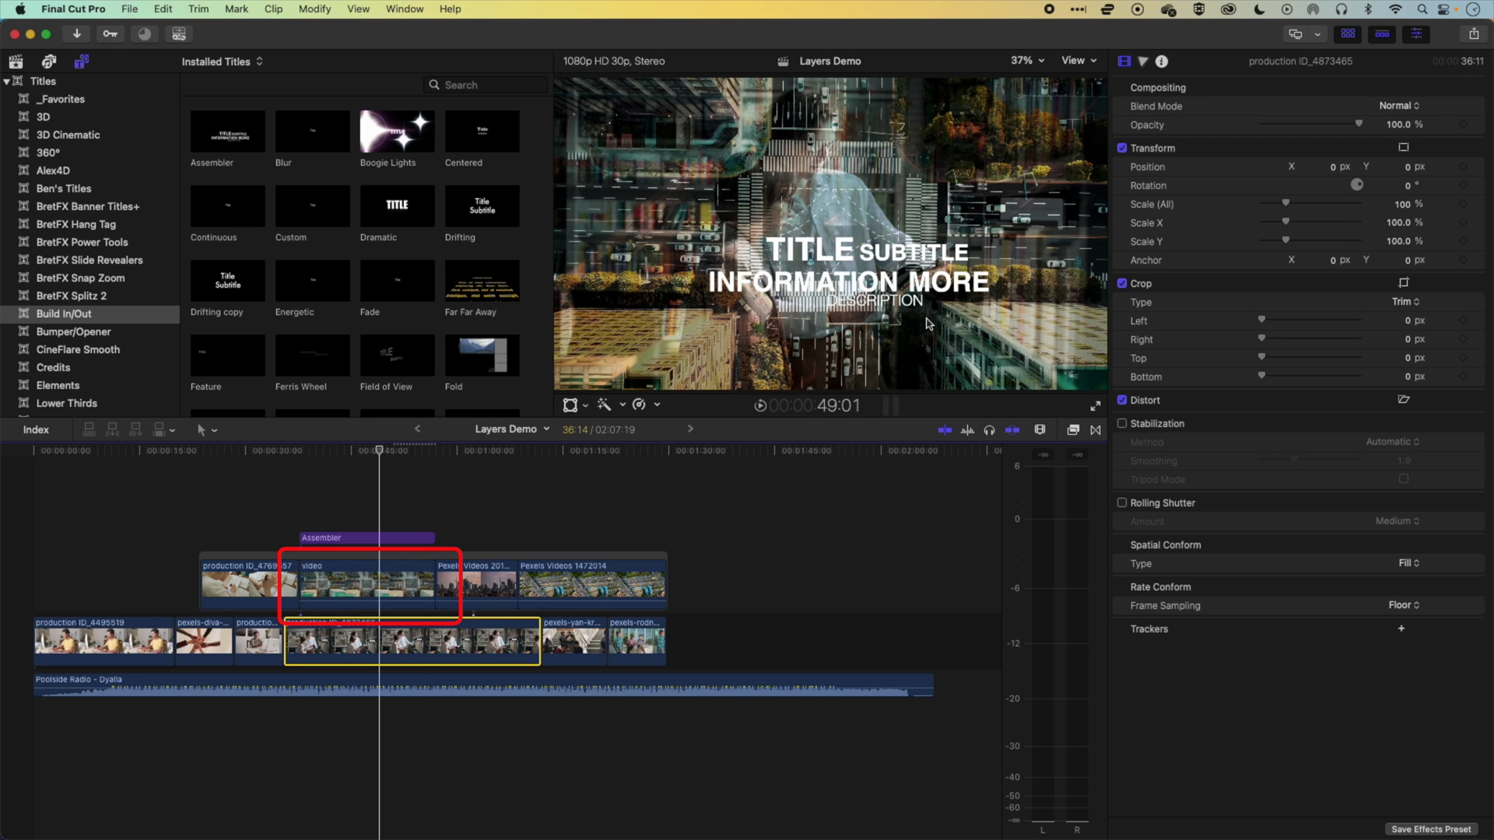
click(1417, 107)
click(1399, 151)
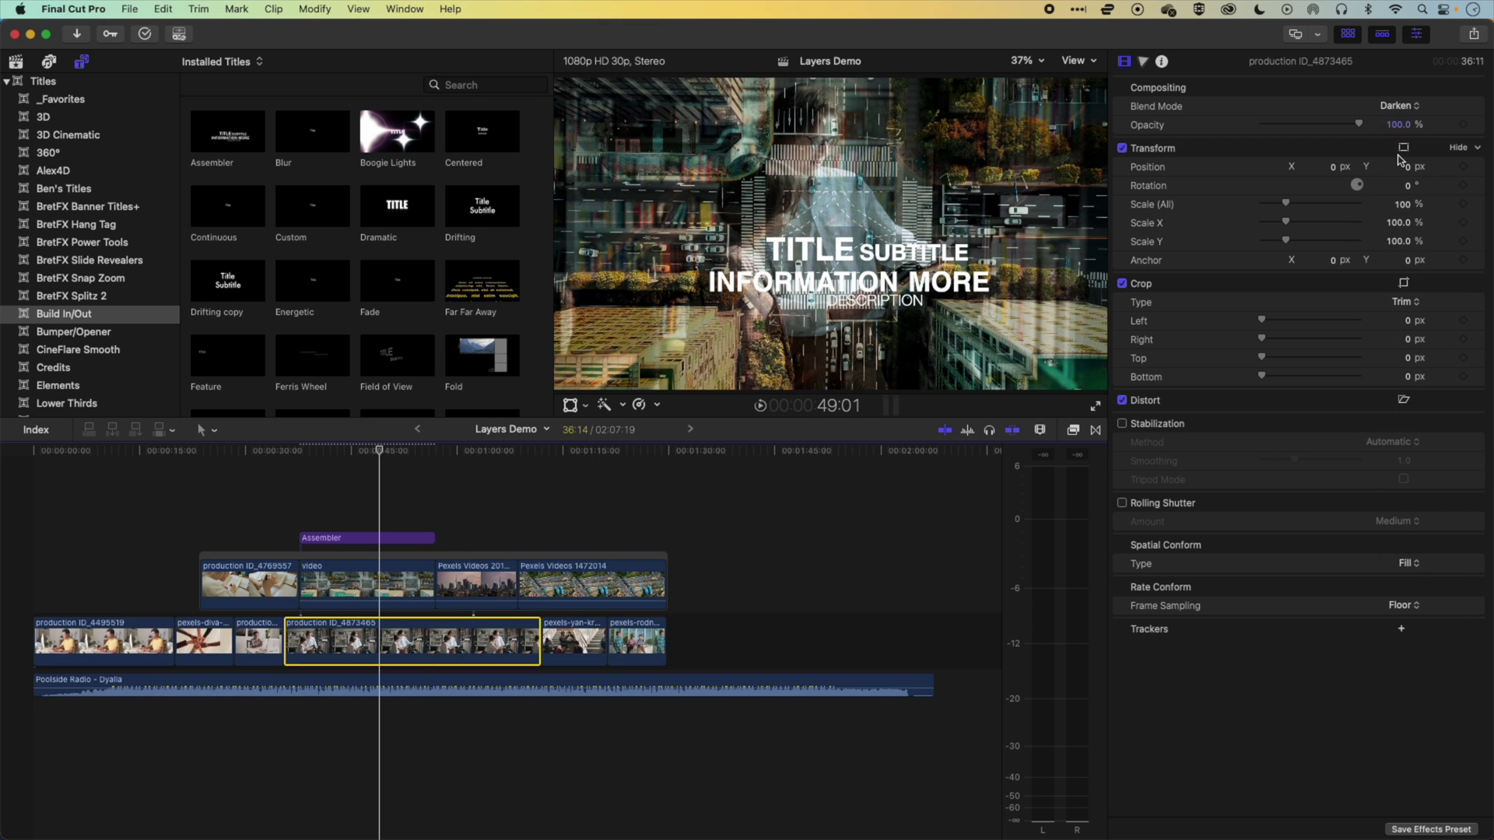
click(1399, 107)
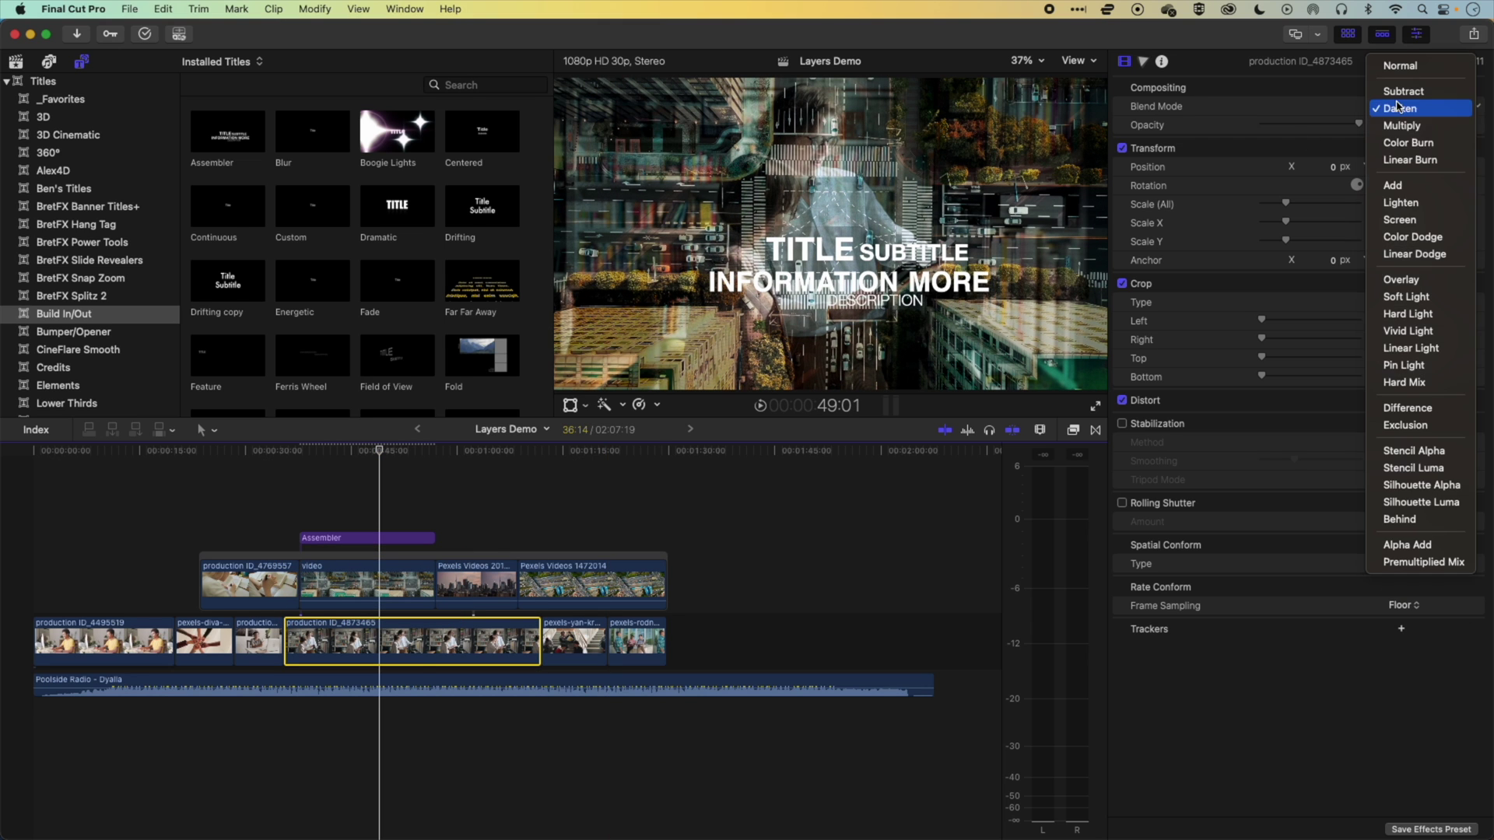
click(1398, 187)
click(1409, 110)
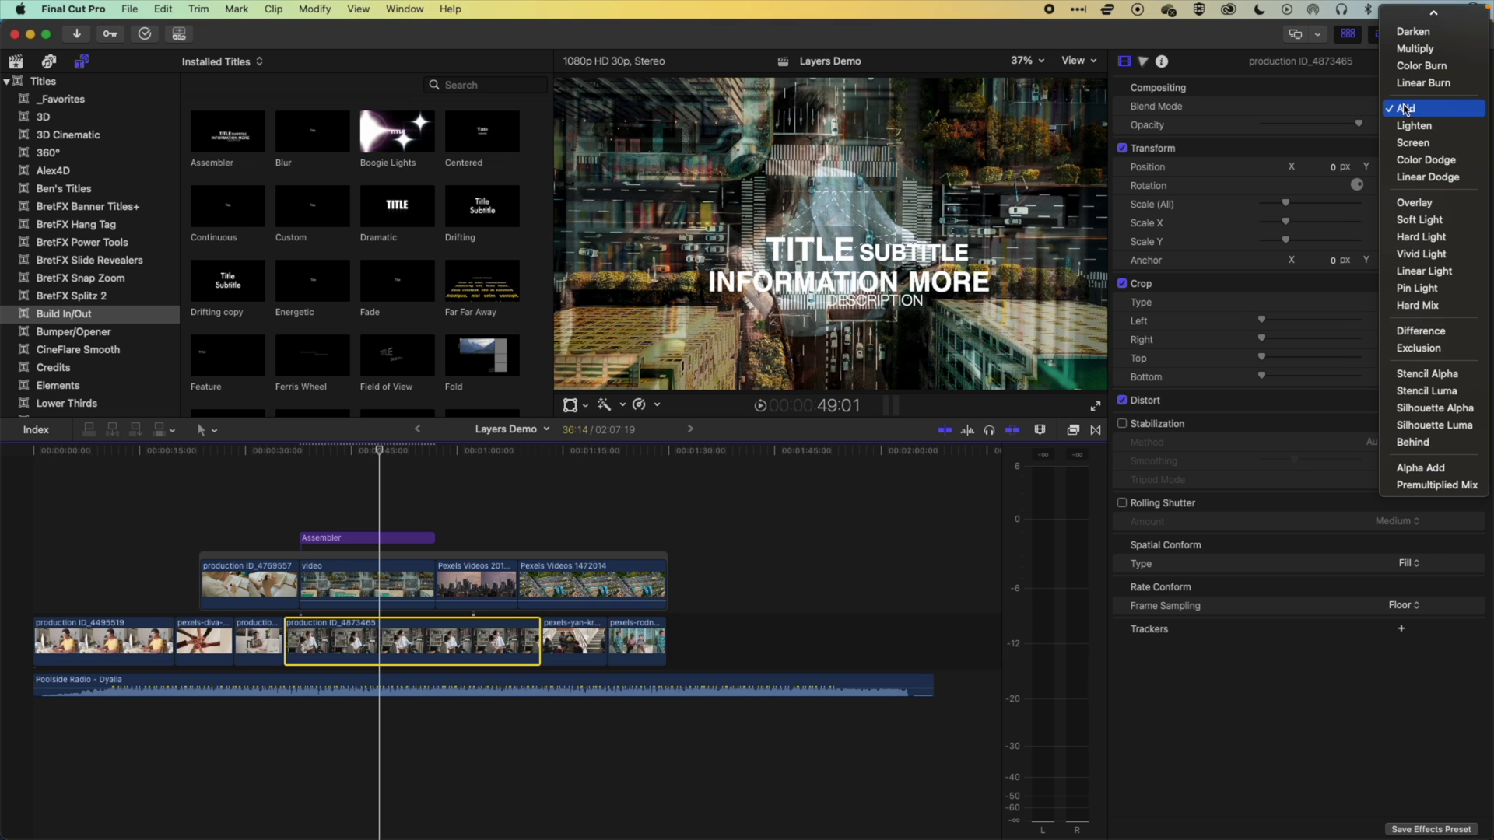
click(780, 231)
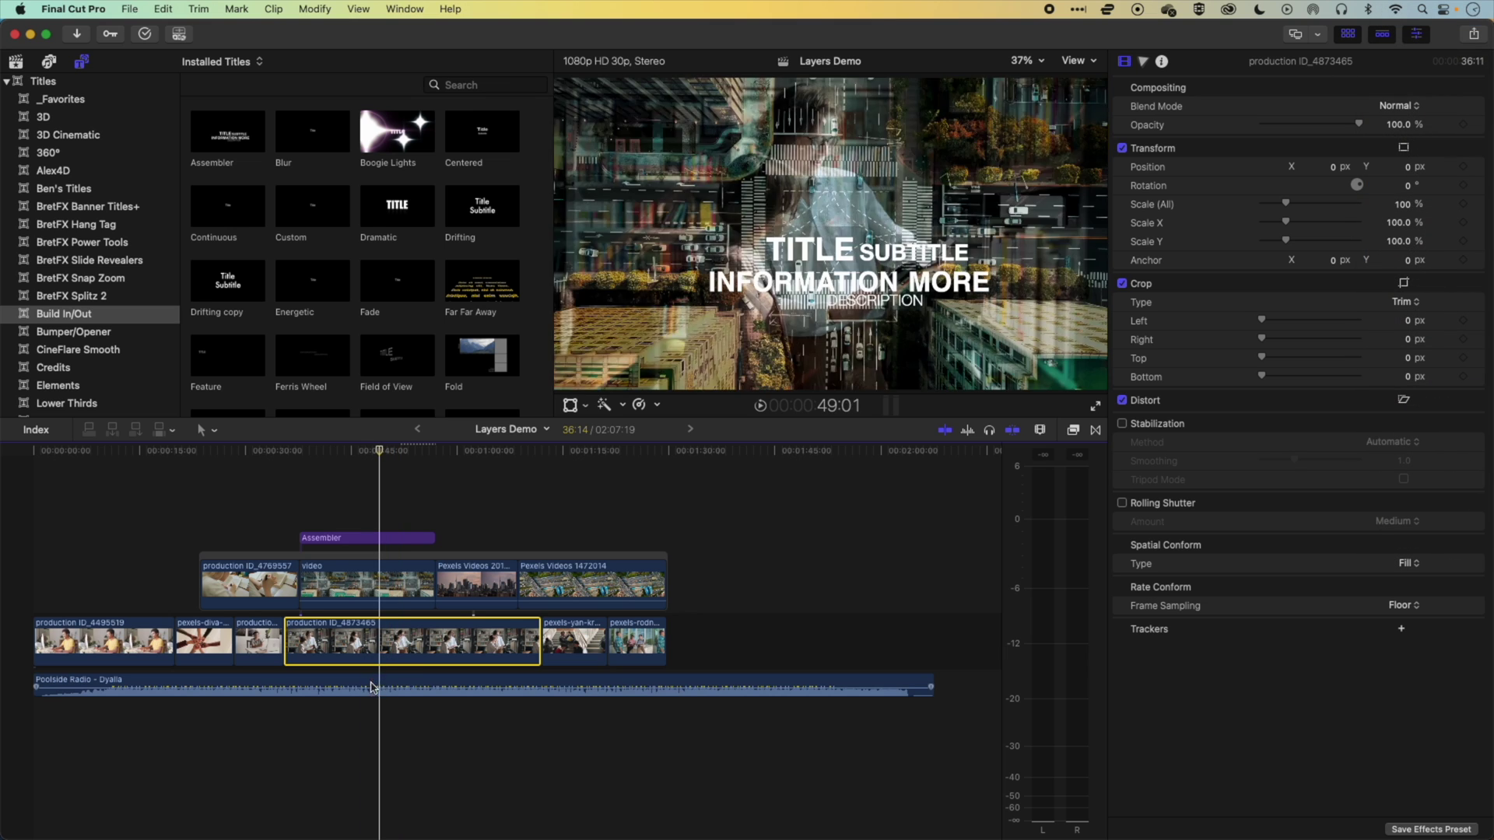
click(362, 585)
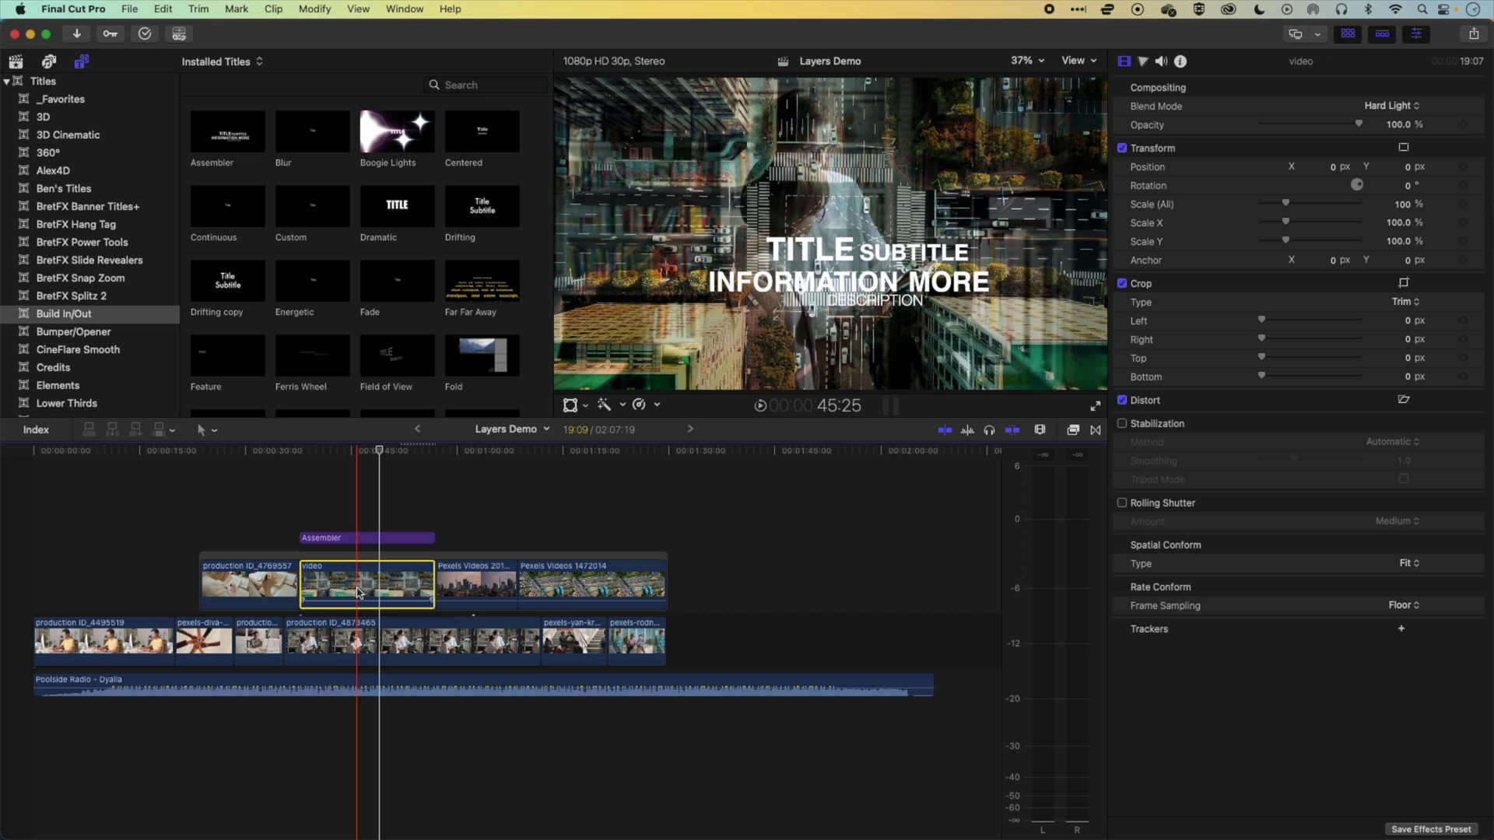
- Dim the Assembler title to 80.6% opacity and change its text face colour to pink
click(366, 540)
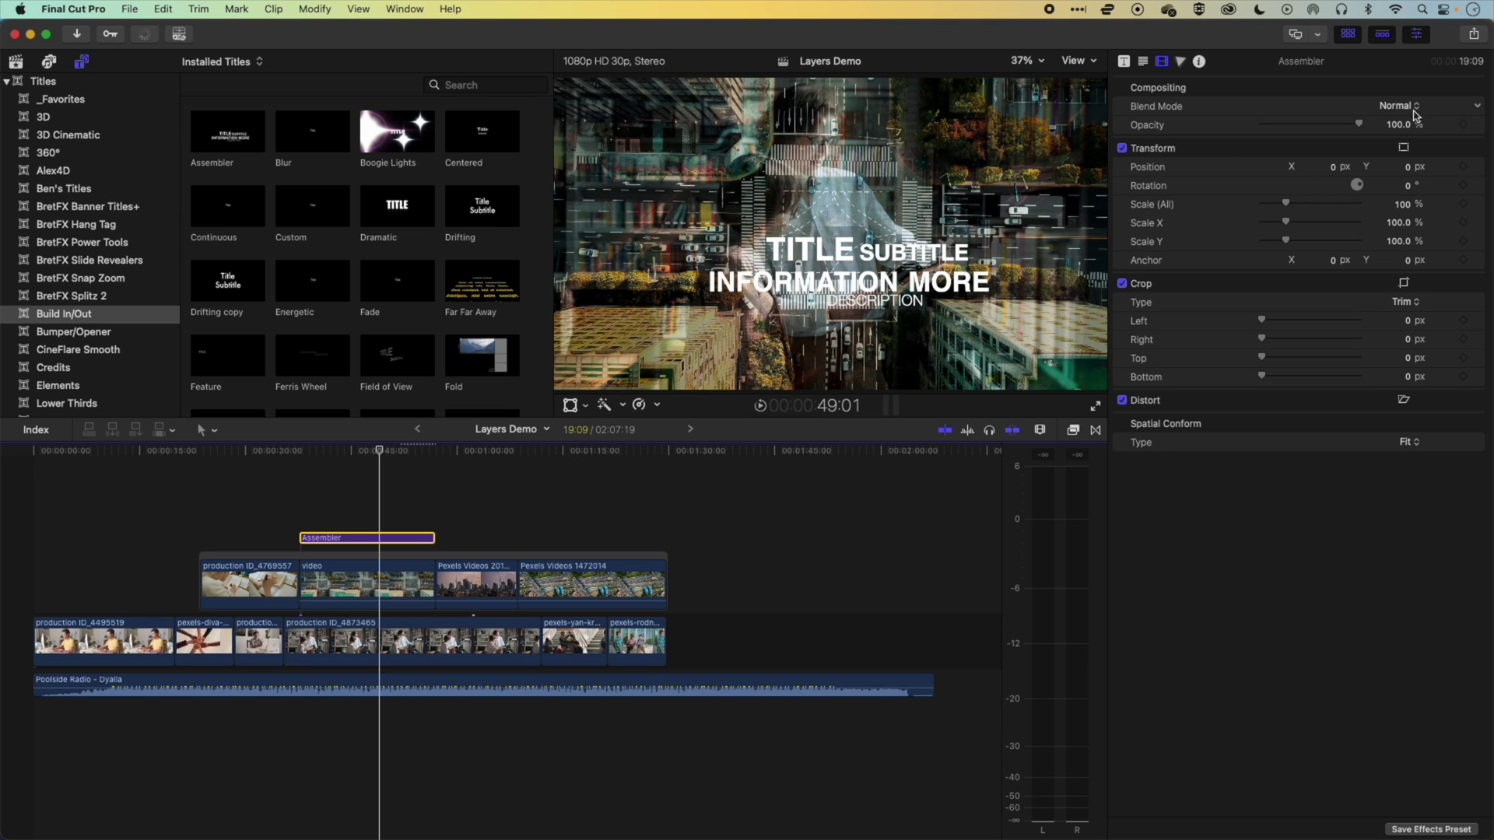
mouse_move(1361, 128)
mouse_down()
mouse_move(1304, 127)
mouse_move(1379, 128)
mouse_up()
click(1146, 62)
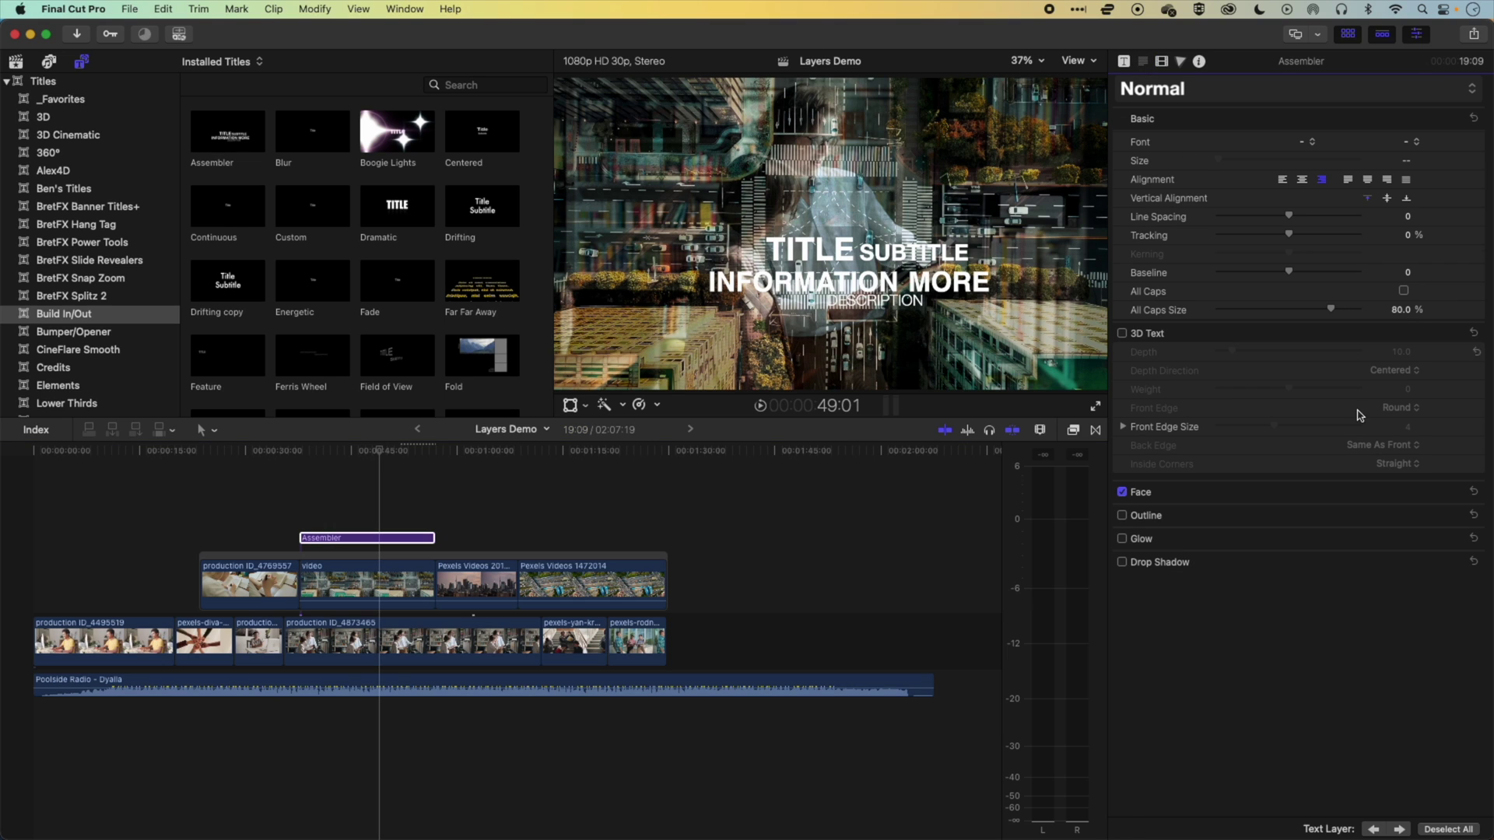
click(1456, 492)
click(1420, 535)
drag(1397, 554, 1362, 679)
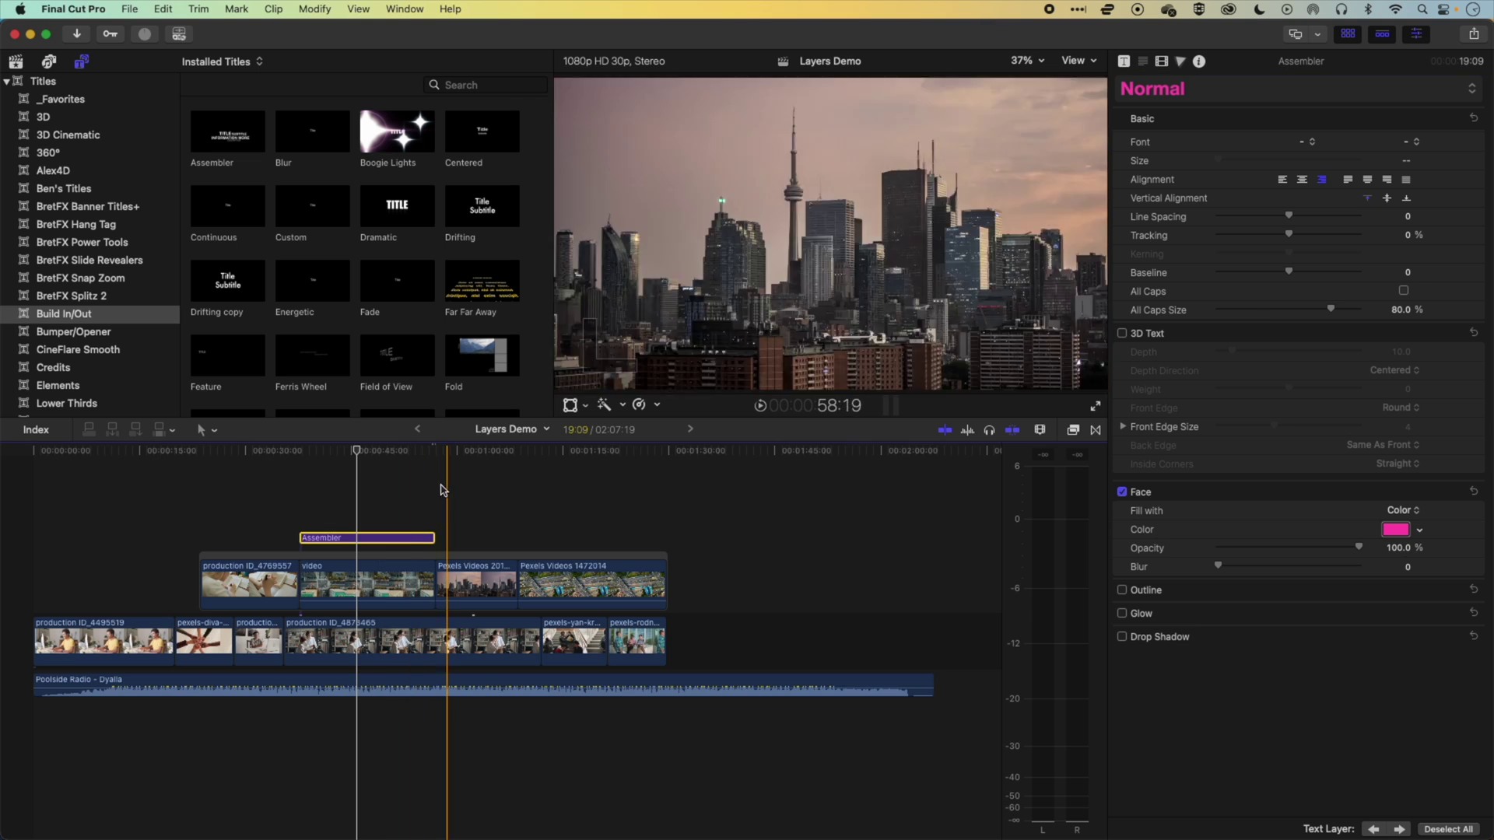
click(356, 537)
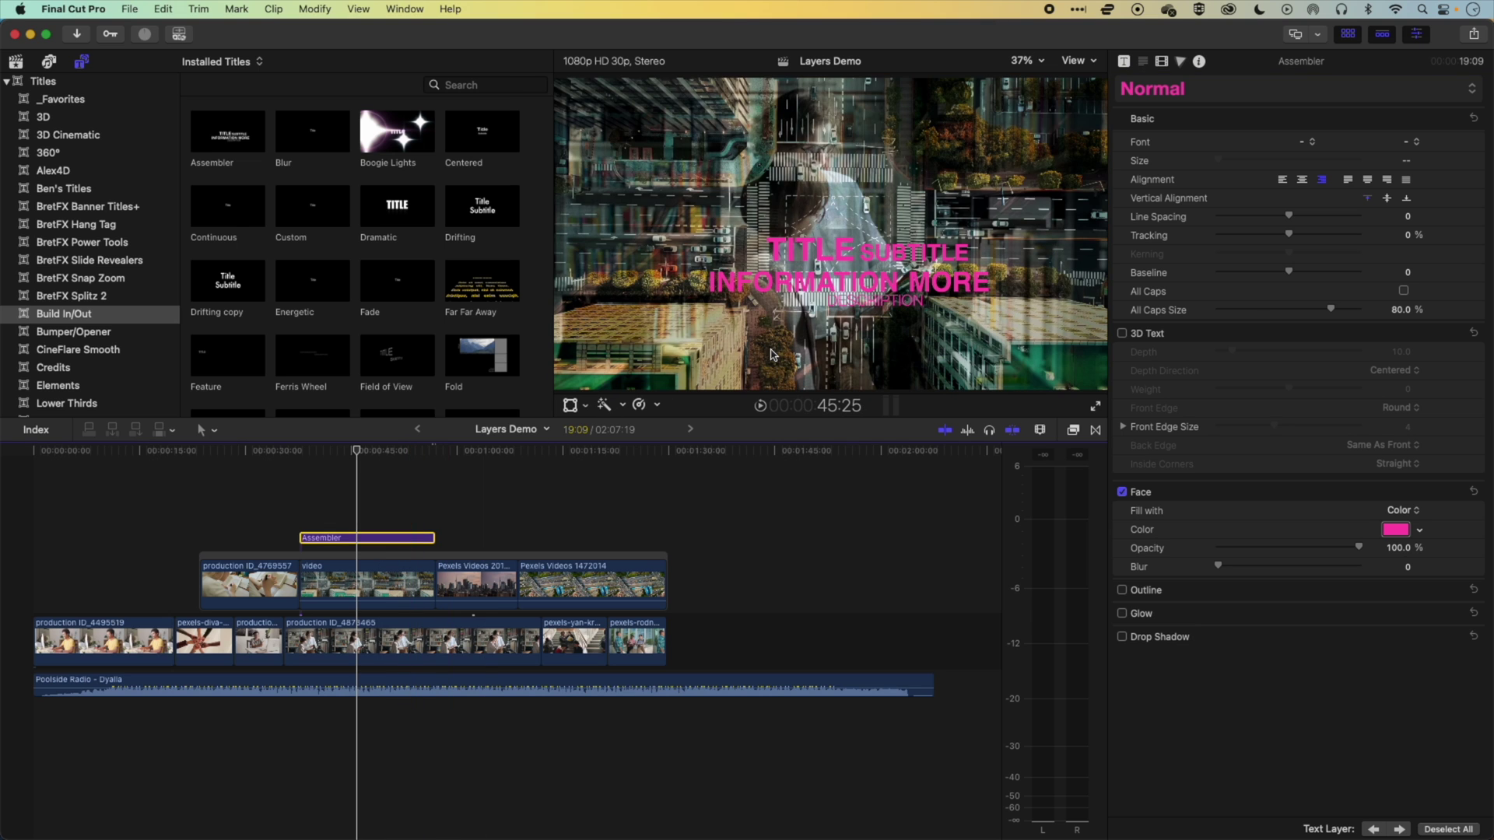
- Try Multiply, Add, Pin Light and Stencil Alpha blends on the title, scrubbing to preview
click(1162, 61)
click(1395, 106)
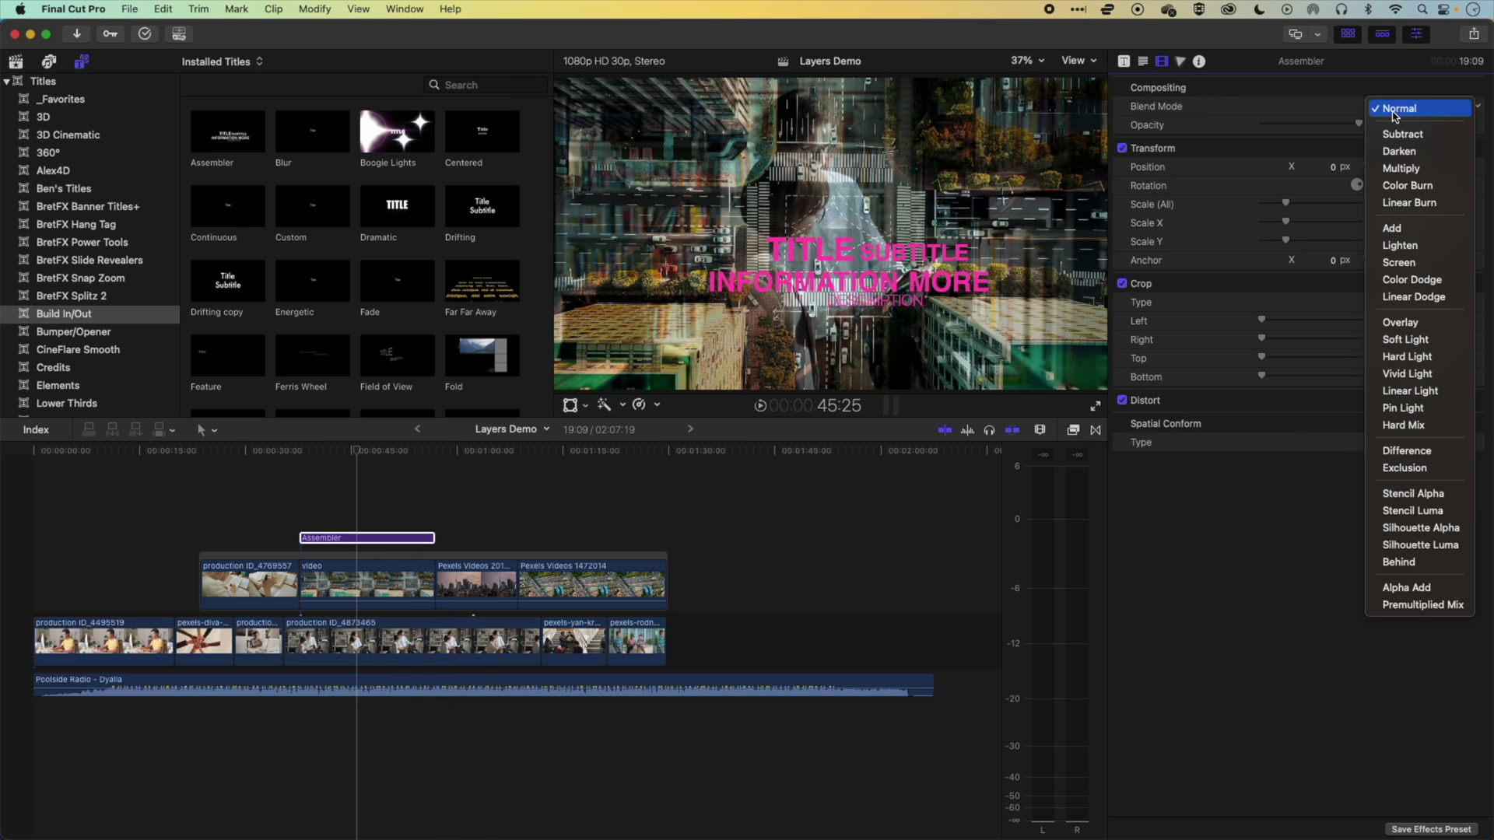
click(1392, 168)
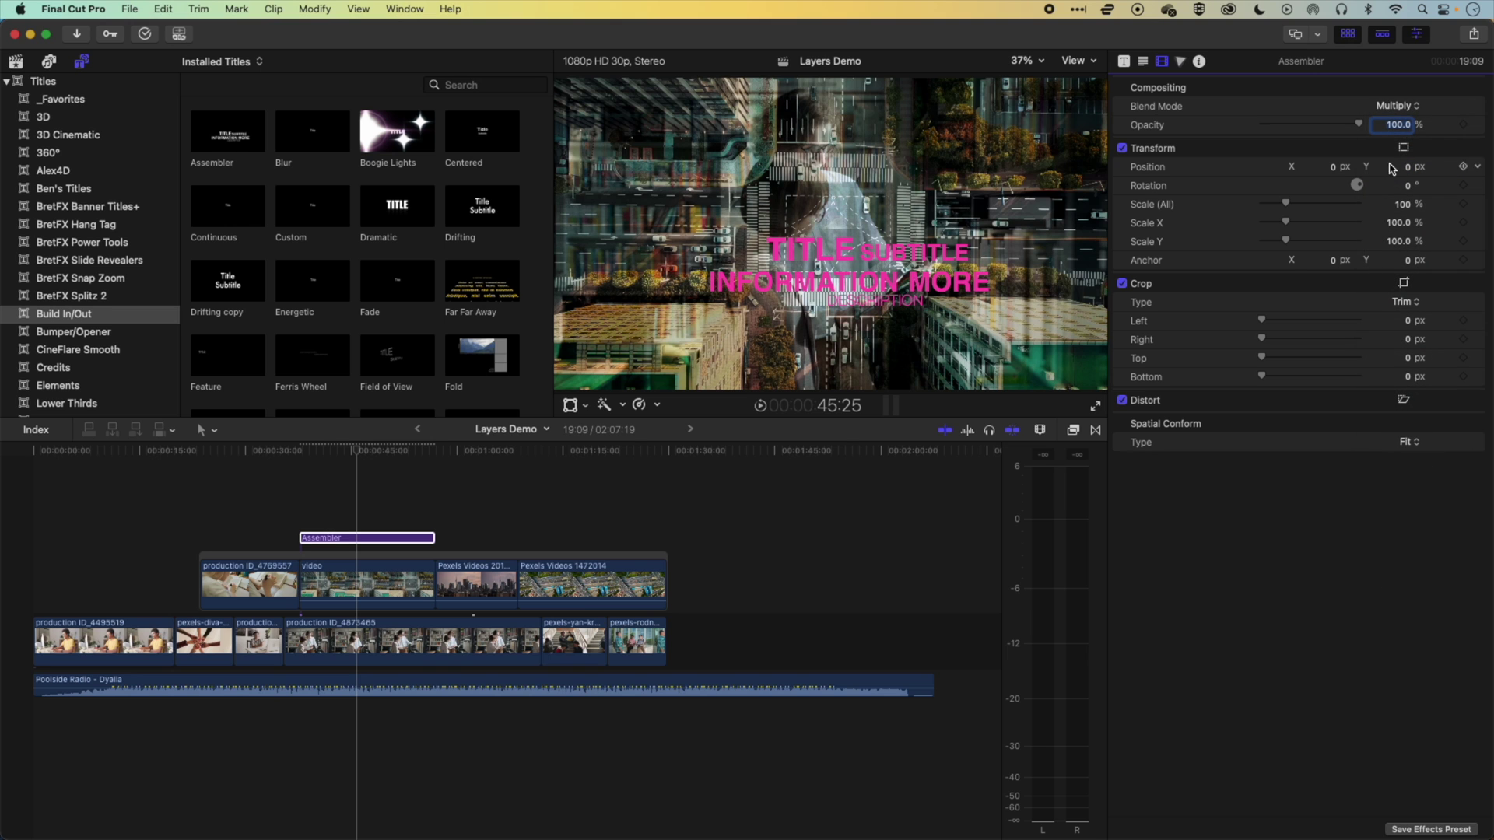
click(1393, 107)
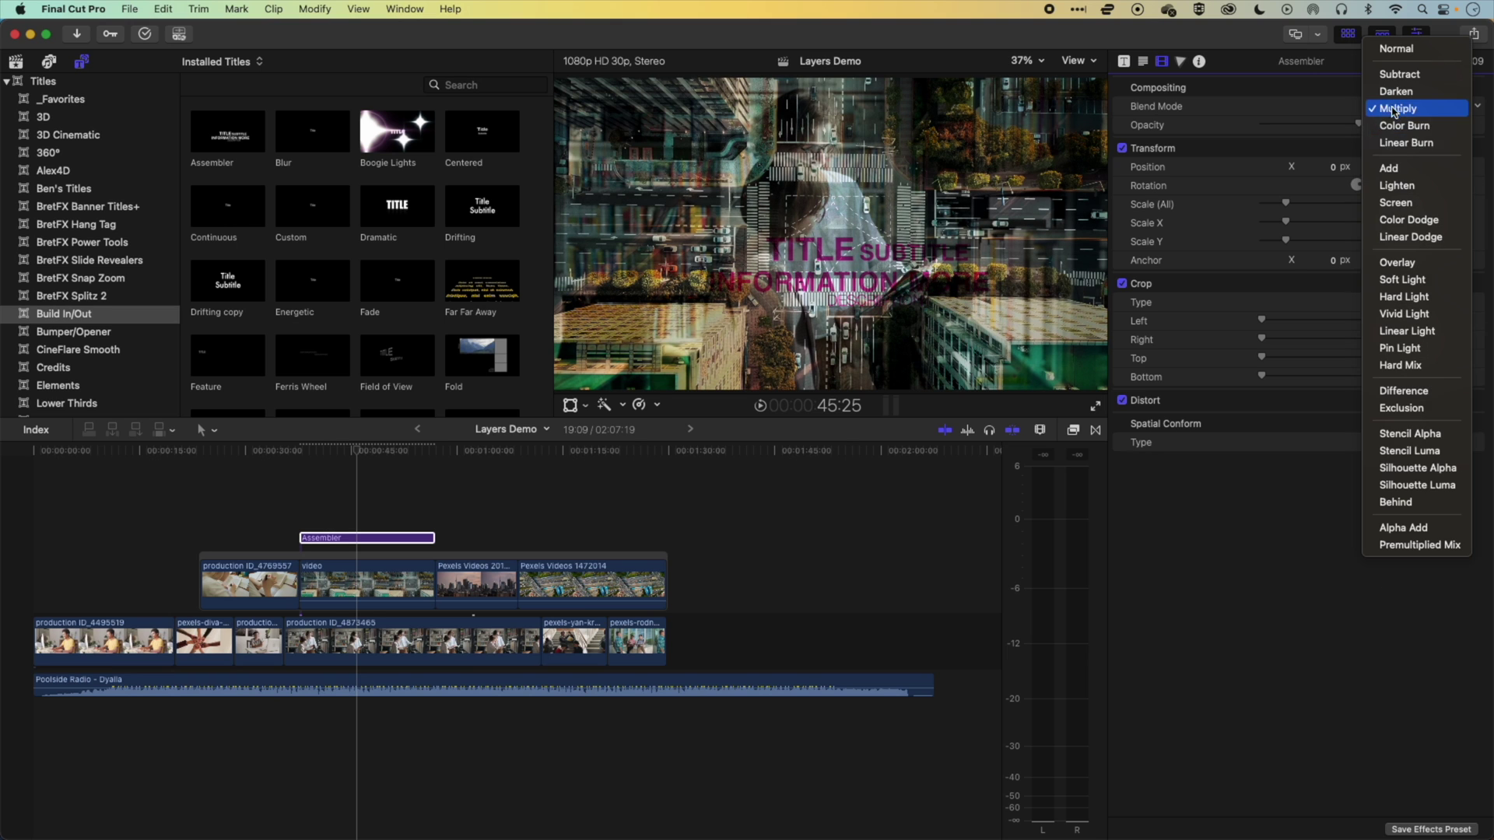
click(1393, 171)
click(1396, 105)
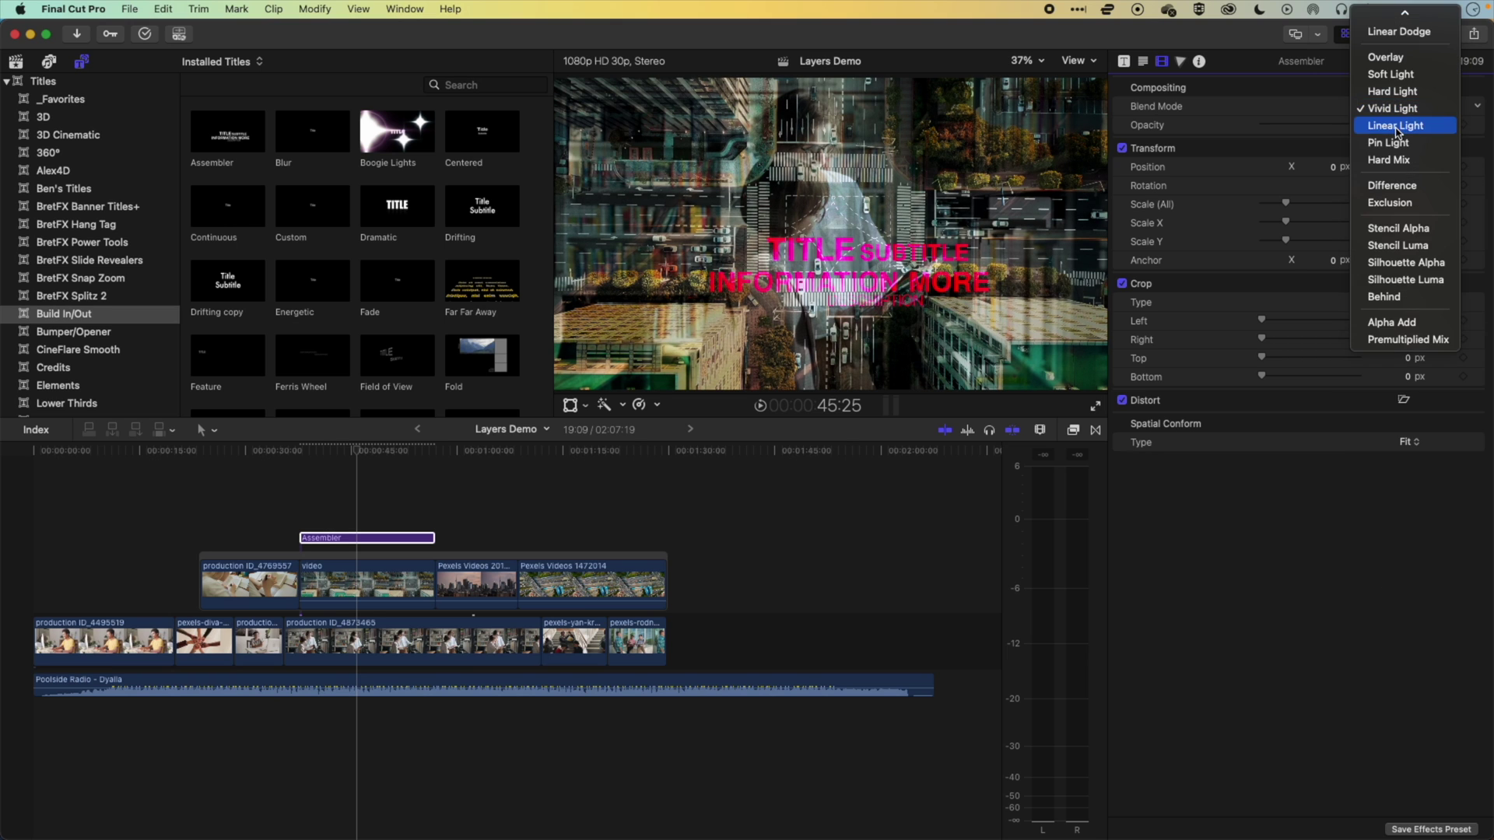
click(1390, 146)
click(1391, 104)
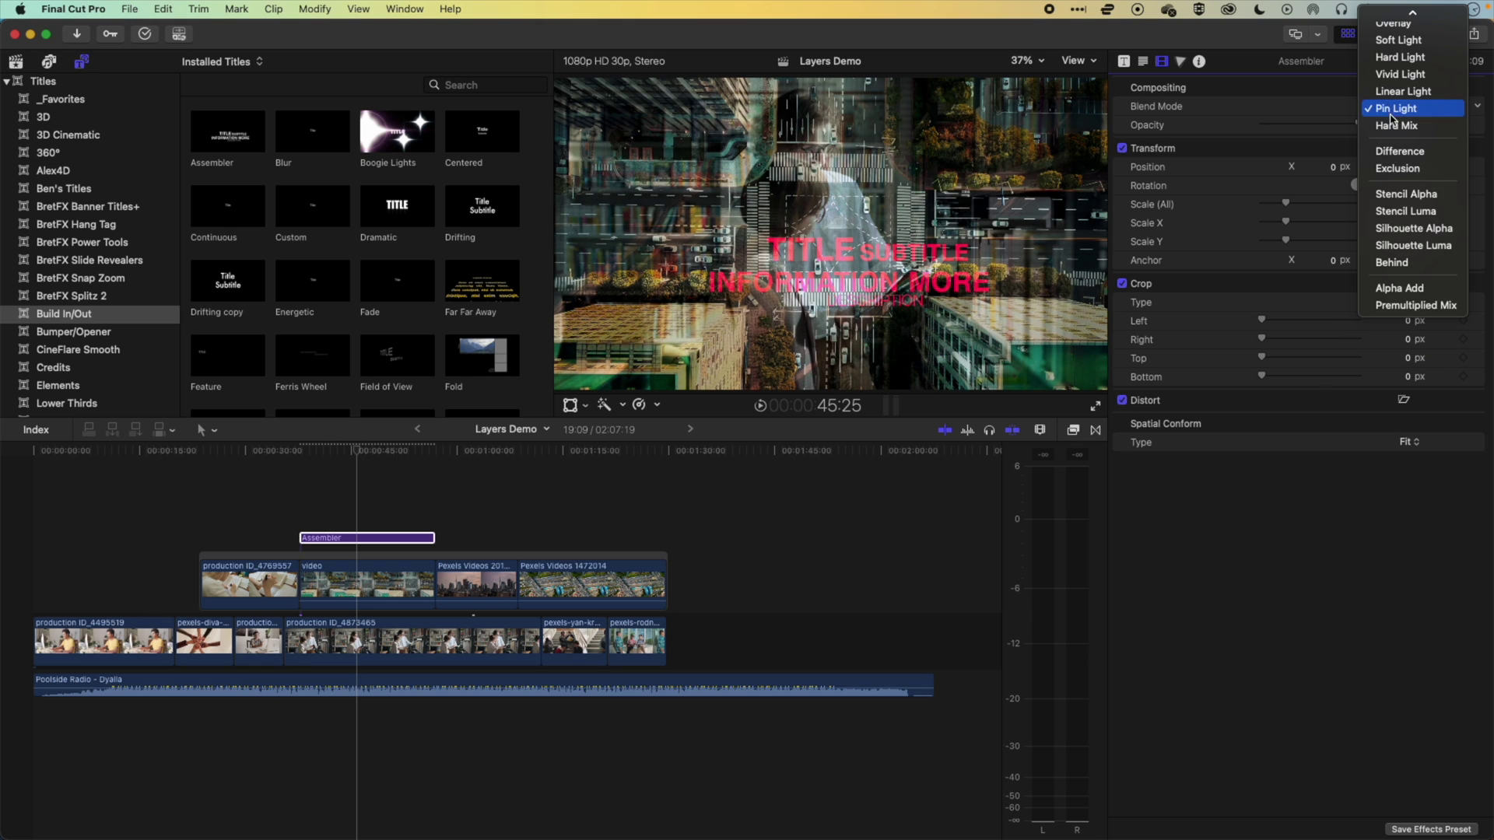
click(1406, 193)
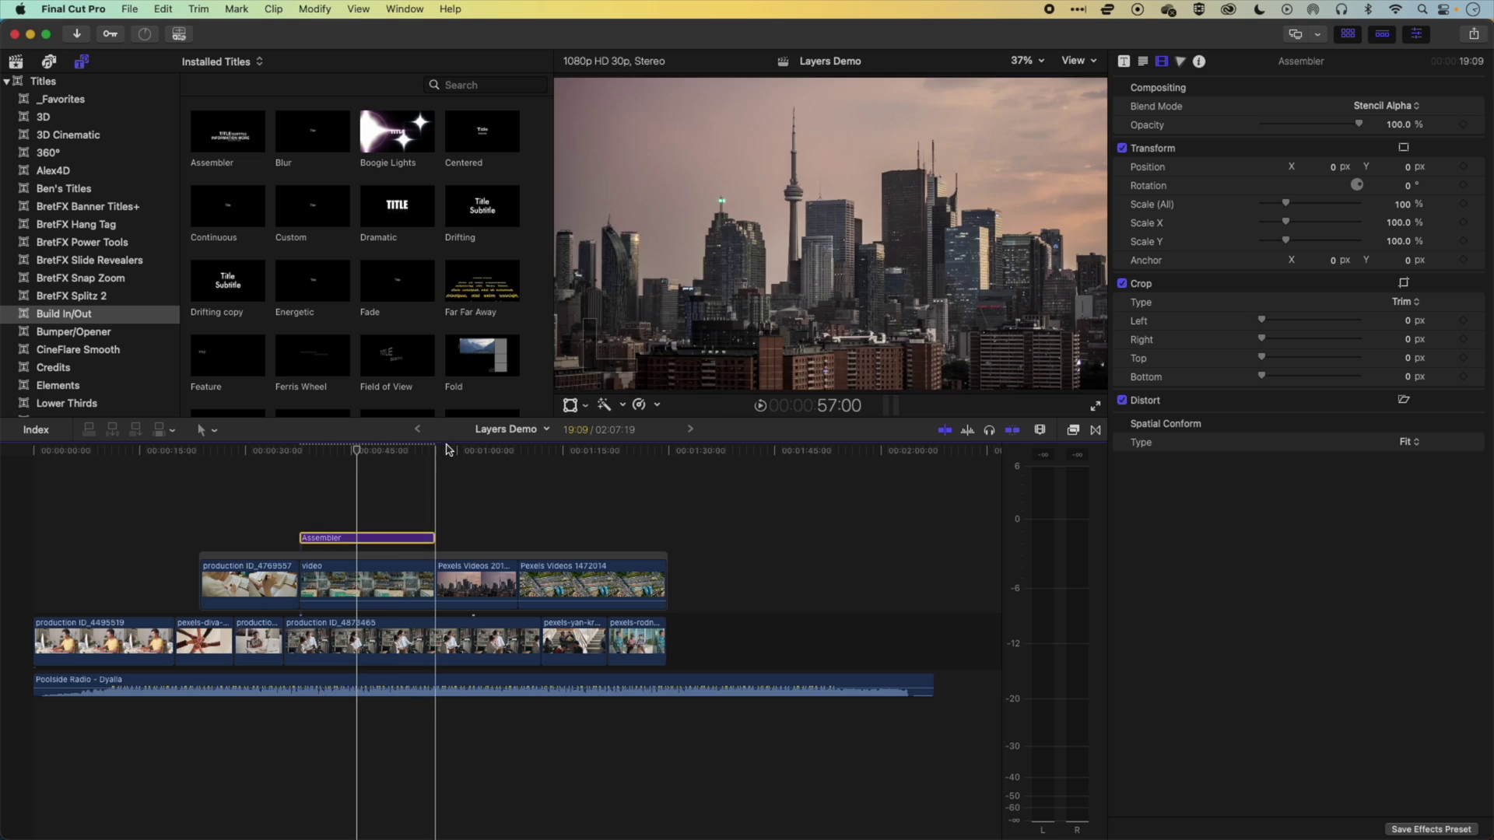
click(345, 452)
mouse_move(345, 455)
mouse_down()
mouse_move(414, 461)
mouse_move(333, 459)
mouse_move(370, 459)
mouse_up()
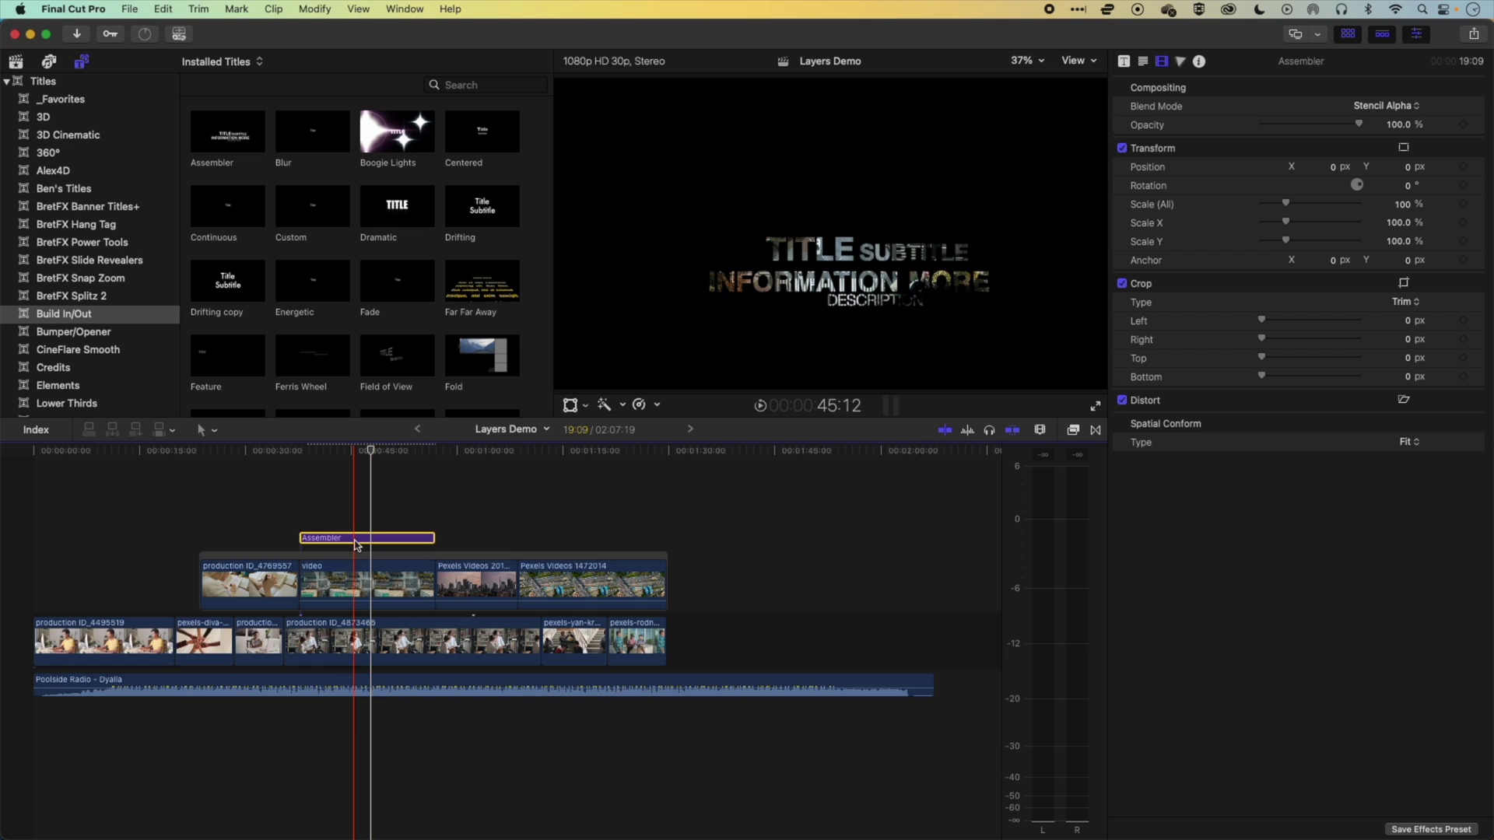
- Compare Stencil Luma and Silhouette Alpha, return the title to Normal, and select the video clip
click(1383, 105)
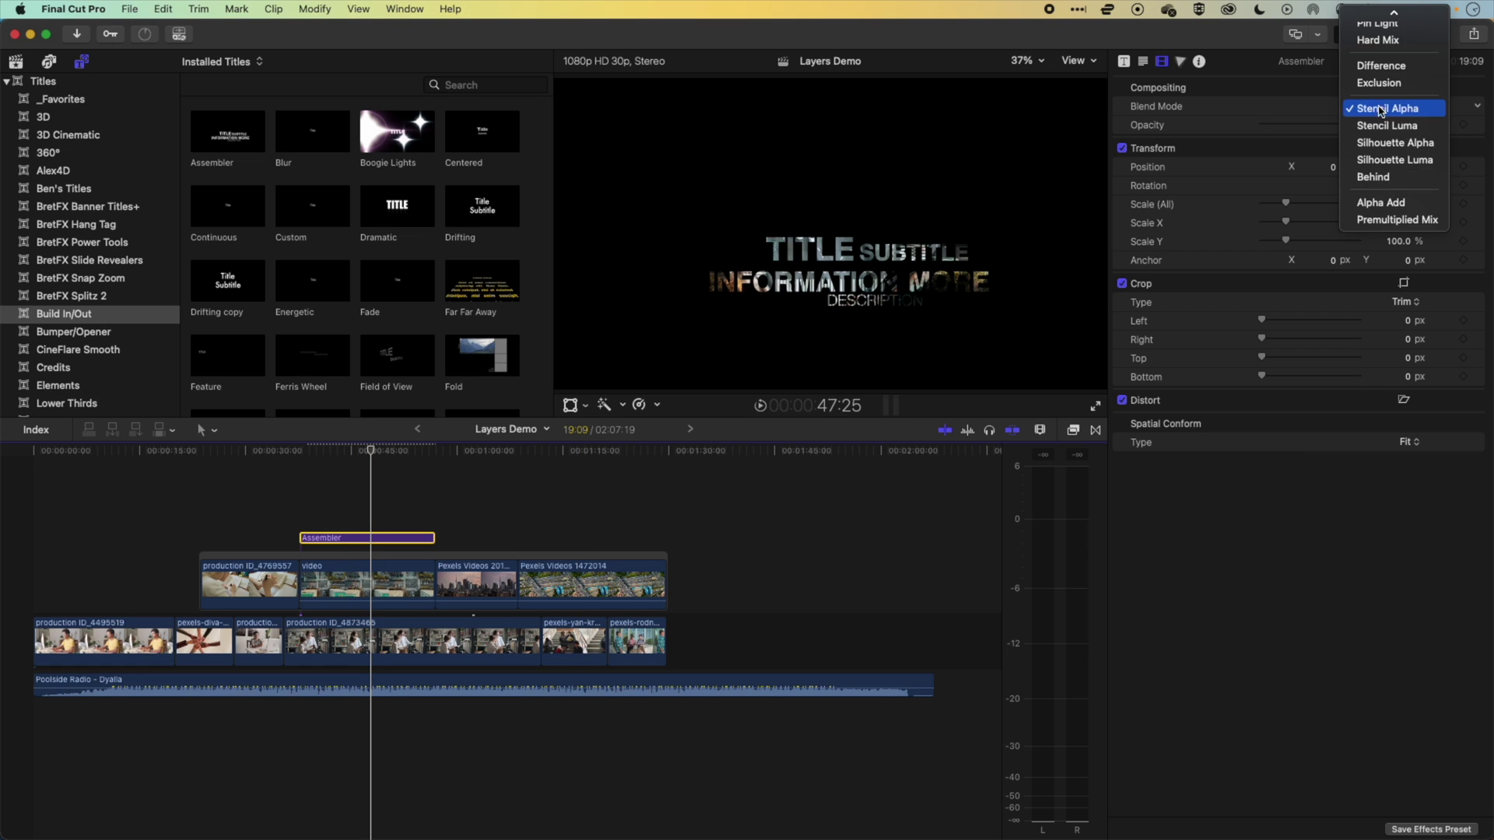
click(1380, 123)
click(1384, 106)
click(1382, 125)
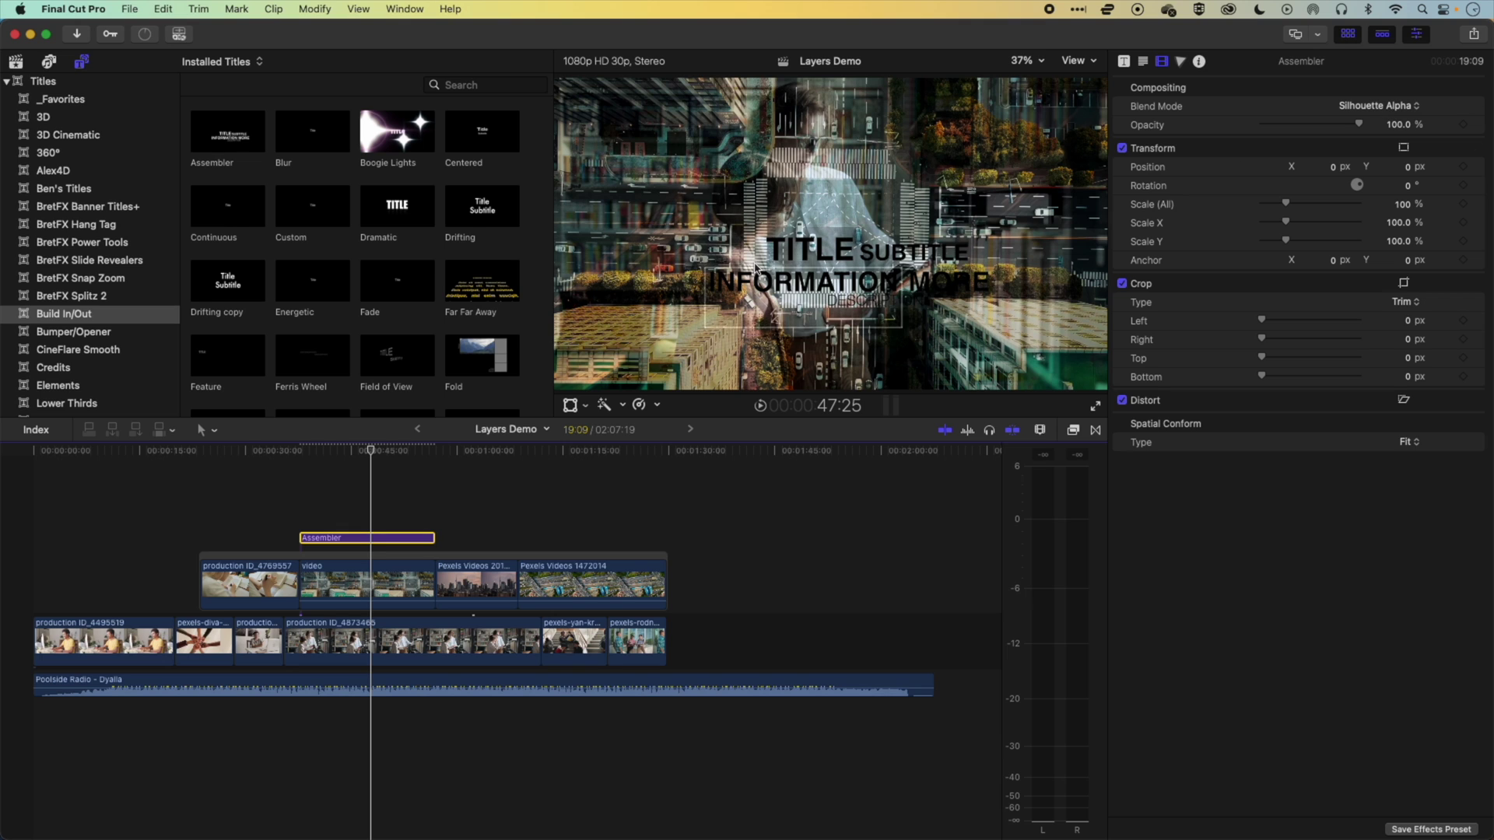
click(1397, 109)
click(1373, 74)
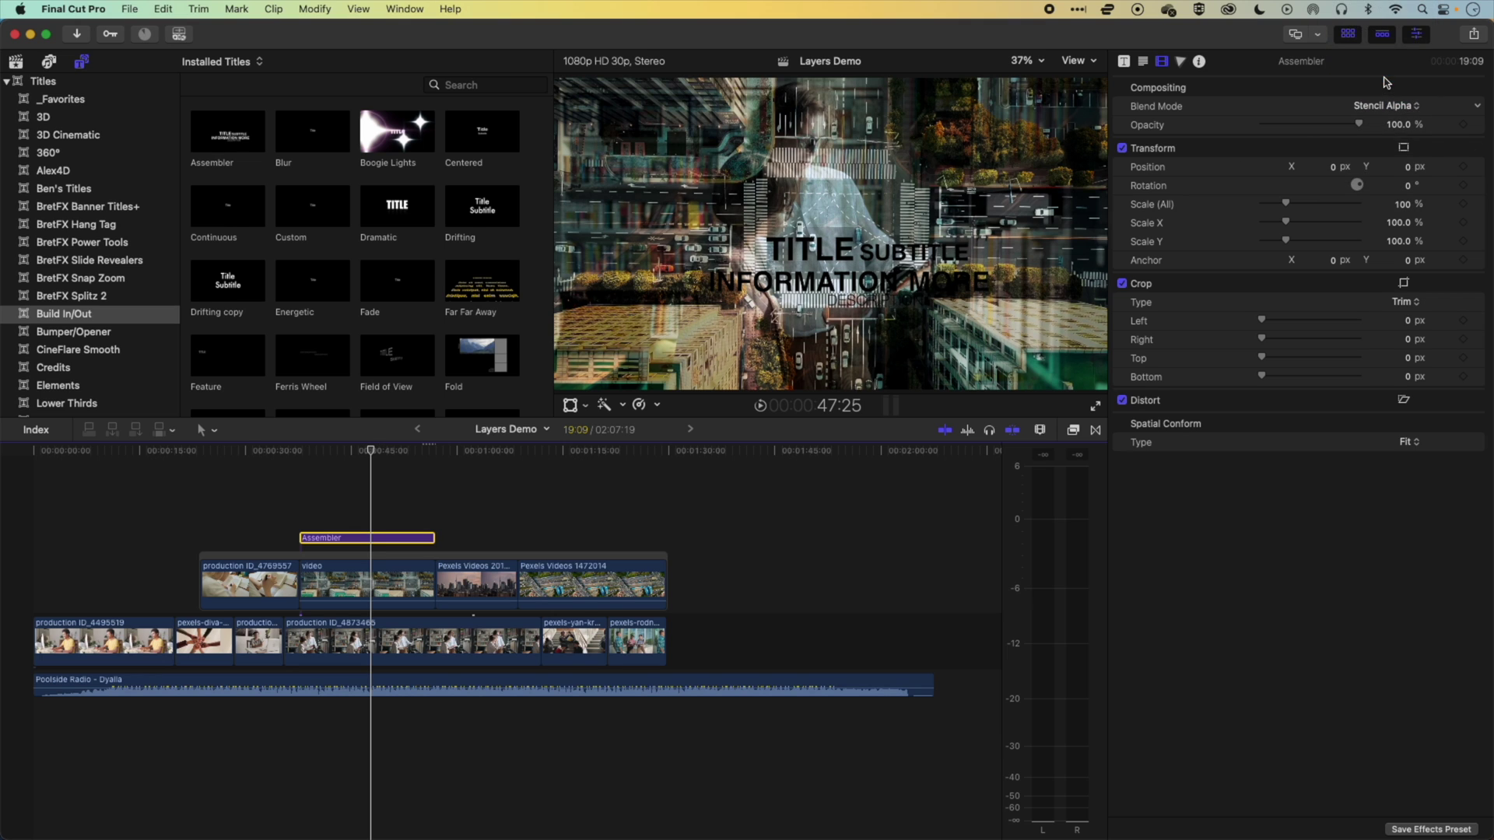
click(1382, 107)
mouse_move(1373, 14)
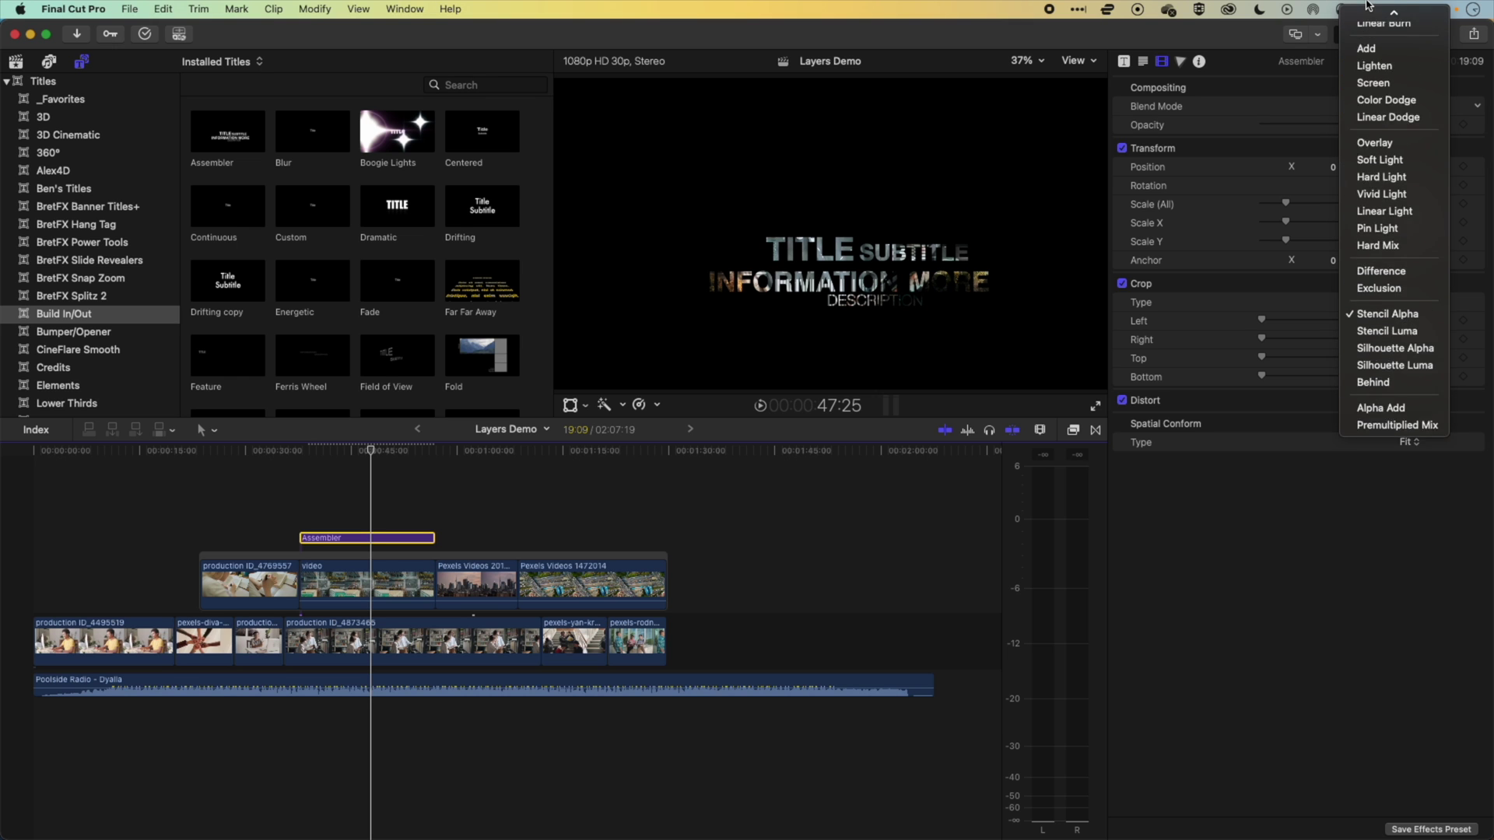
click(1371, 18)
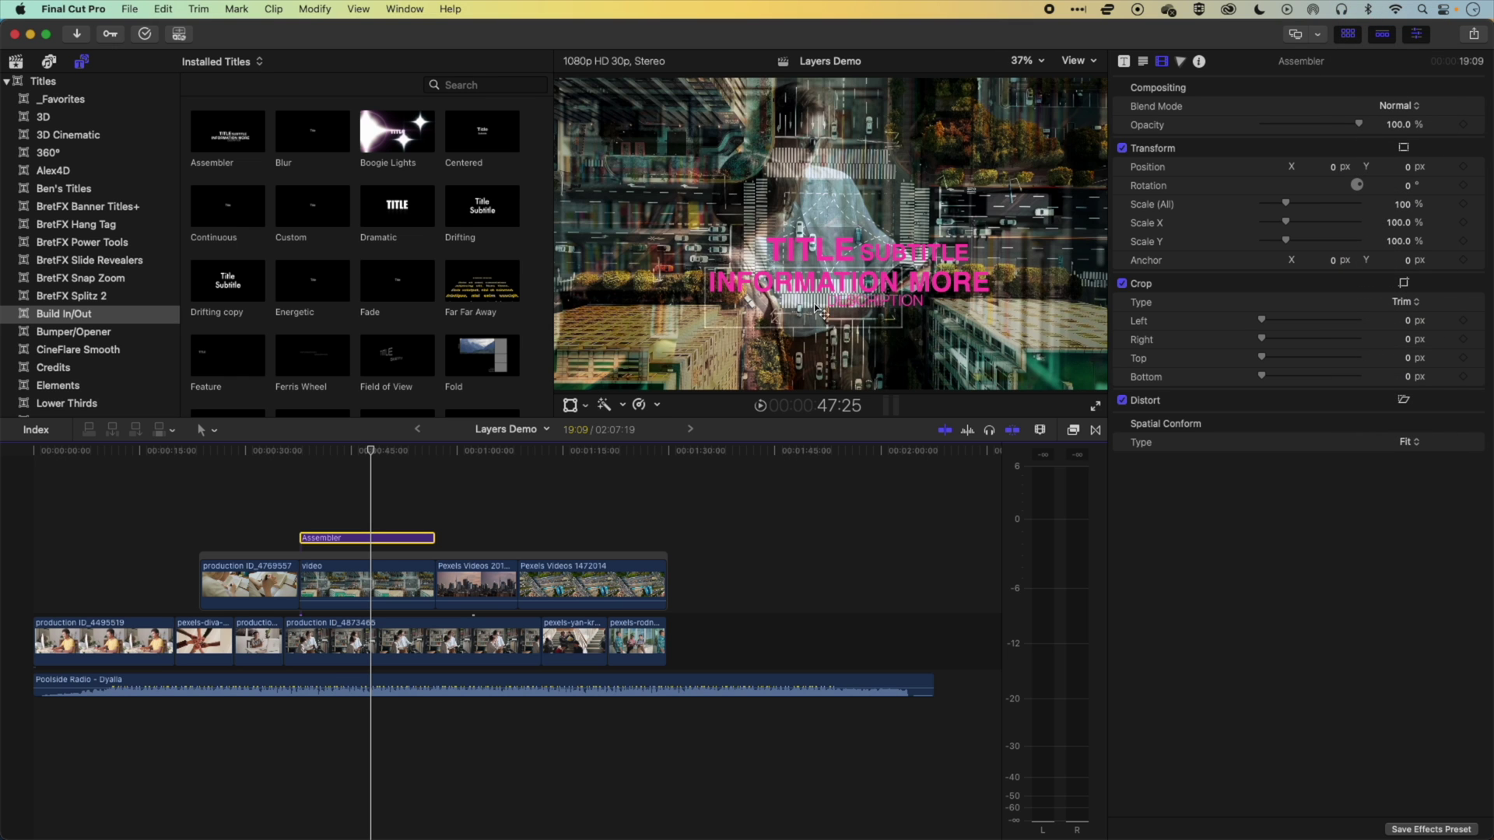
click(356, 586)
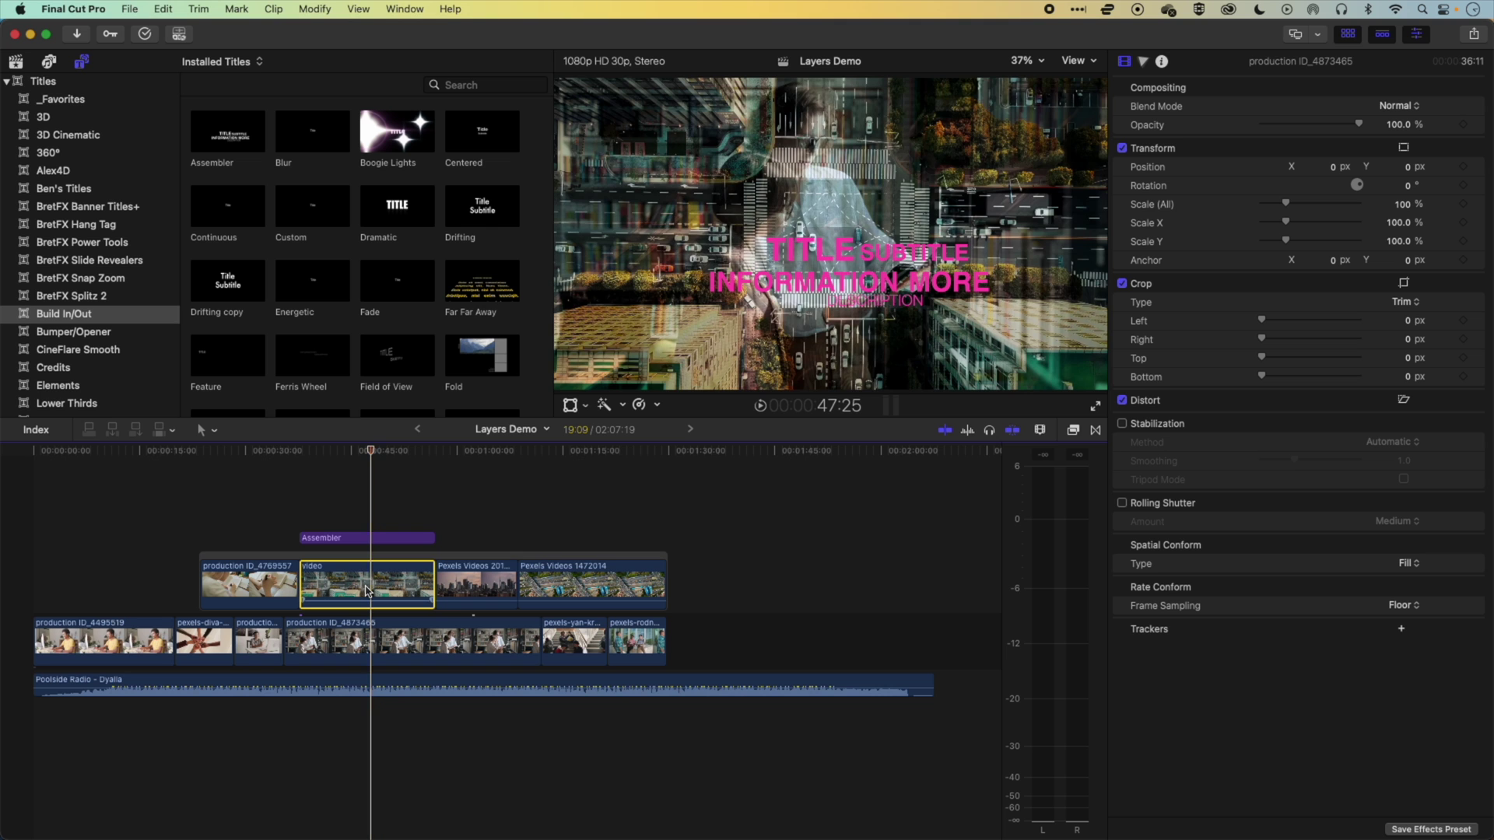
click(327, 455)
- Place a Custom solid generator under the Assembler title and extend it to the title's length
drag(327, 455, 299, 456)
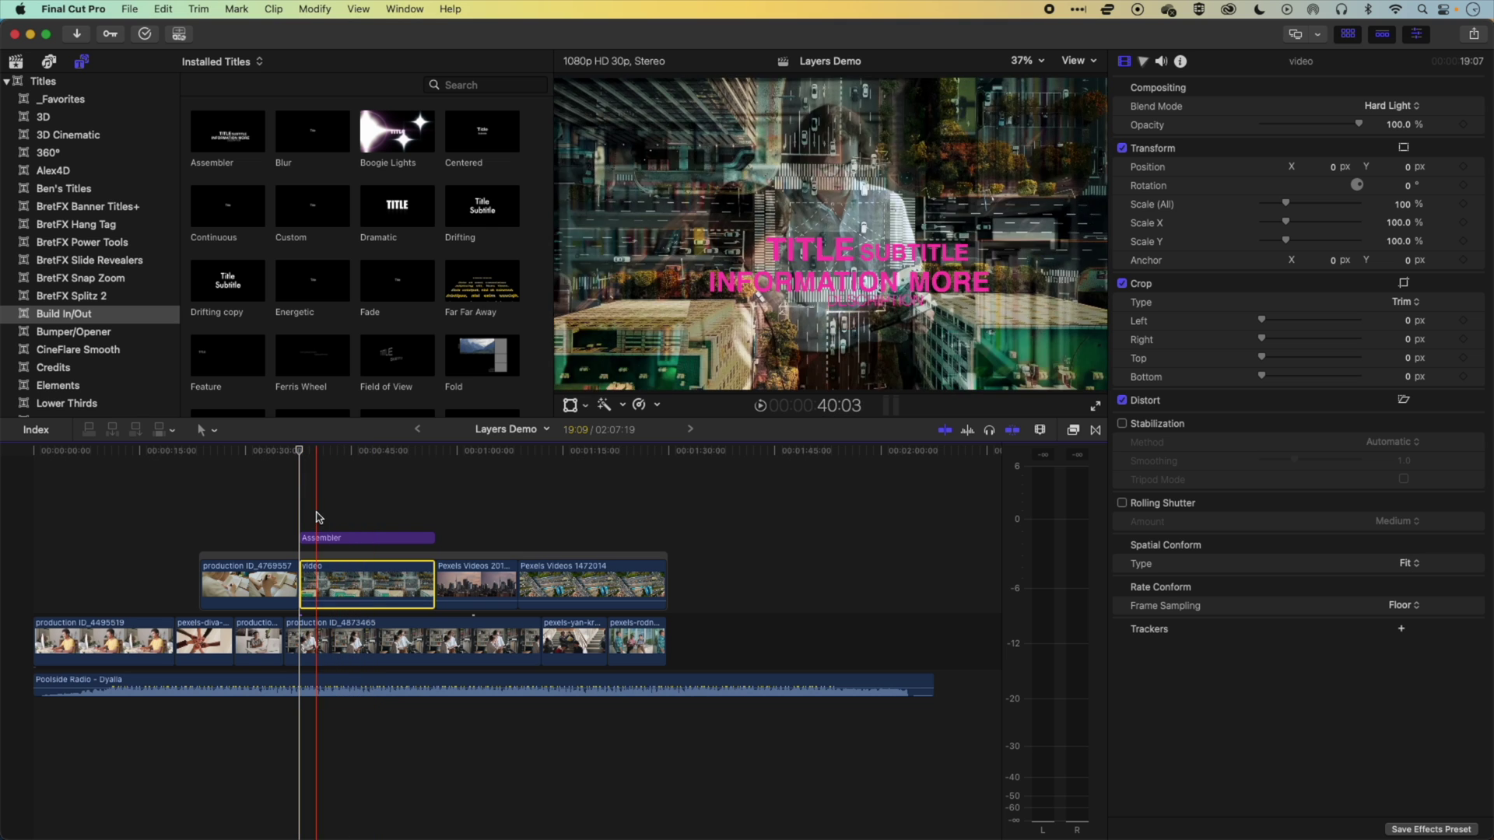
scroll(70, 237, down, 5)
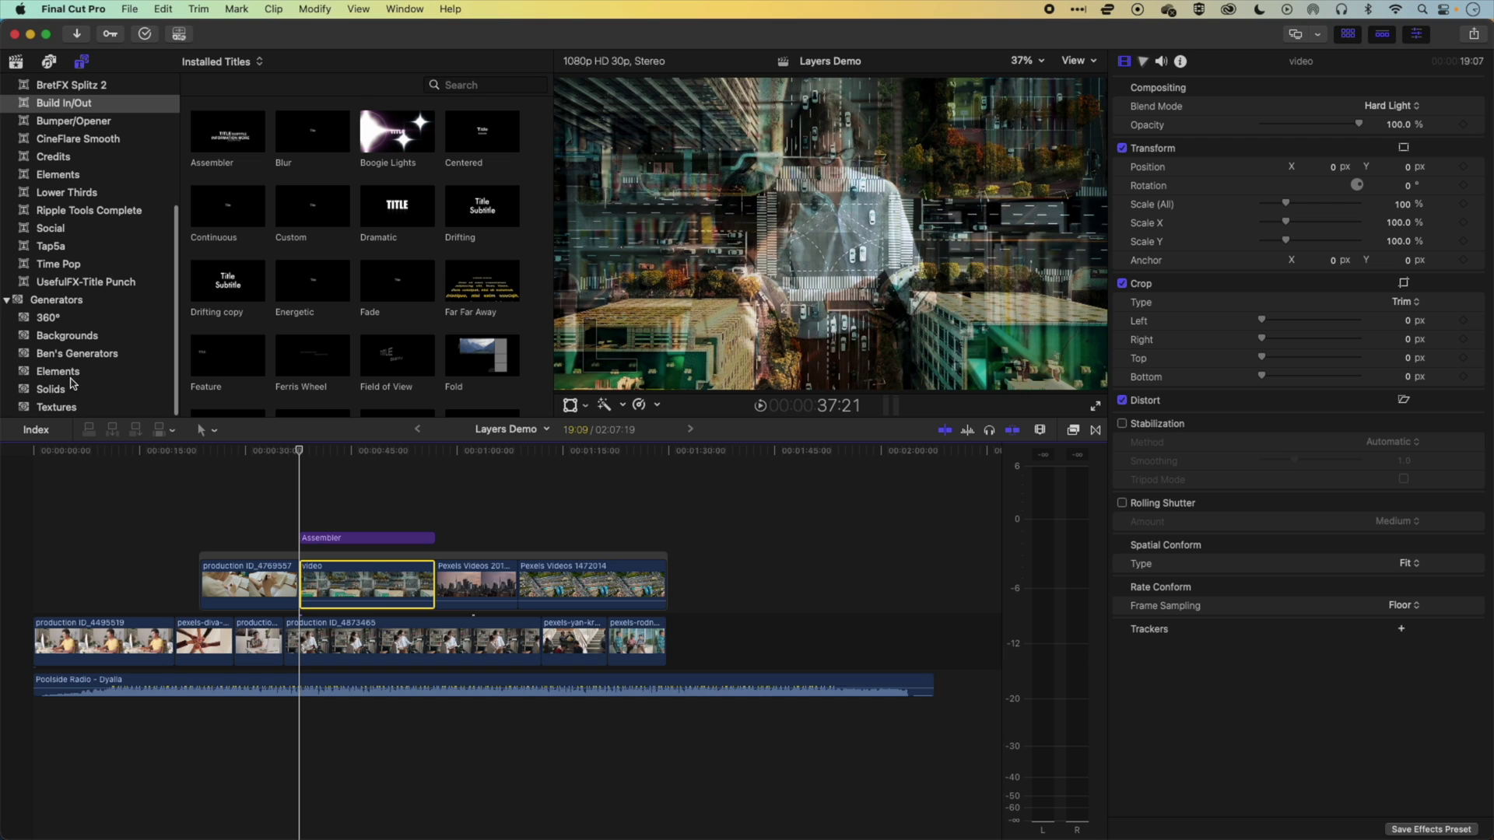
click(69, 391)
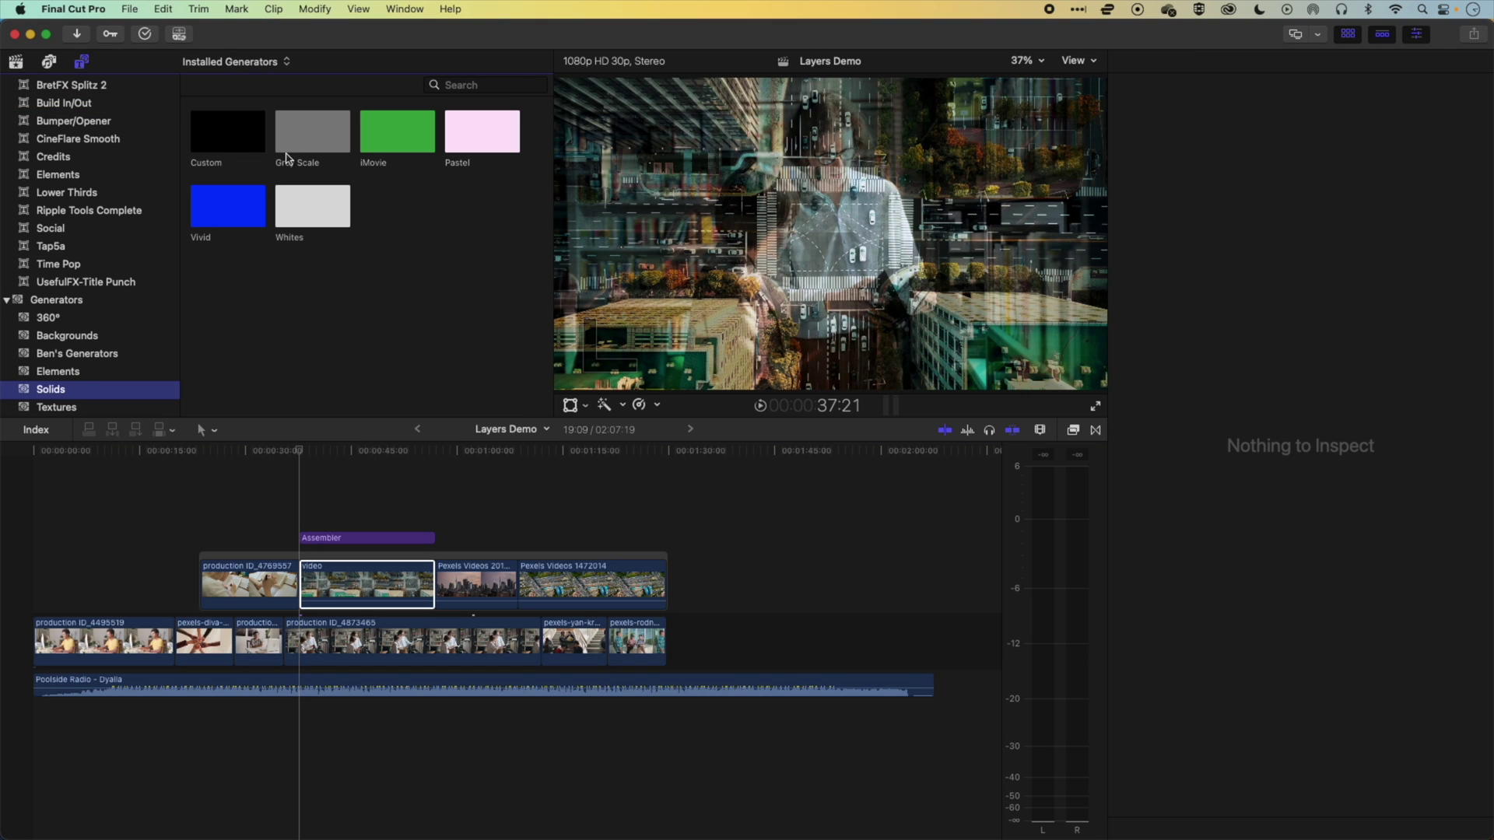
drag(214, 150, 434, 524)
click(355, 517)
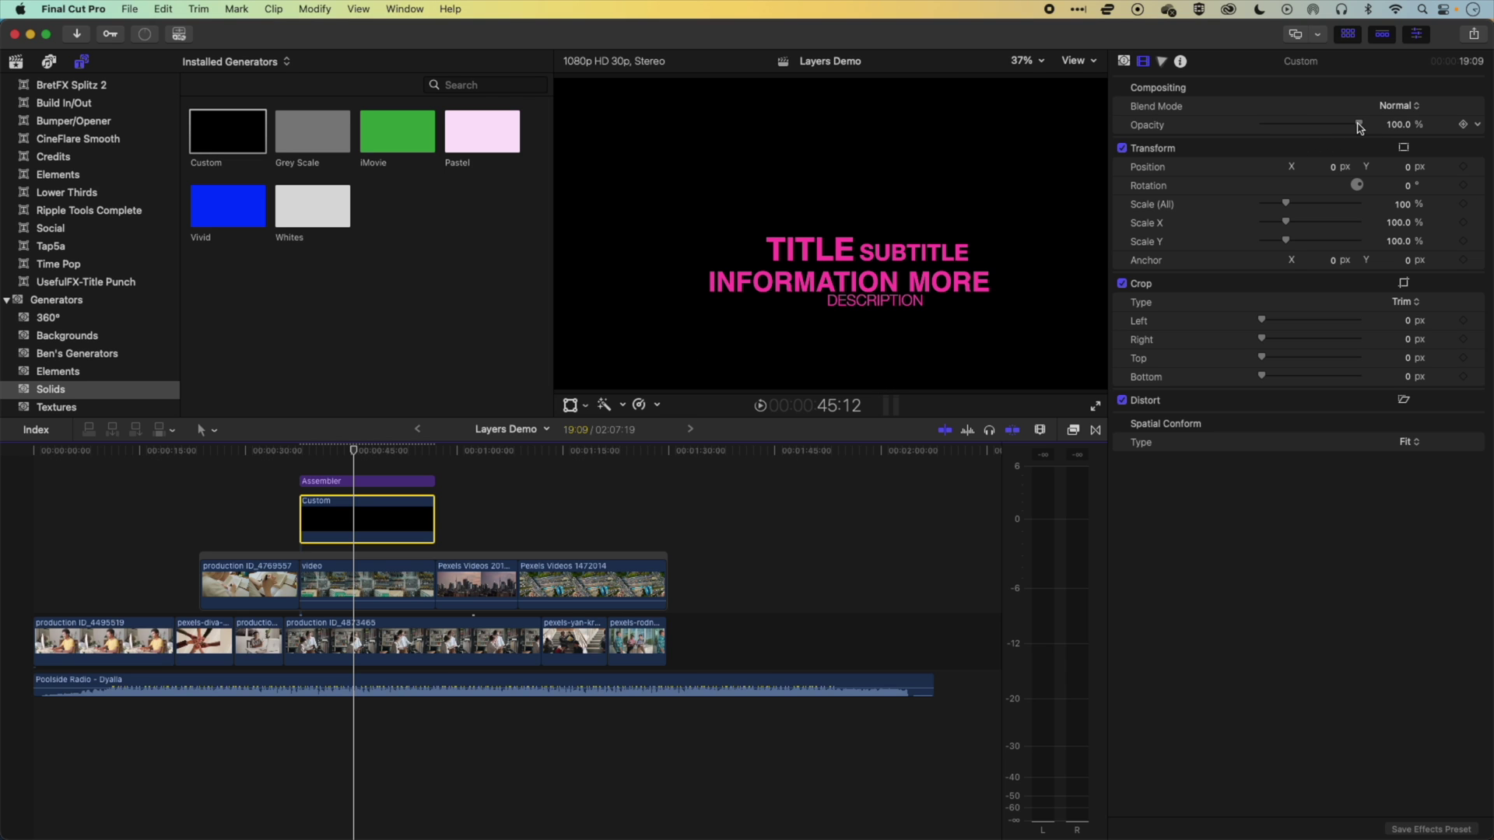
- Lower the solid's opacity to 85.74% and play back the composite
drag(1359, 128, 1354, 127)
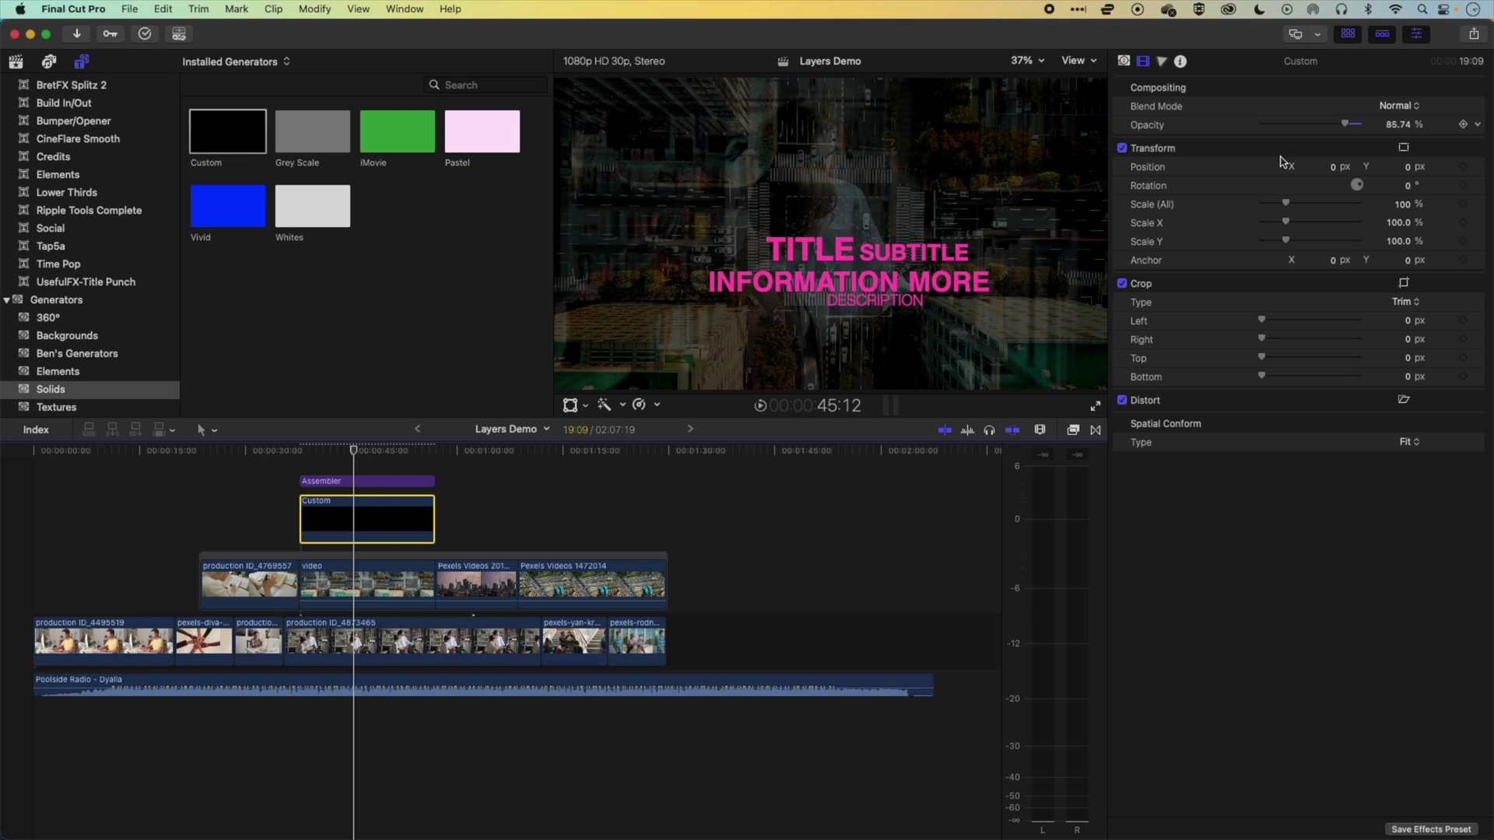
click(302, 451)
key(space)
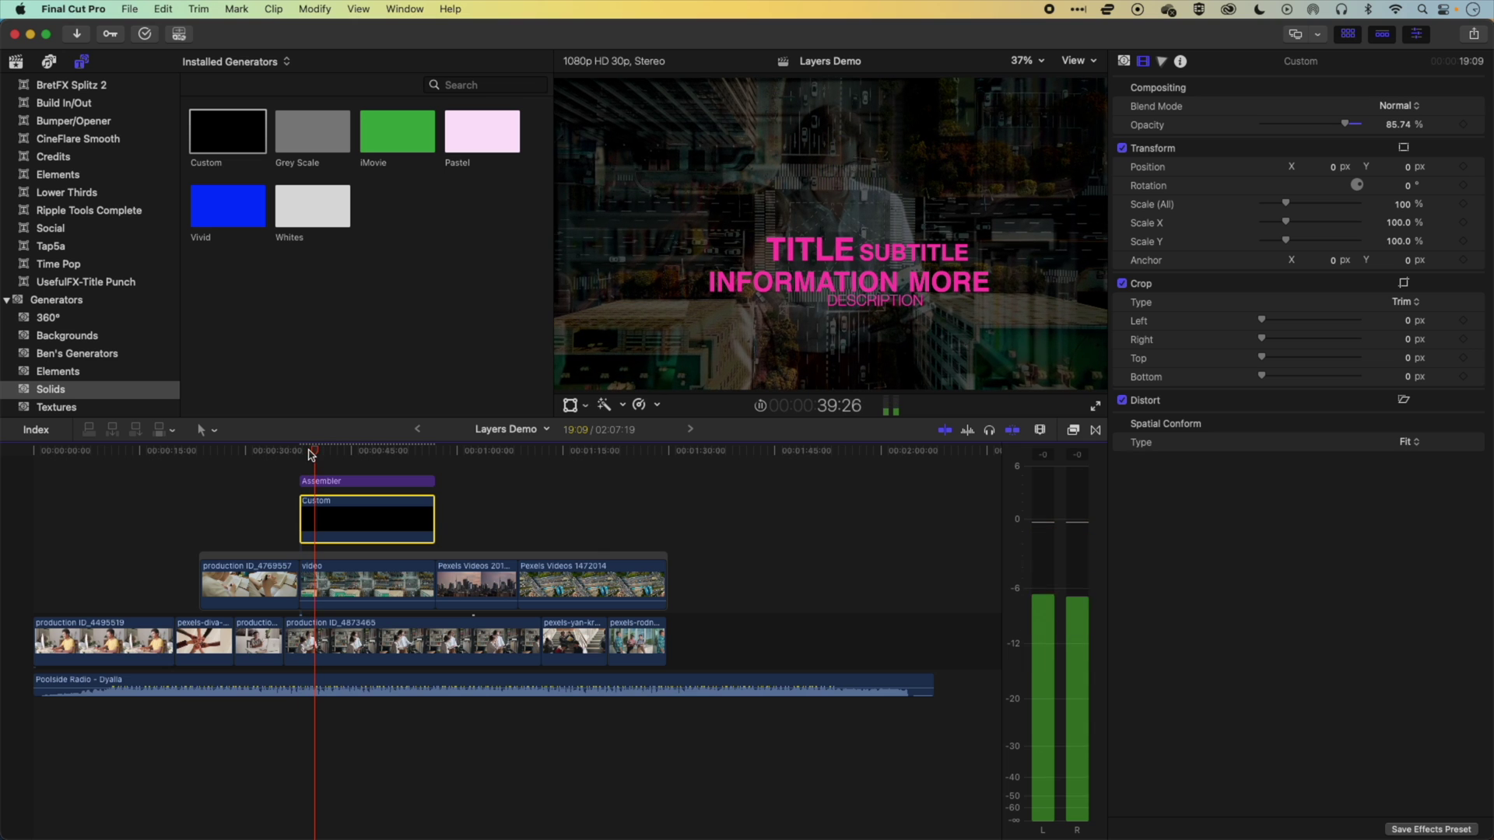
key(space)
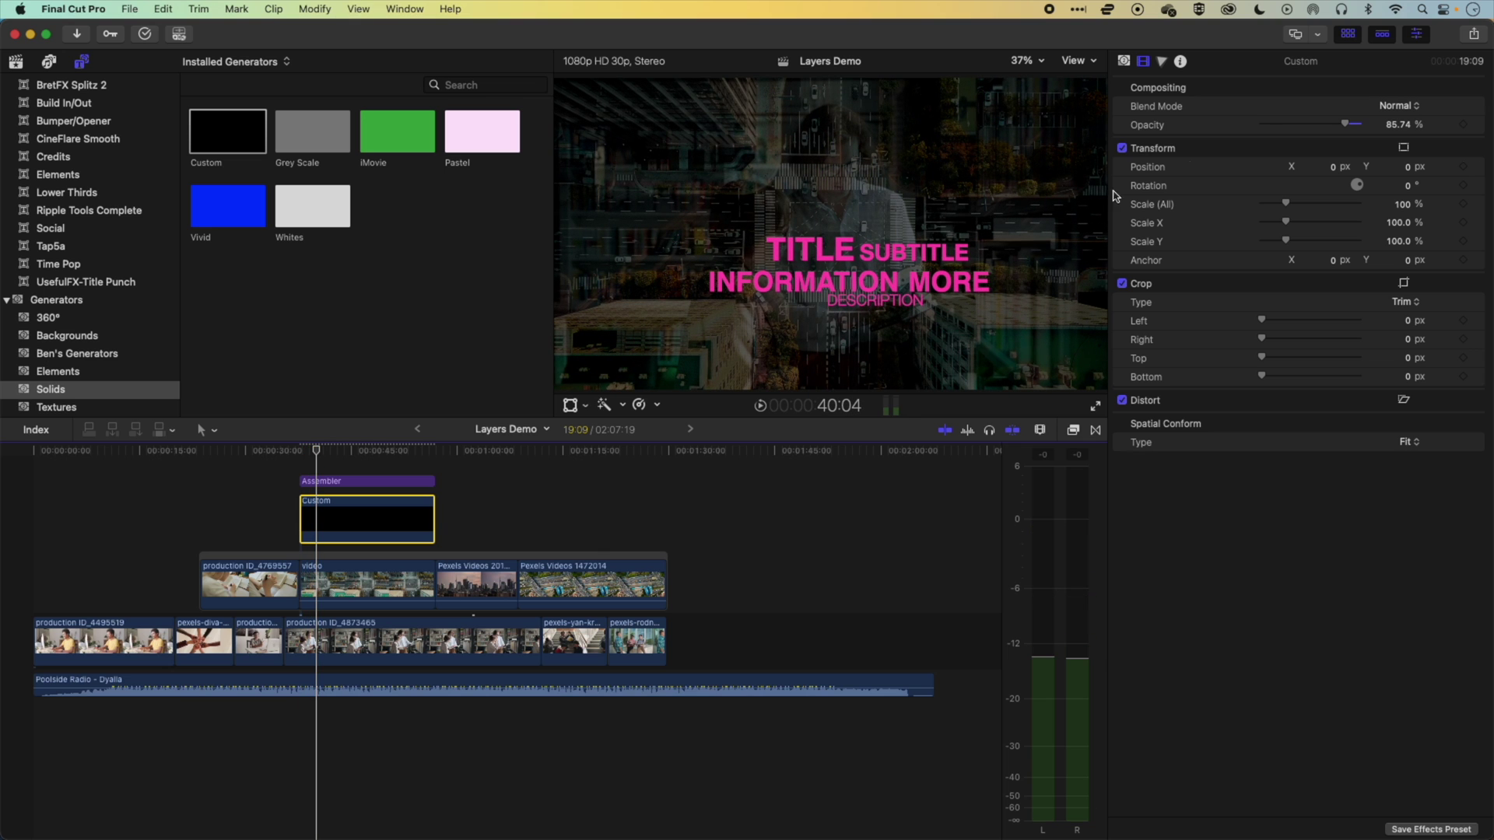
- Colour the Custom solid lime yellow-green and keep it at full opacity
click(1124, 61)
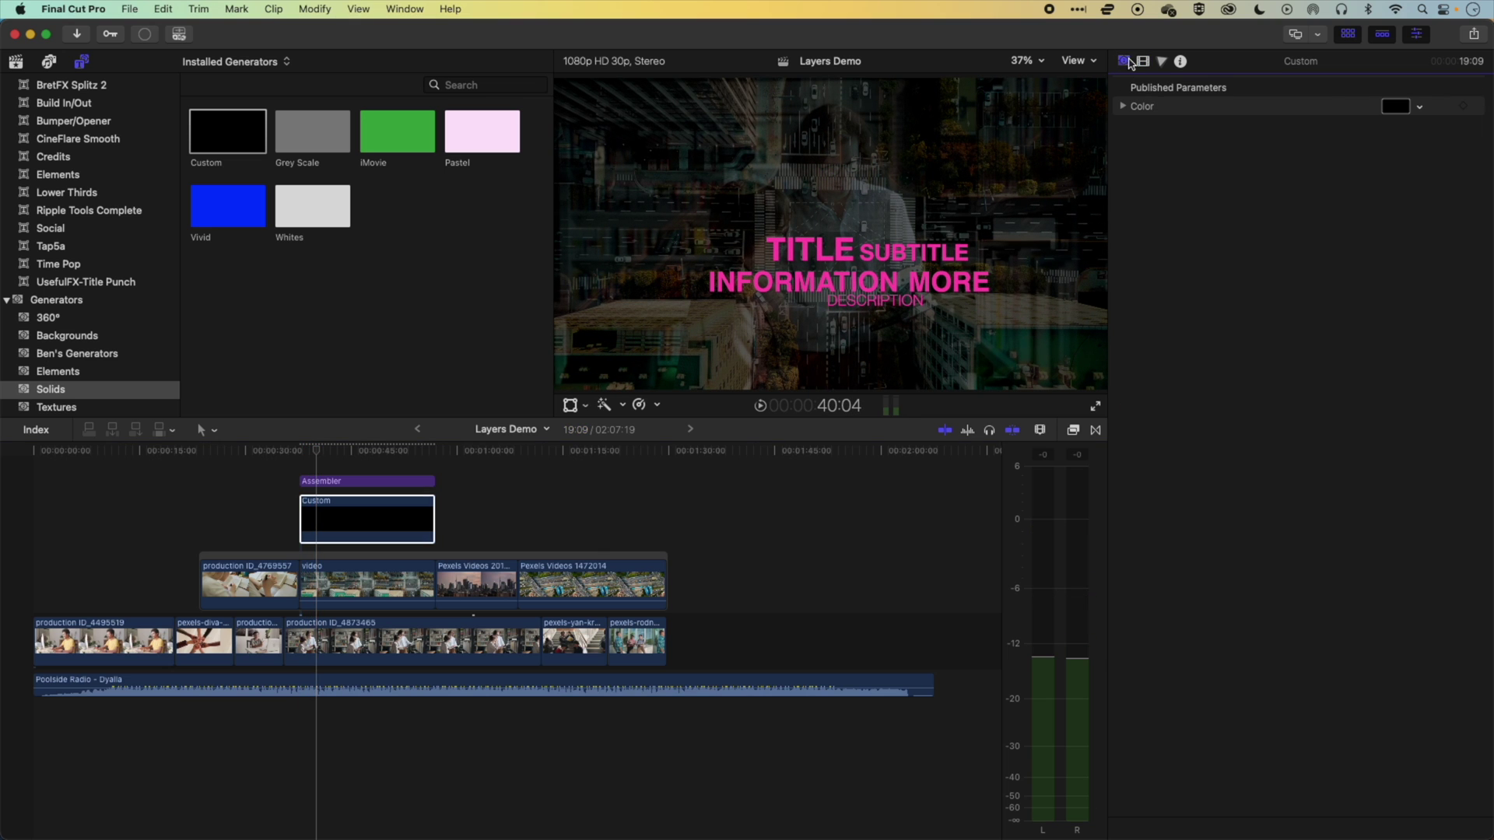
click(1419, 108)
drag(1396, 136, 1392, 151)
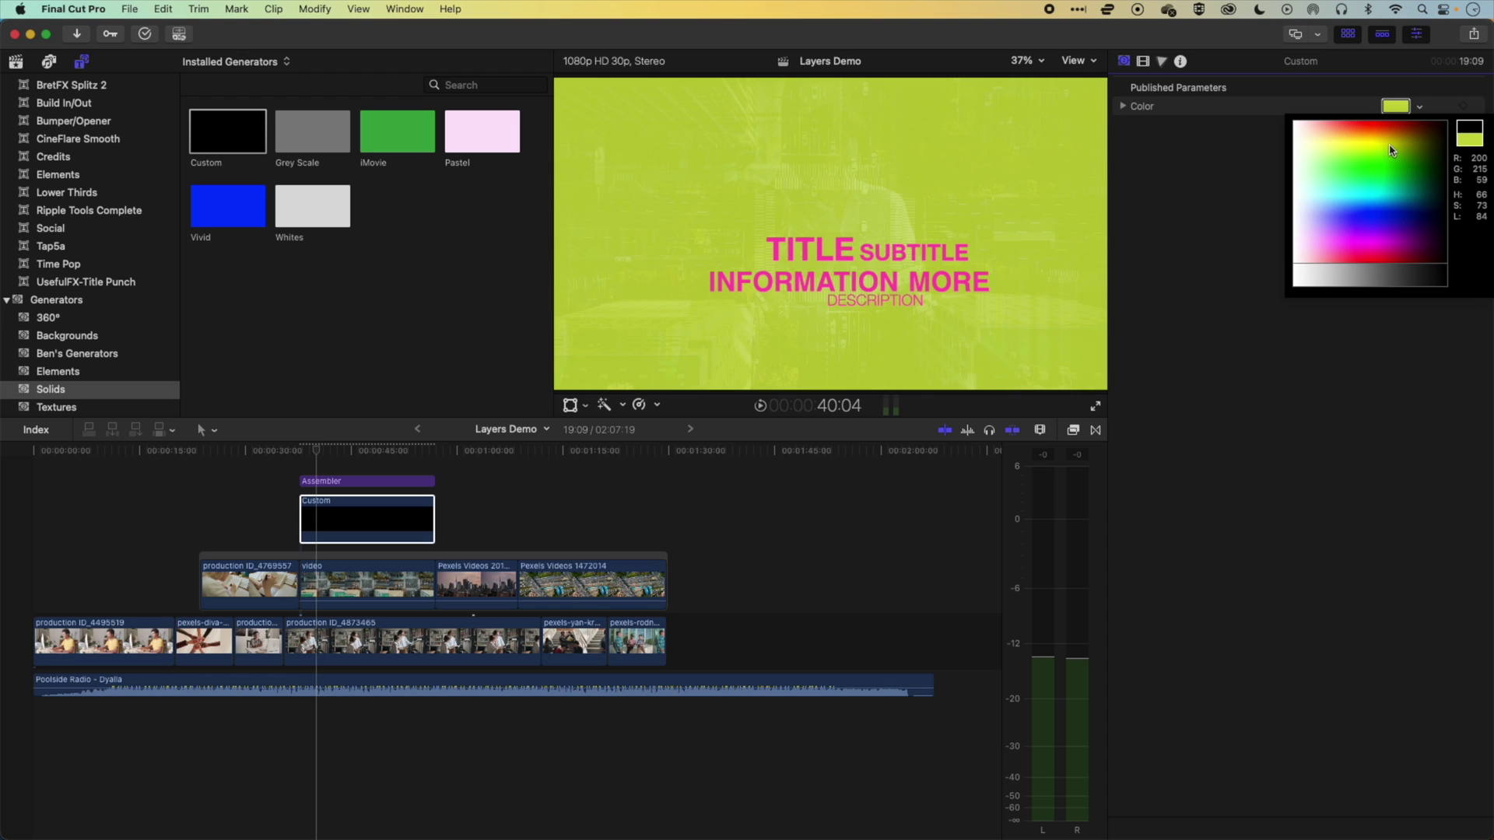
click(1321, 88)
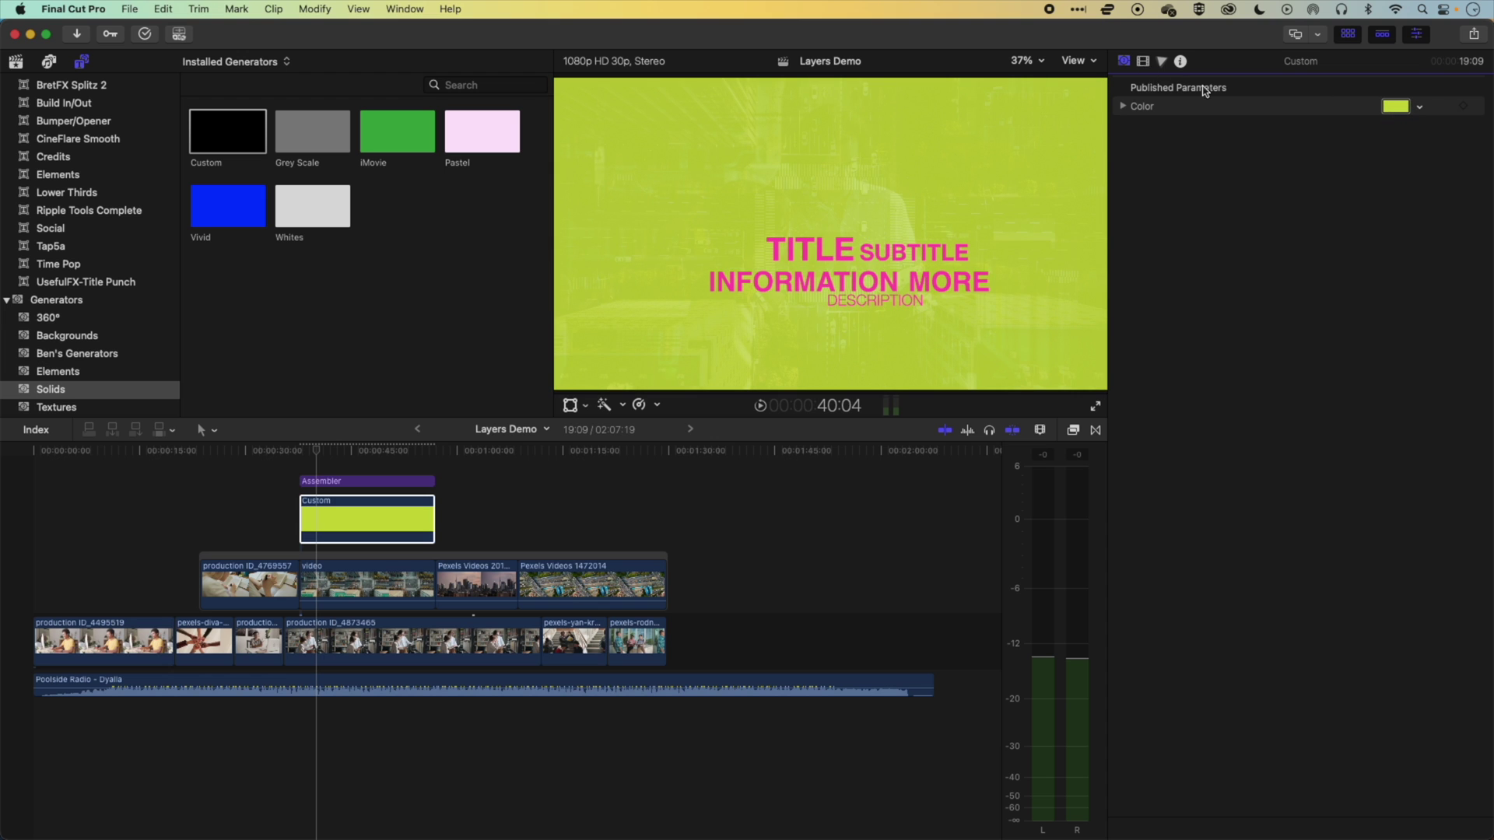
click(1143, 61)
drag(1349, 127, 1405, 128)
click(1408, 106)
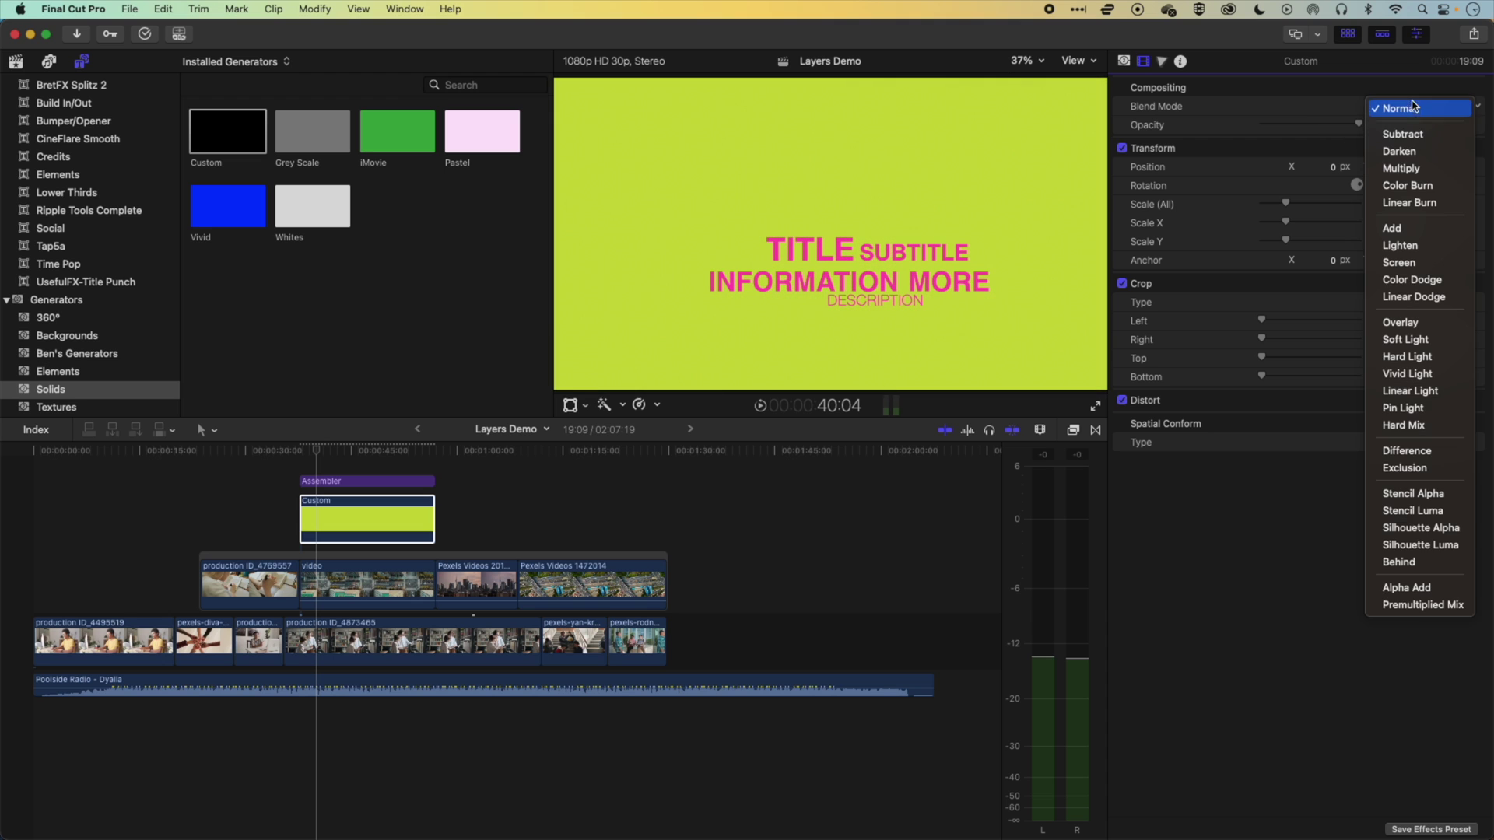
key(Escape)
- Compare Darken, Multiply and Color Burn on the solid, set Lighten, and preview the result
click(1397, 106)
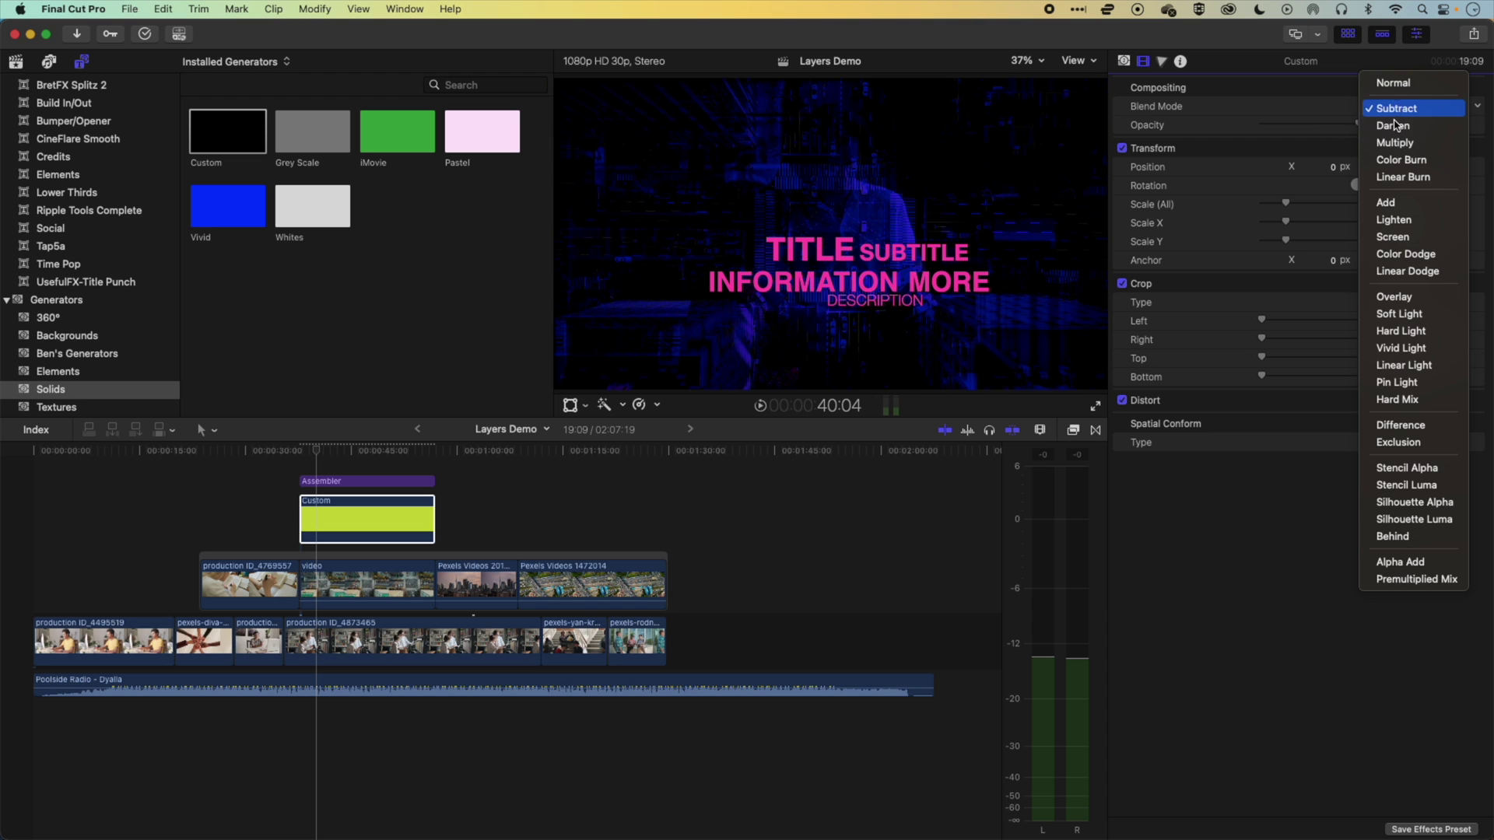
click(1397, 131)
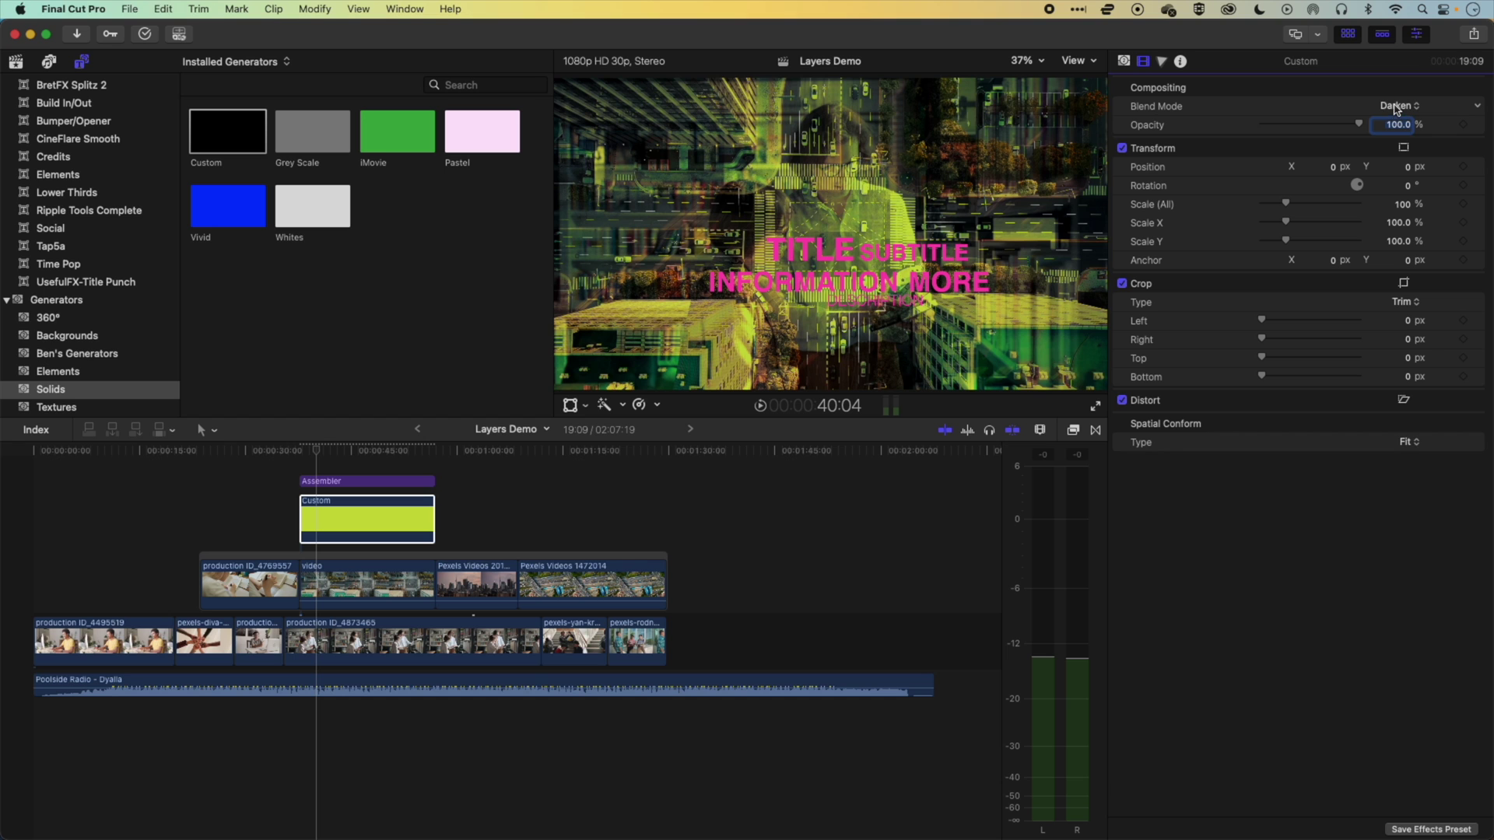
click(1397, 107)
click(1395, 126)
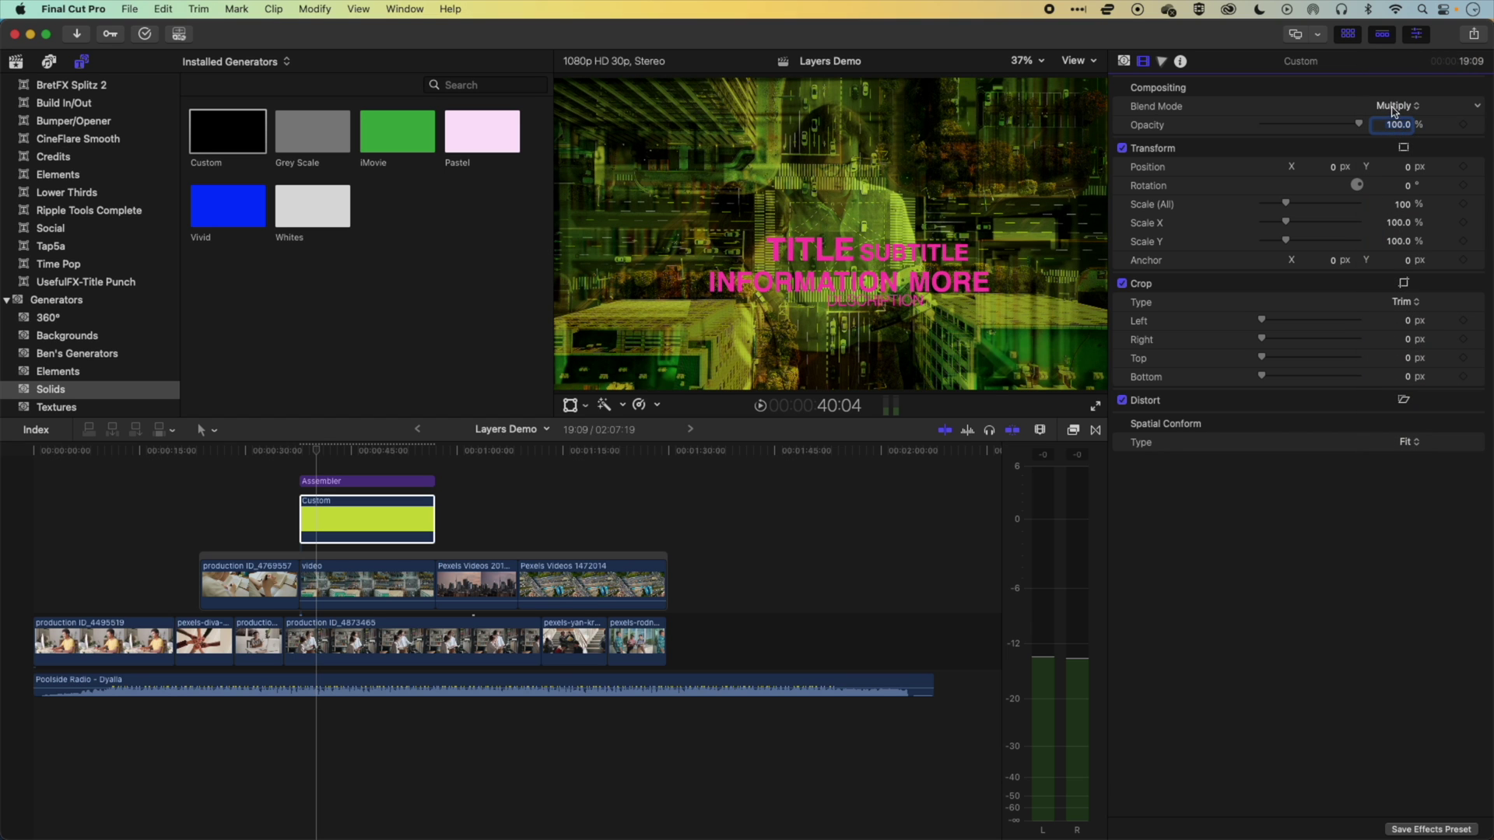
click(1393, 109)
click(1397, 127)
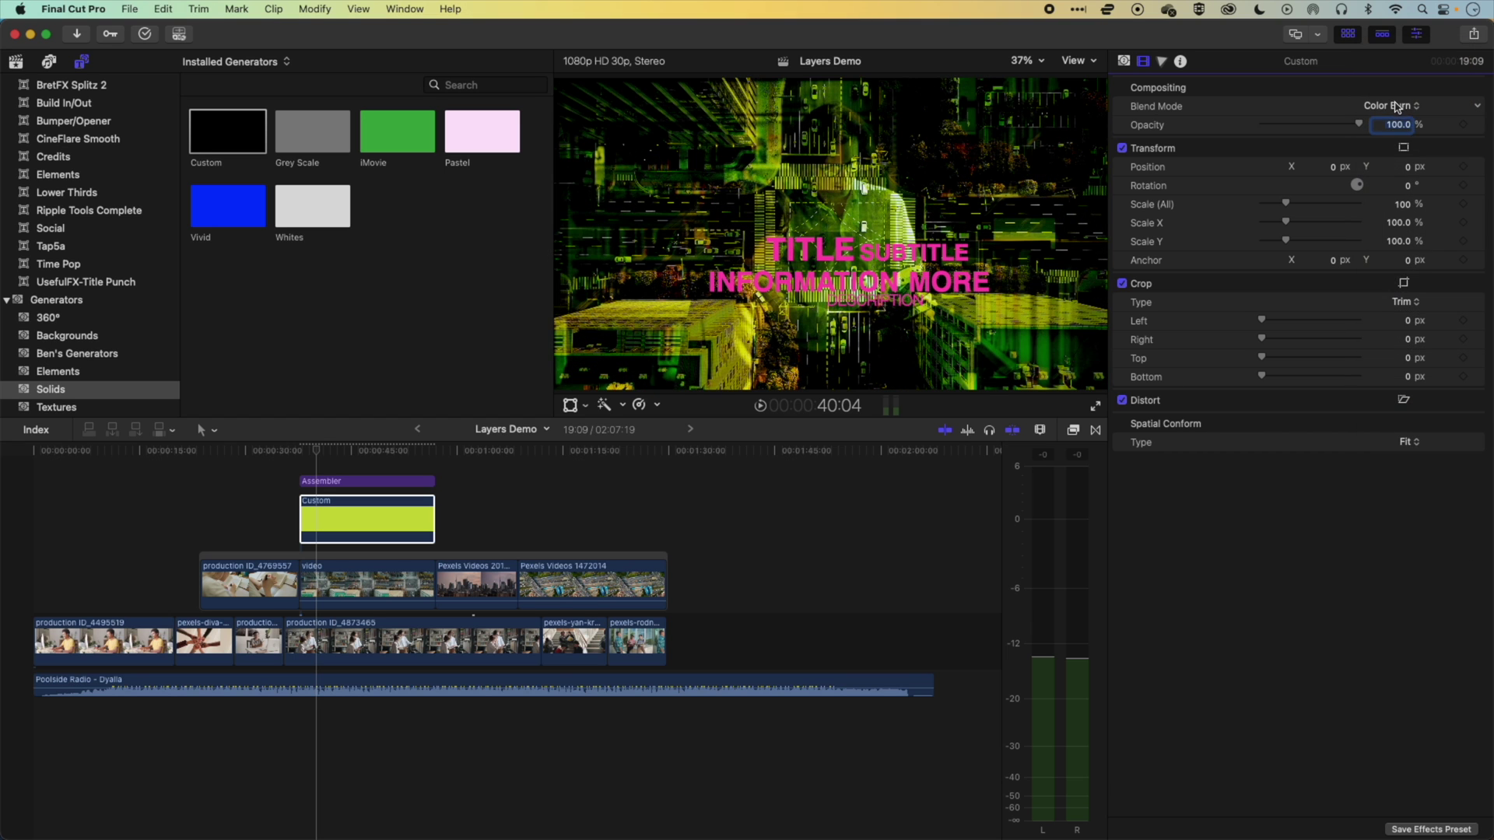
click(1397, 107)
click(1395, 168)
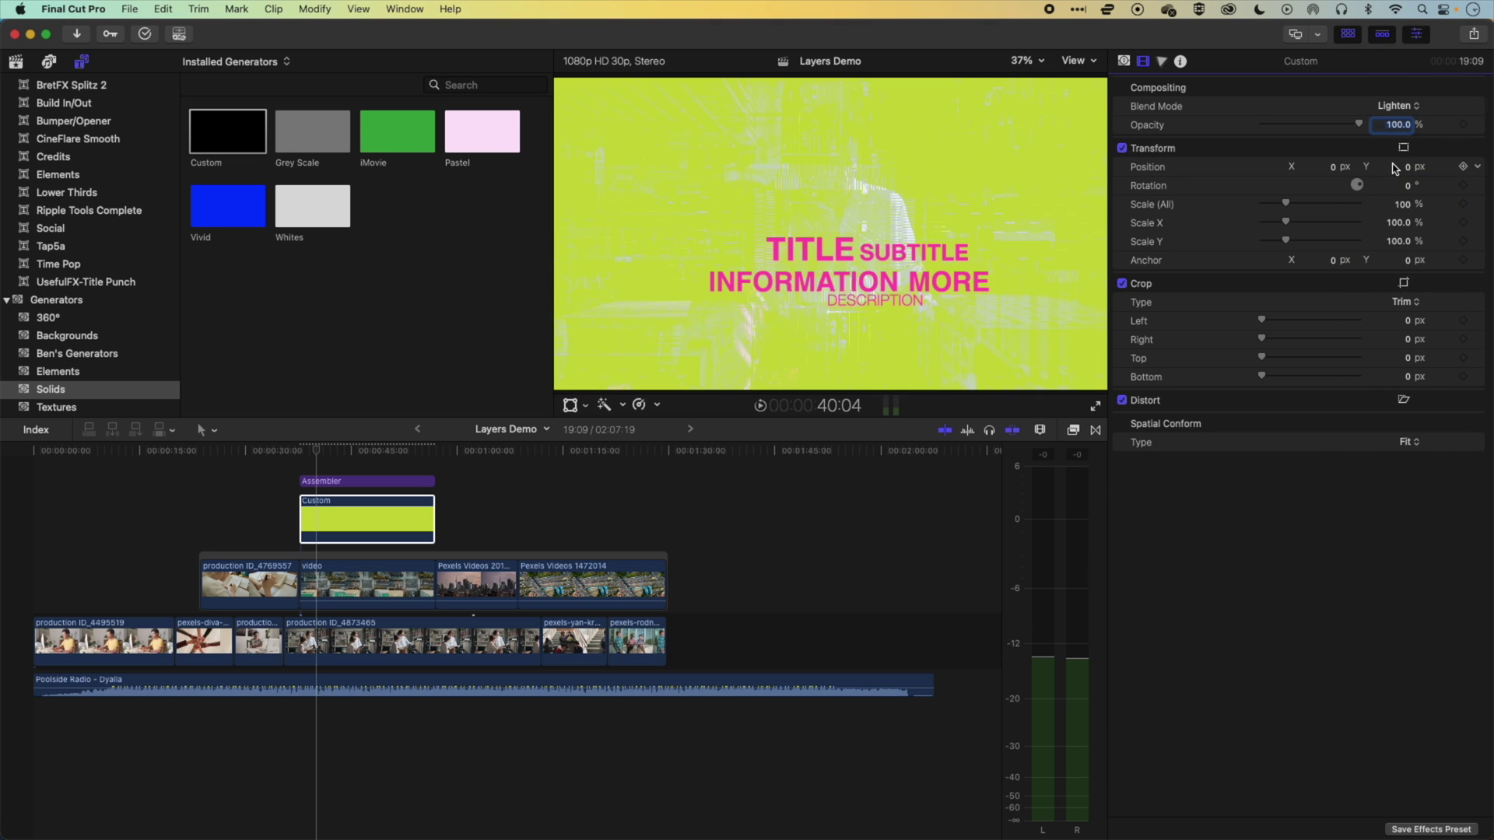
click(298, 450)
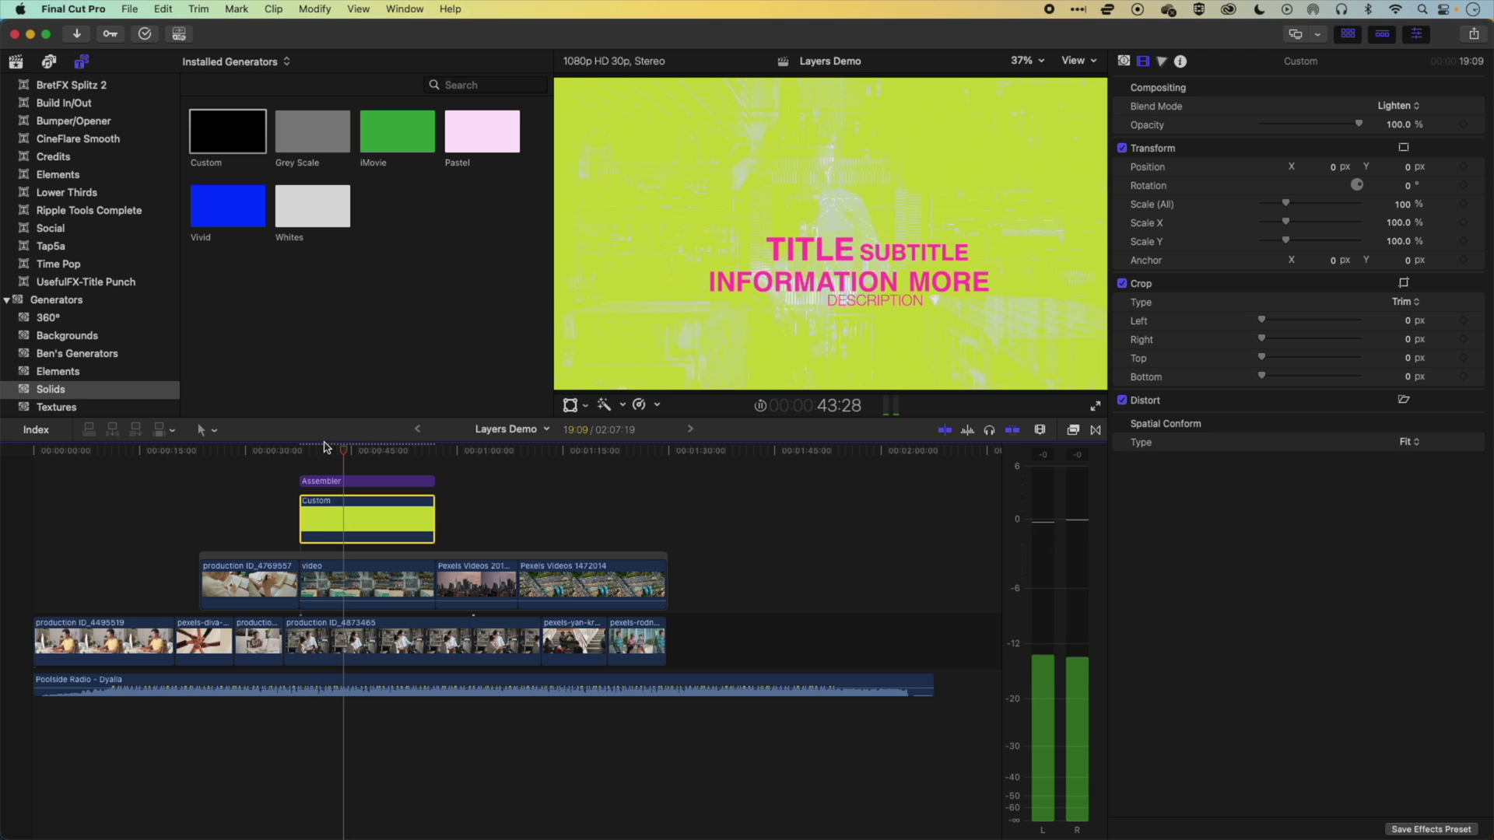
key(space)
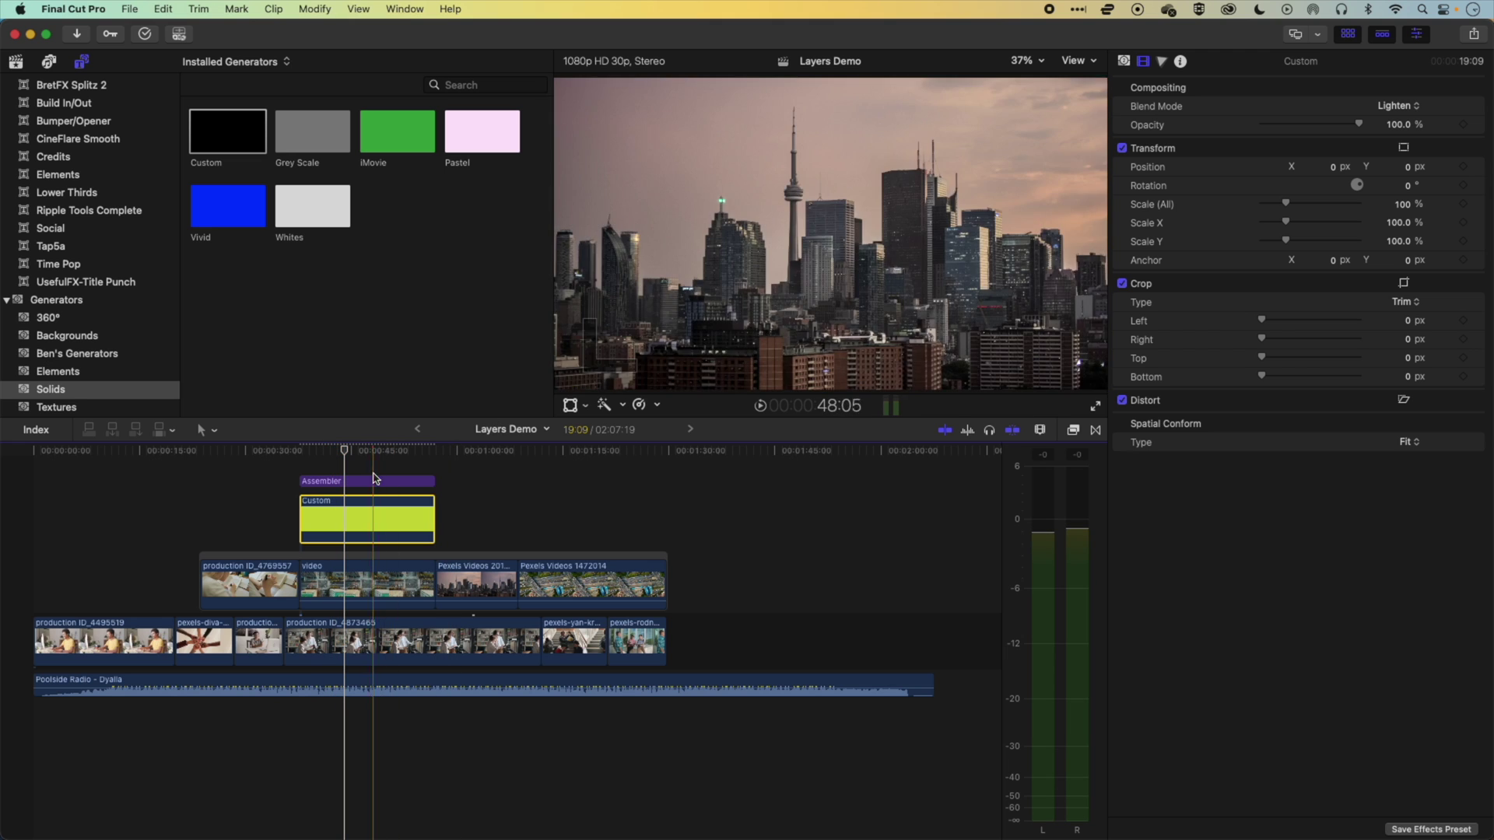
click(347, 477)
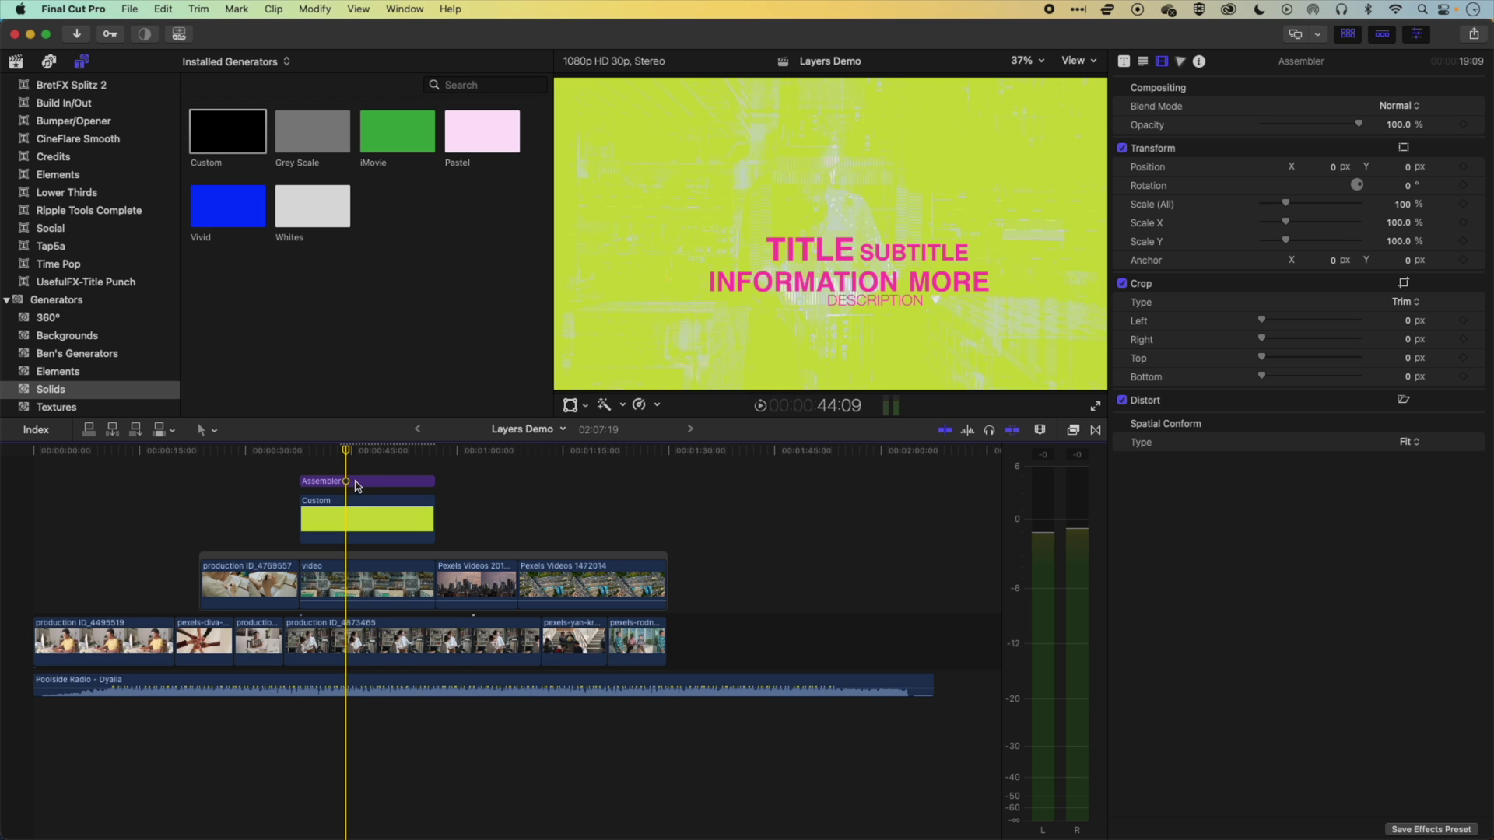
- Set the lime solid to 65.68% opacity and place a trimmed Pexels Videos 2019781 clip beneath it
click(345, 510)
drag(1359, 124, 1325, 124)
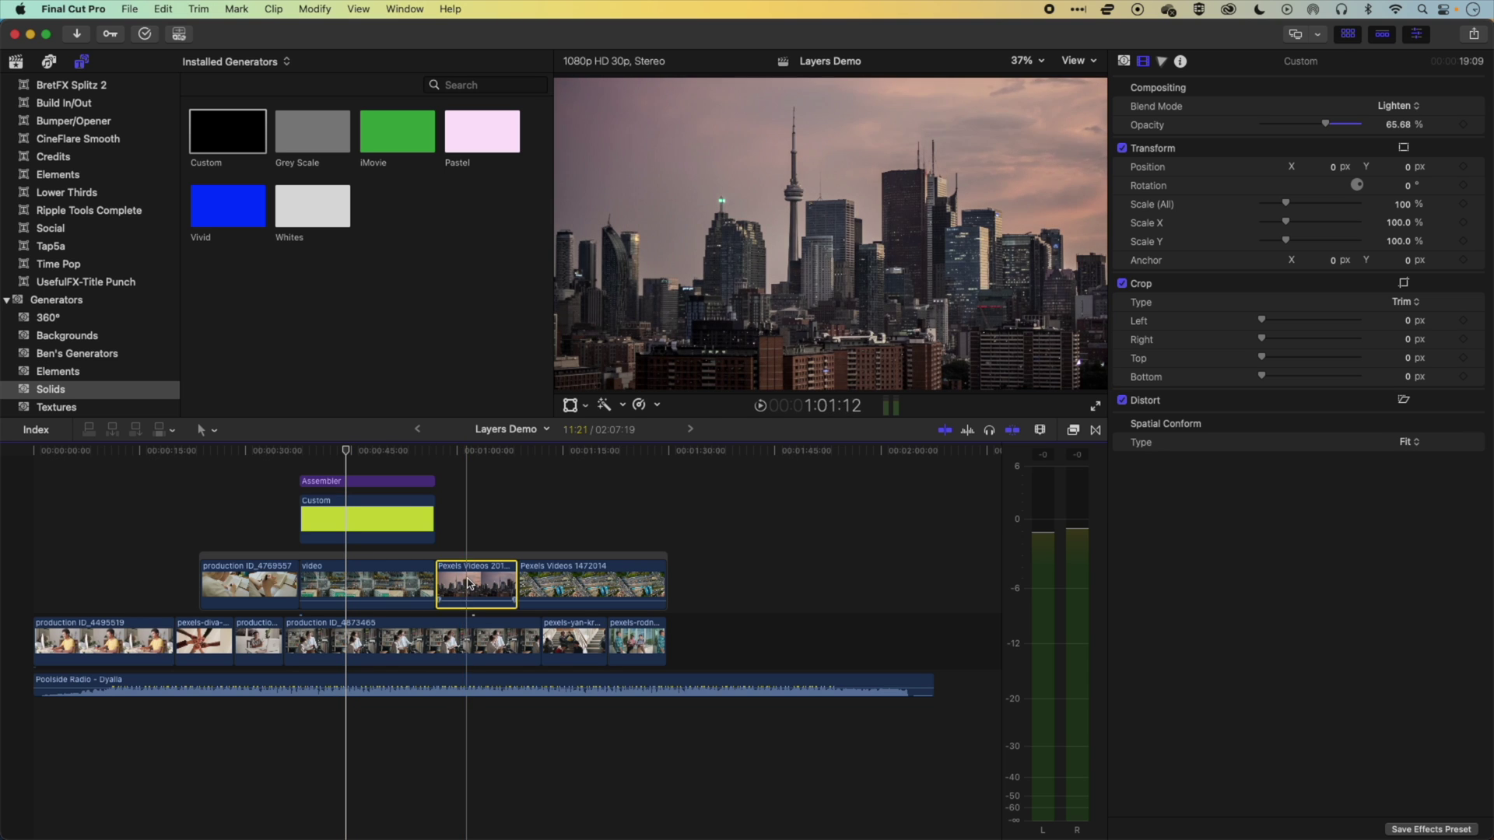
drag(471, 579, 425, 521)
mouse_move(317, 512)
mouse_down()
mouse_move(290, 512)
mouse_move(305, 512)
mouse_up()
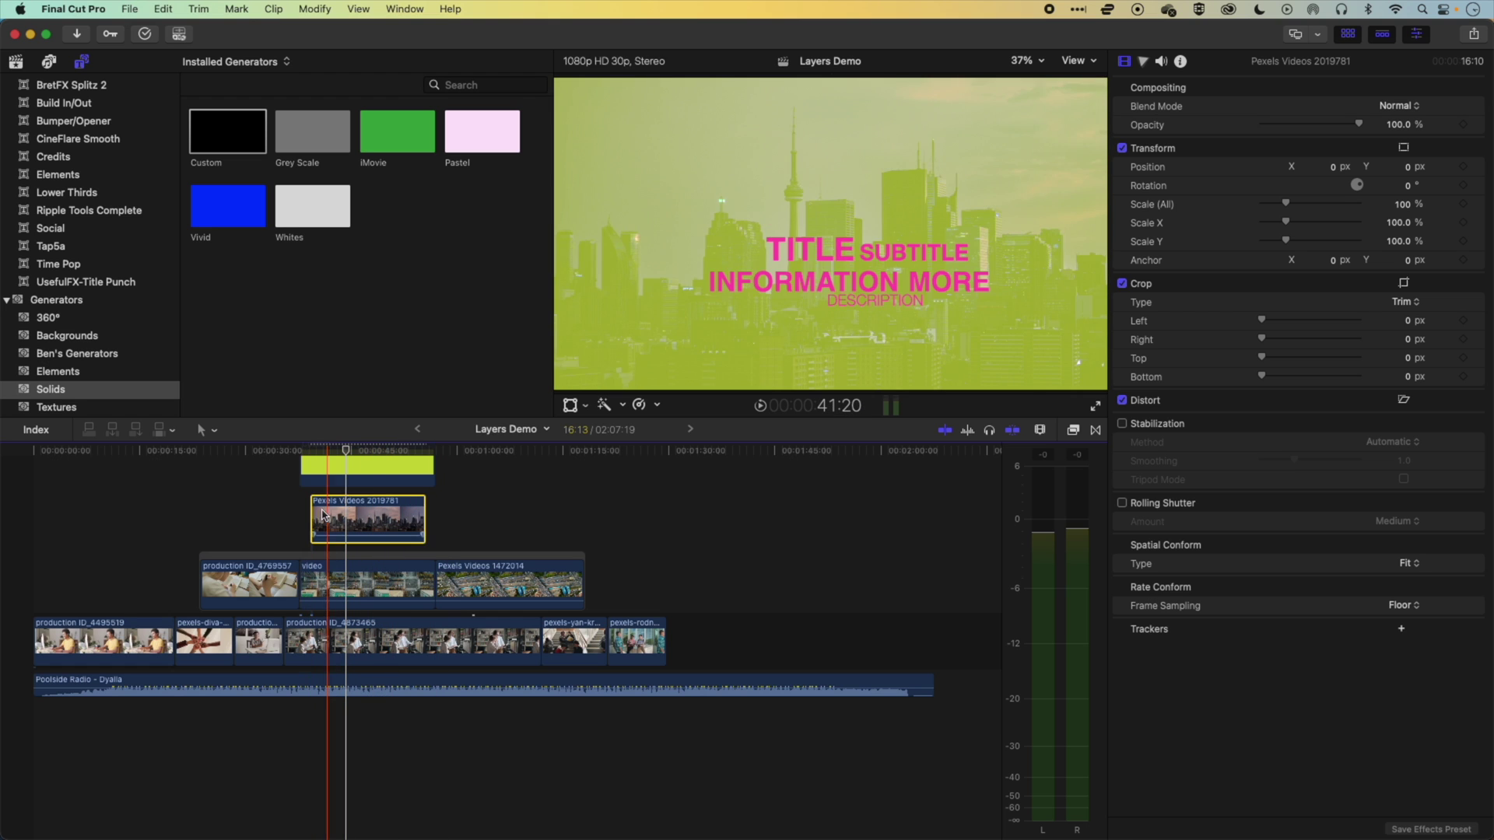
drag(419, 514, 433, 513)
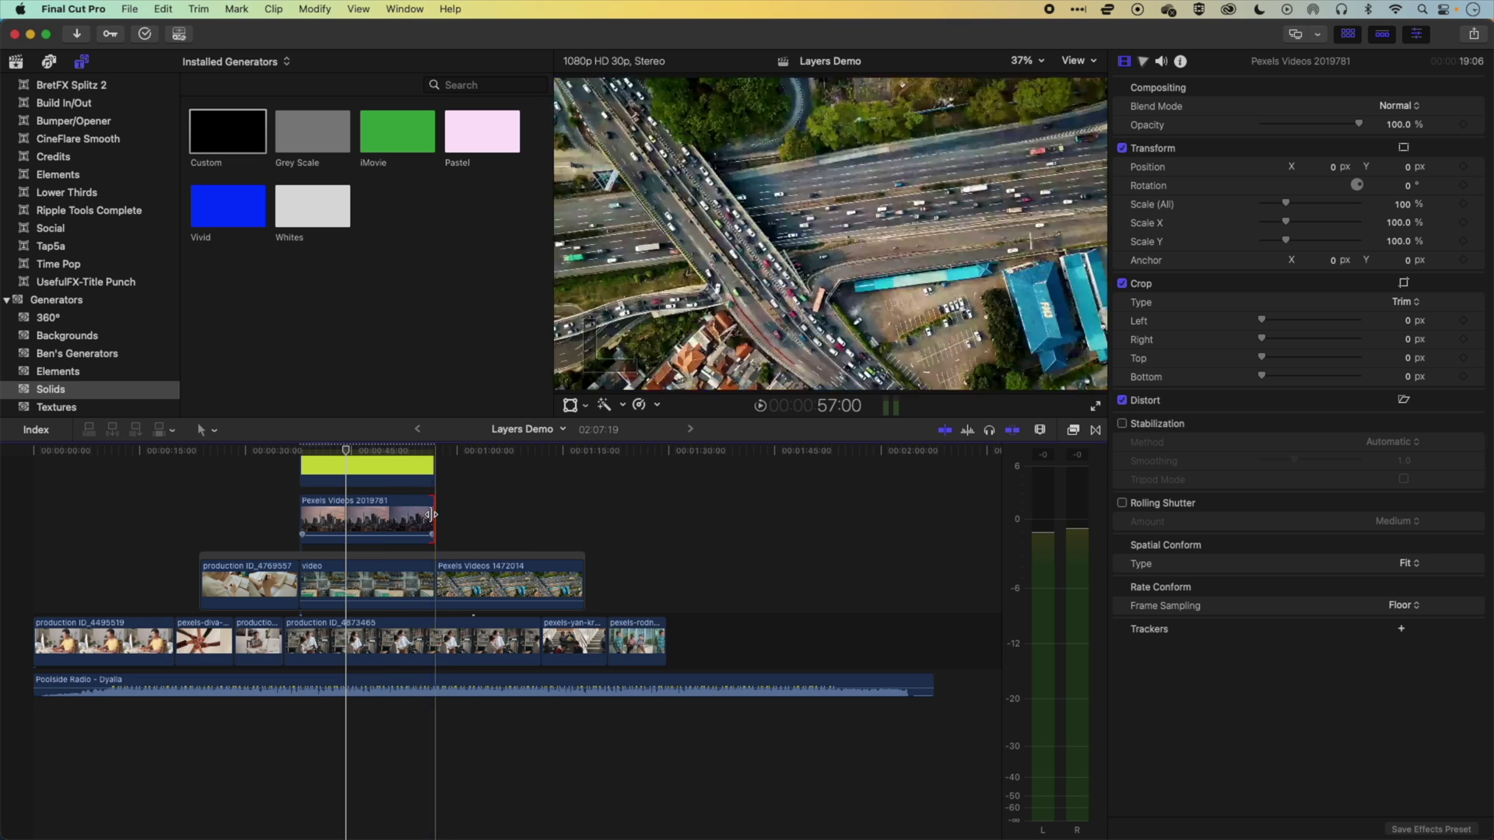
- Try Darken and Multiply on the city clip, return it to Normal, and reselect the solid
scroll(359, 496, up, 3)
scroll(358, 490, up, 1)
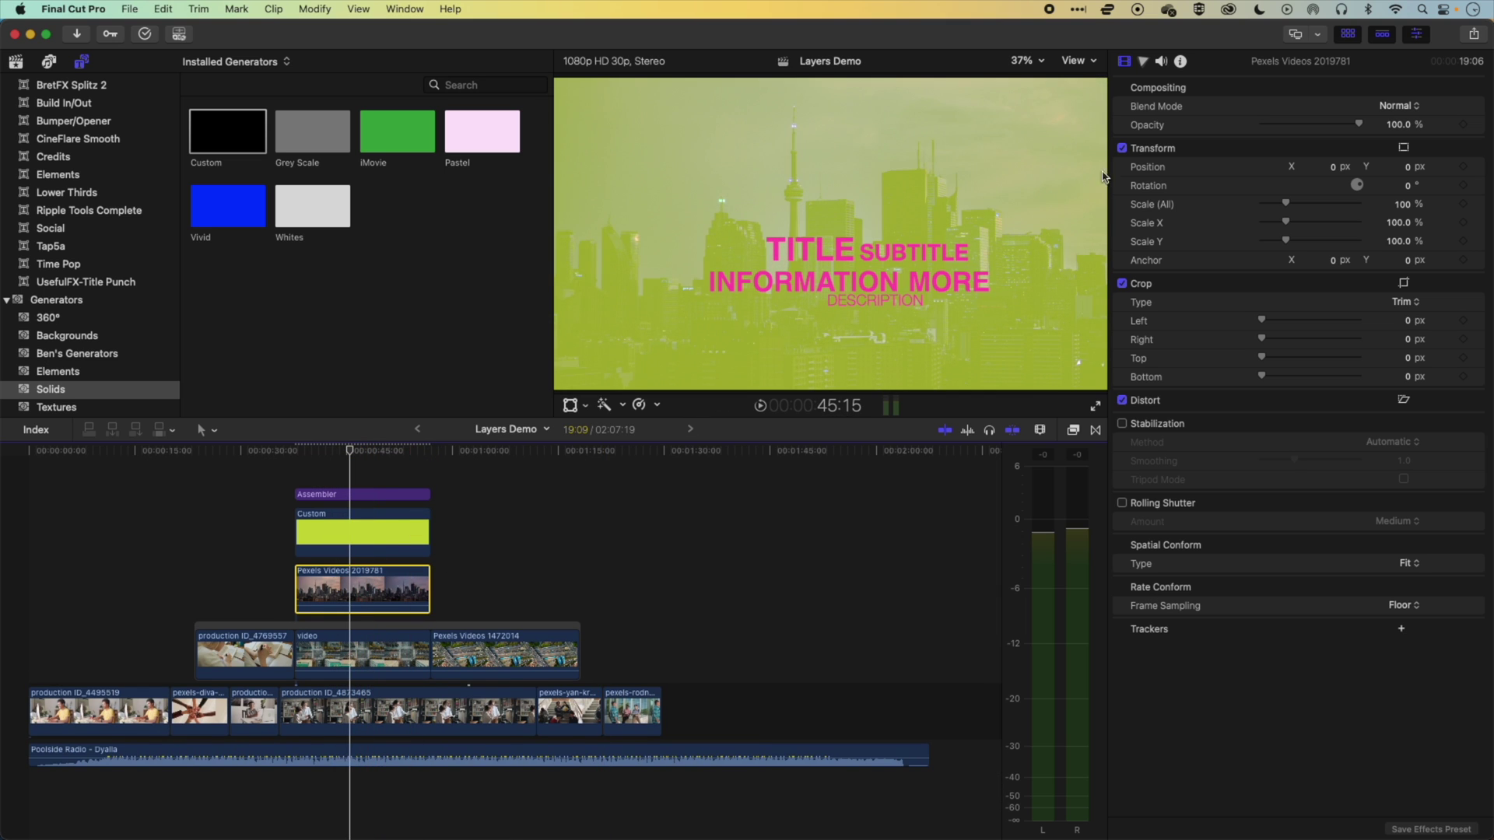
click(1400, 109)
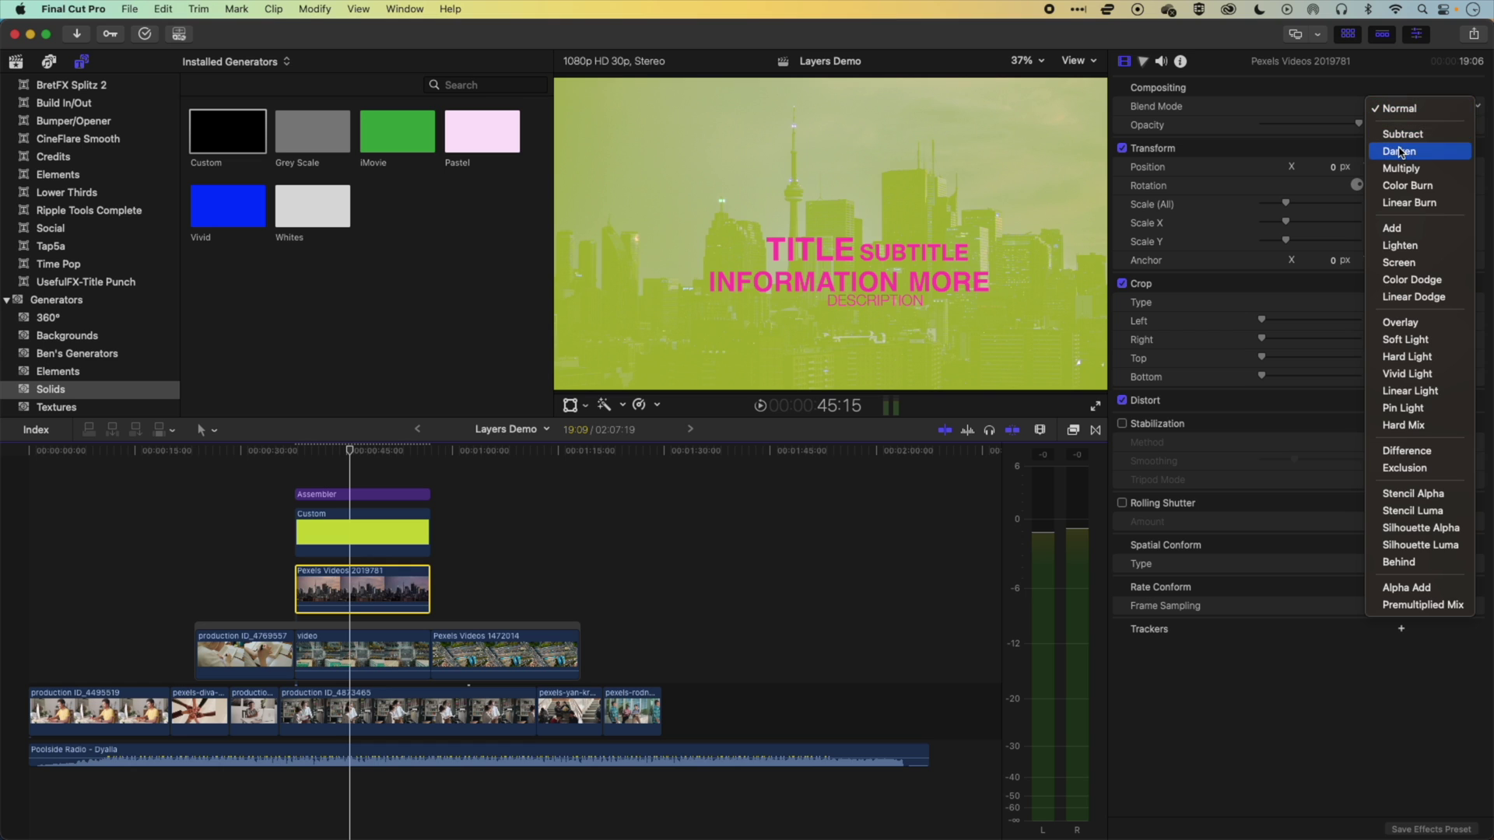
click(1392, 153)
click(1394, 108)
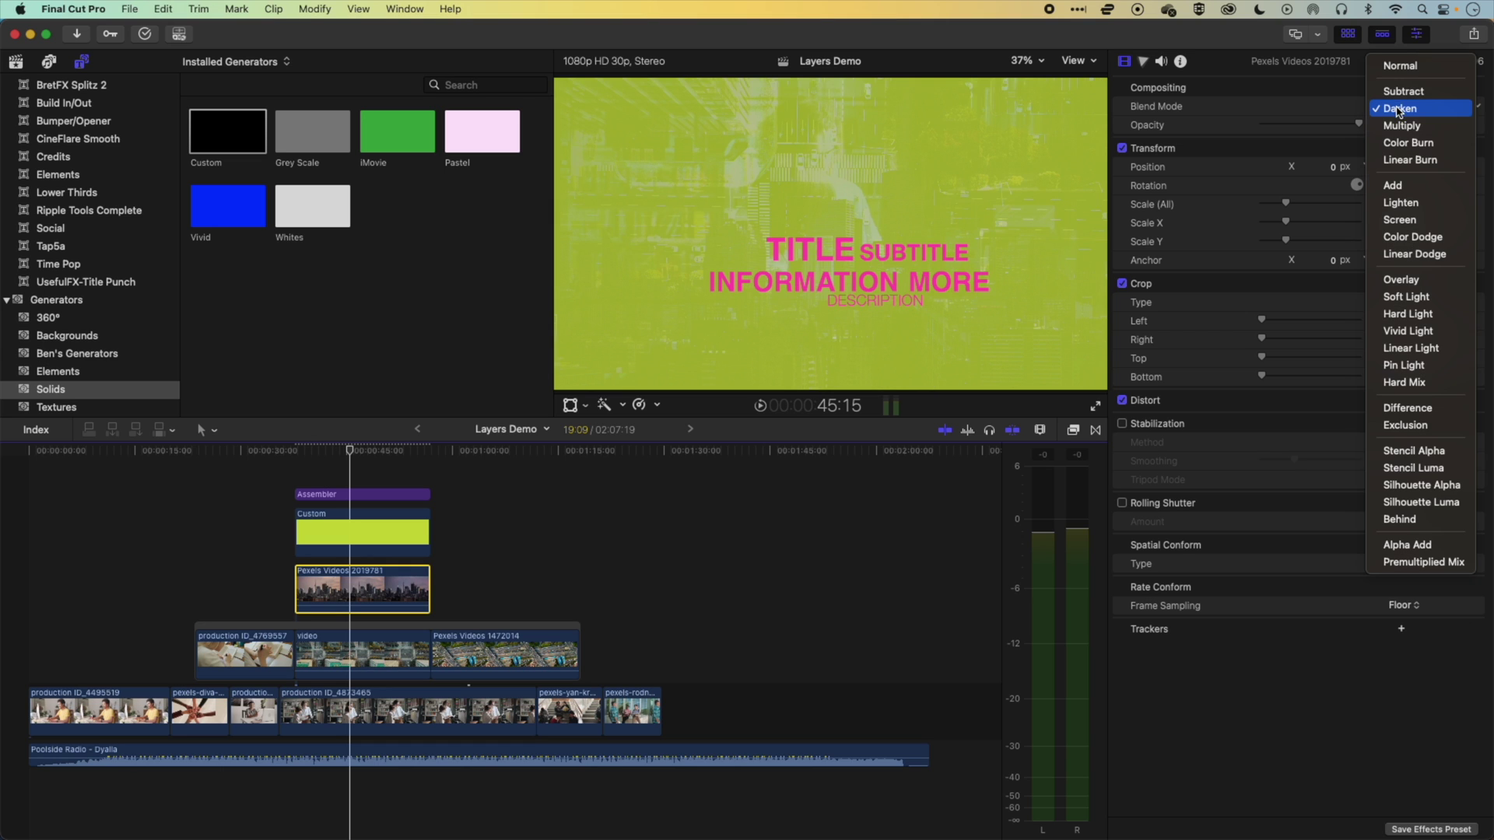
click(1398, 126)
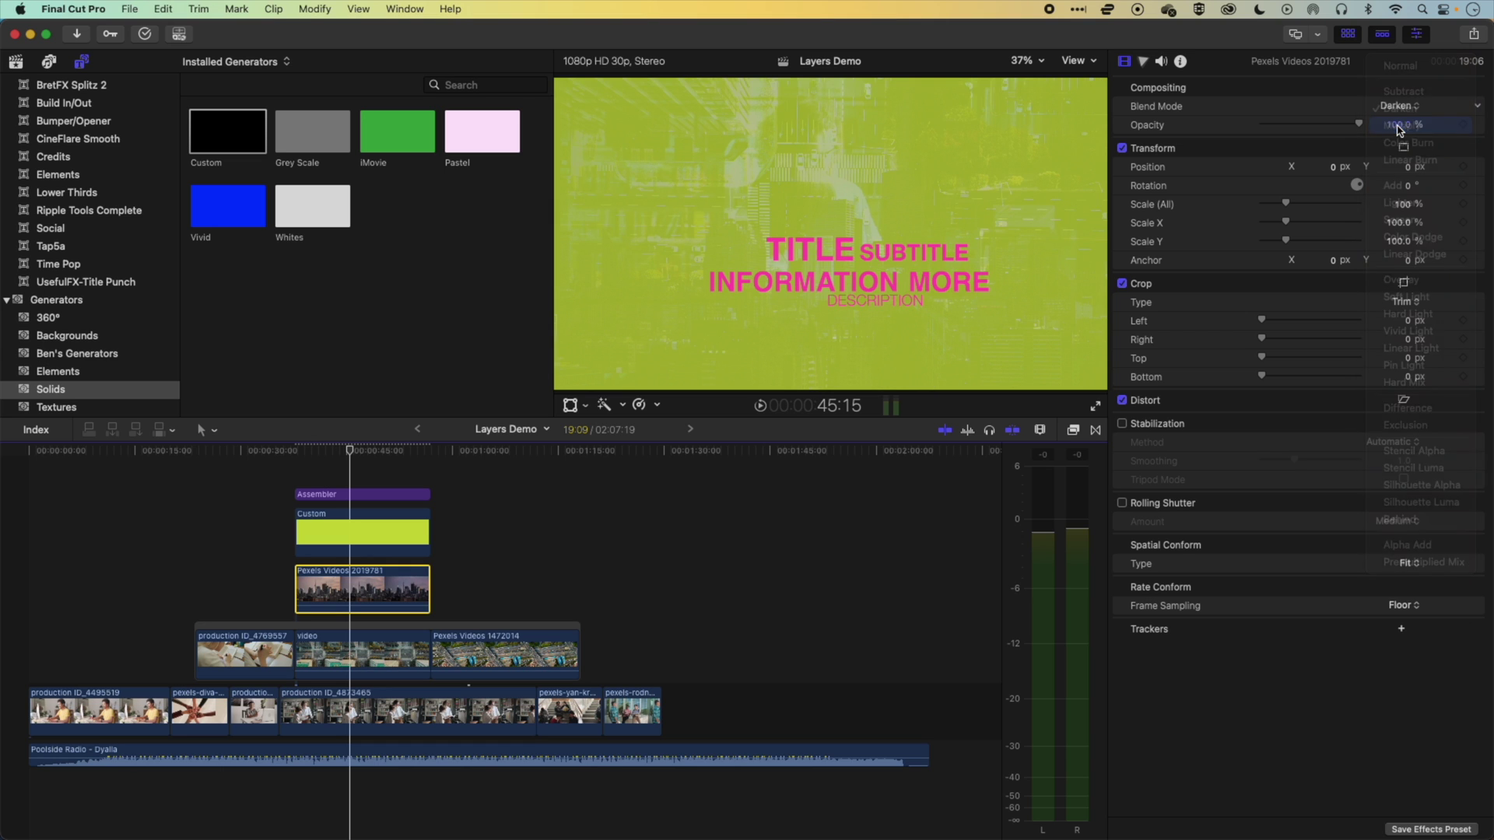
click(1398, 108)
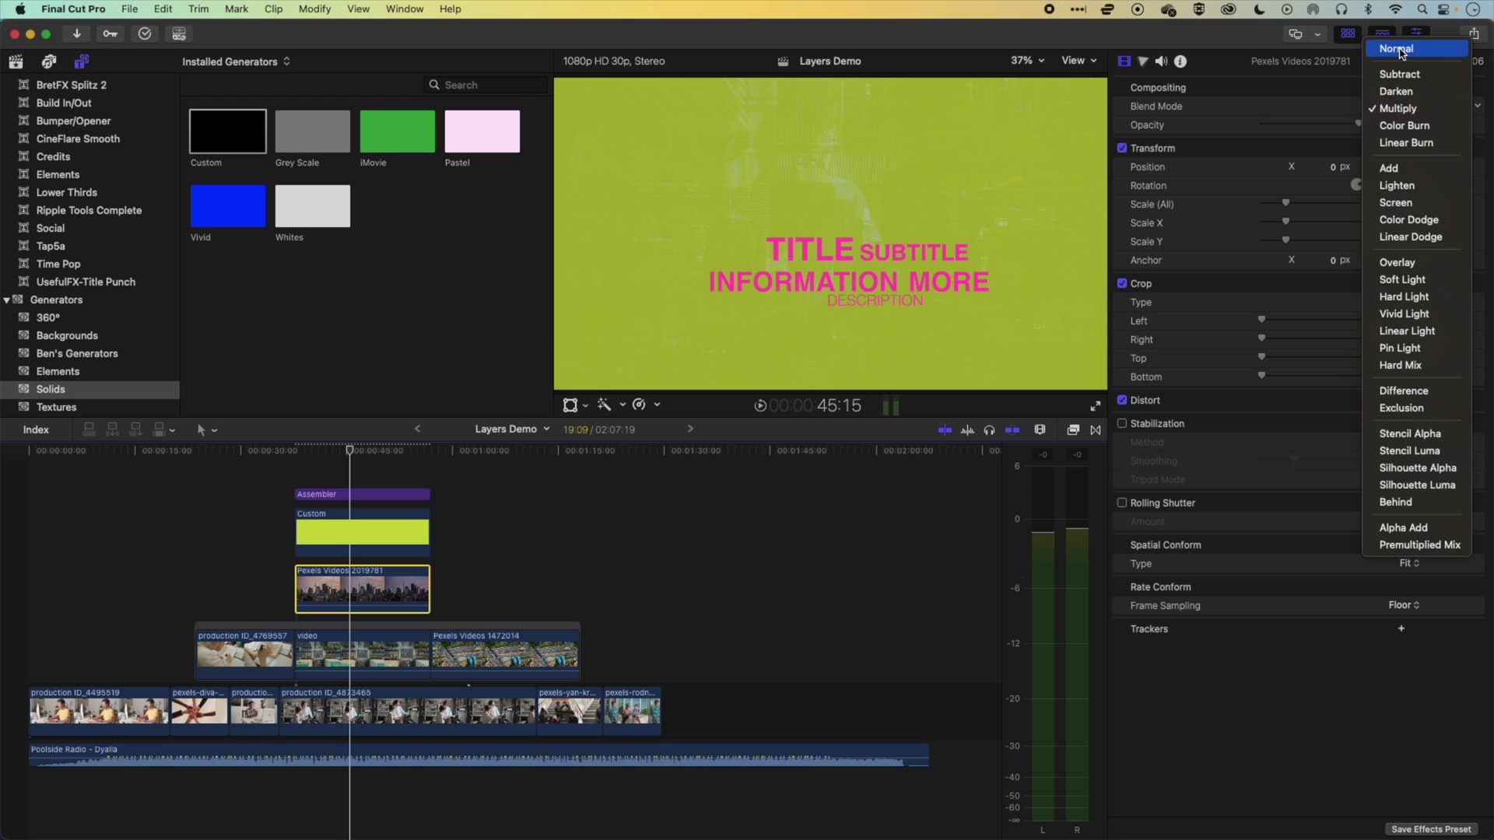
click(1398, 50)
click(389, 532)
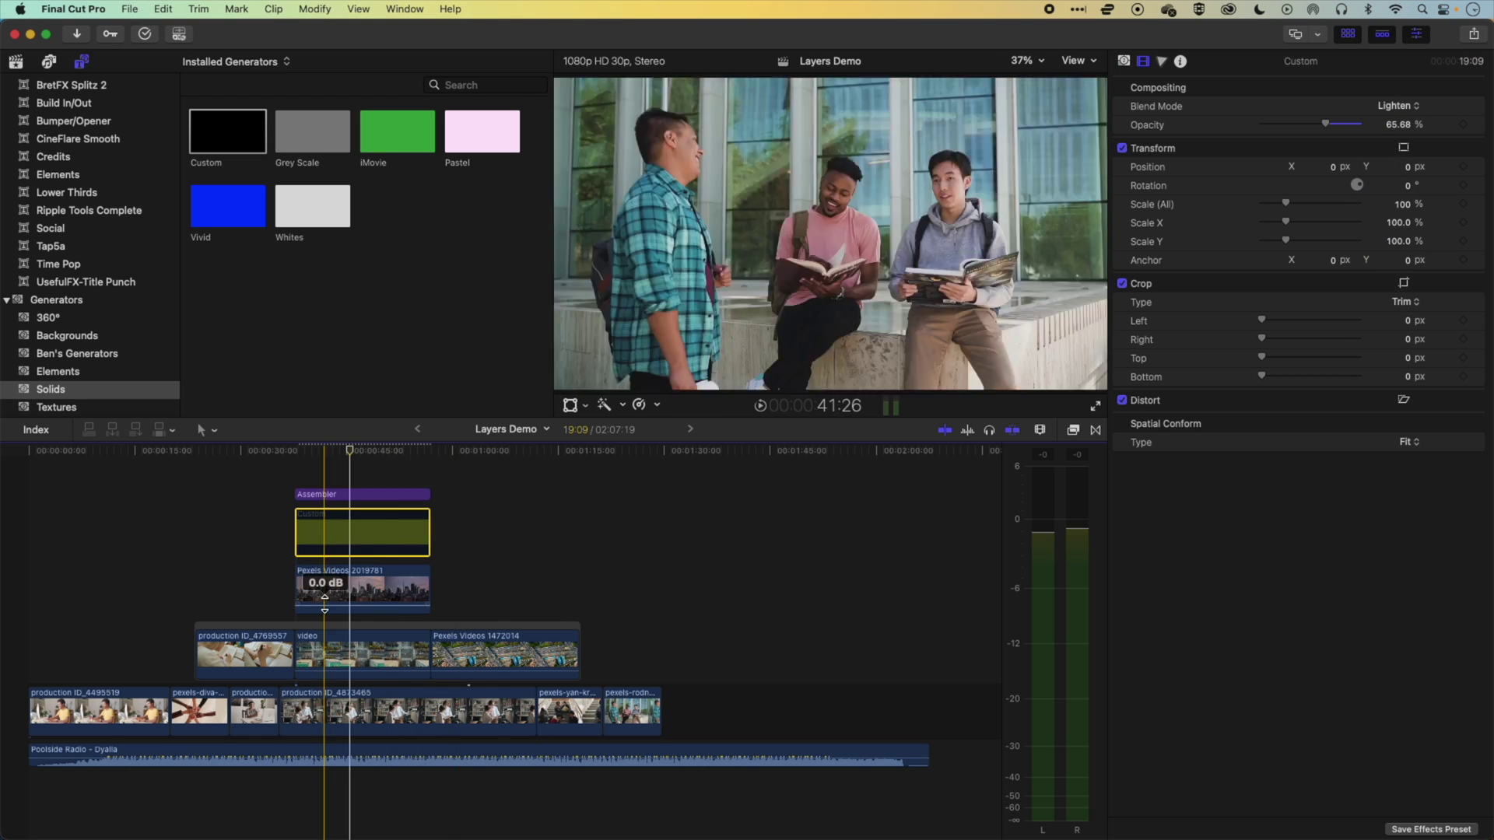
- Test and undo a top crop on Pexels Videos 2019781, then set its opacity to 57.48%
click(362, 591)
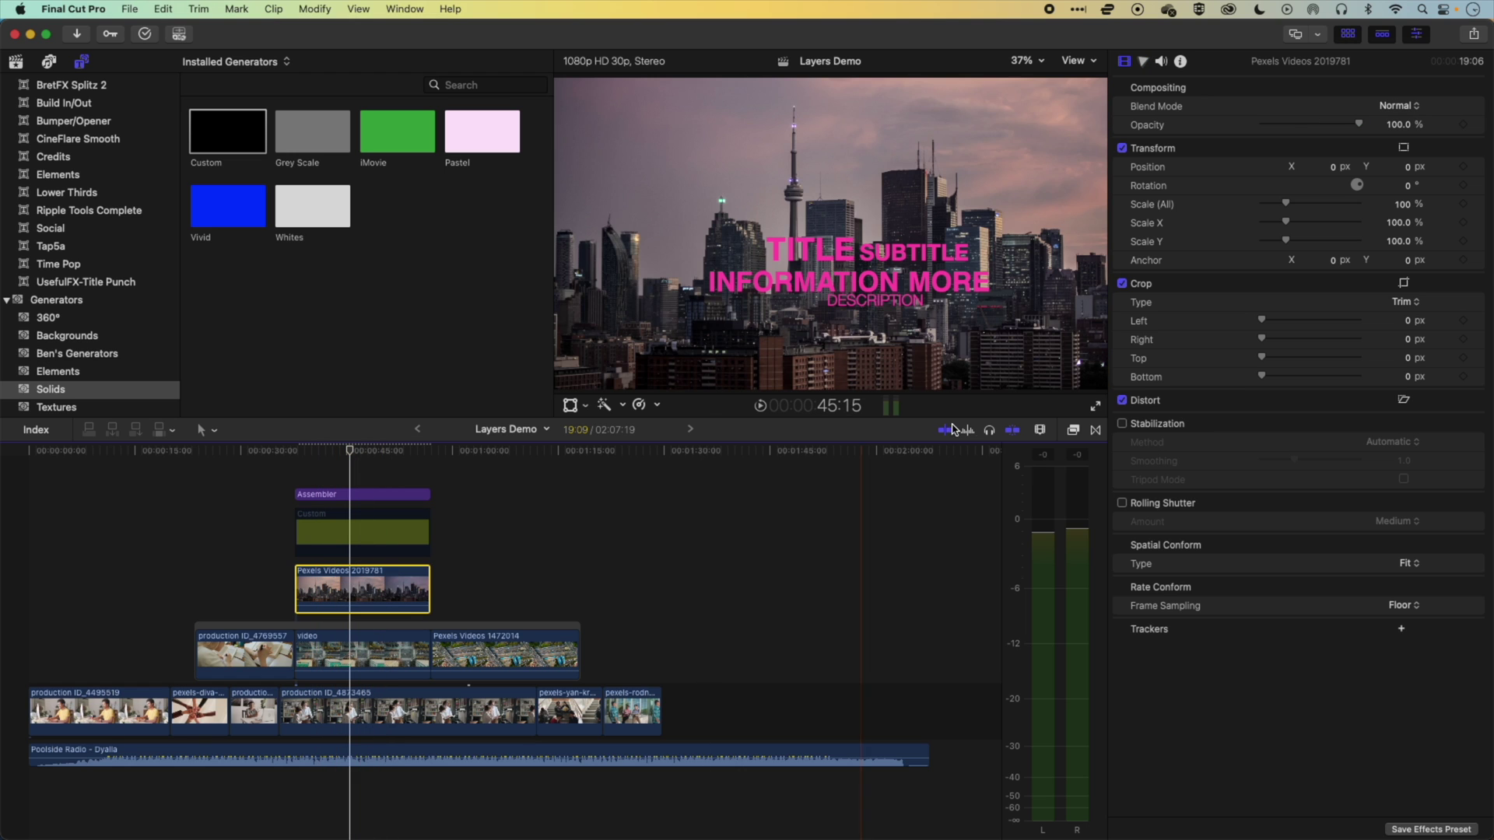
drag(1262, 358, 1313, 361)
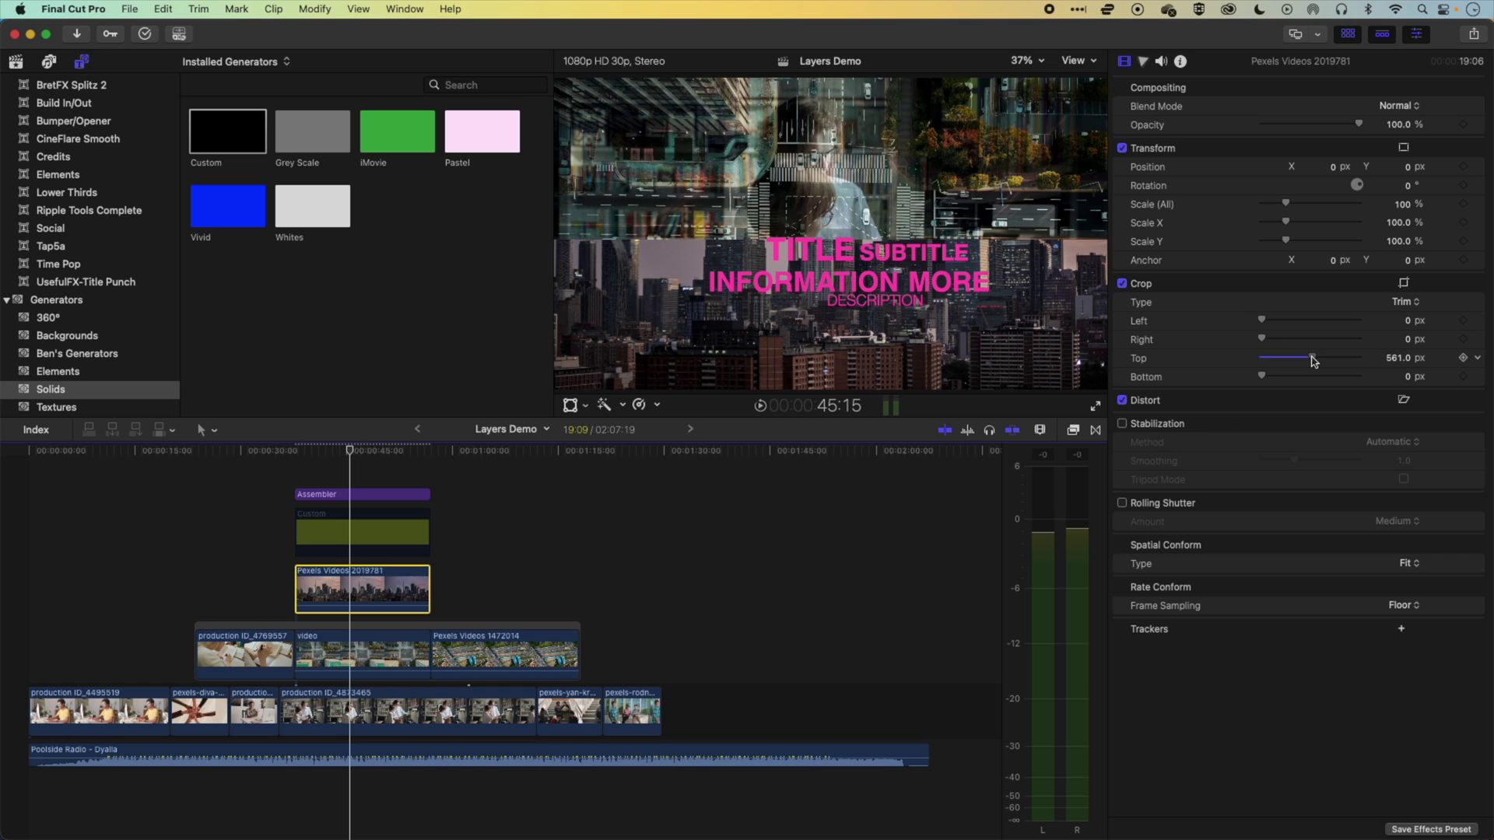
drag(1313, 360, 1257, 321)
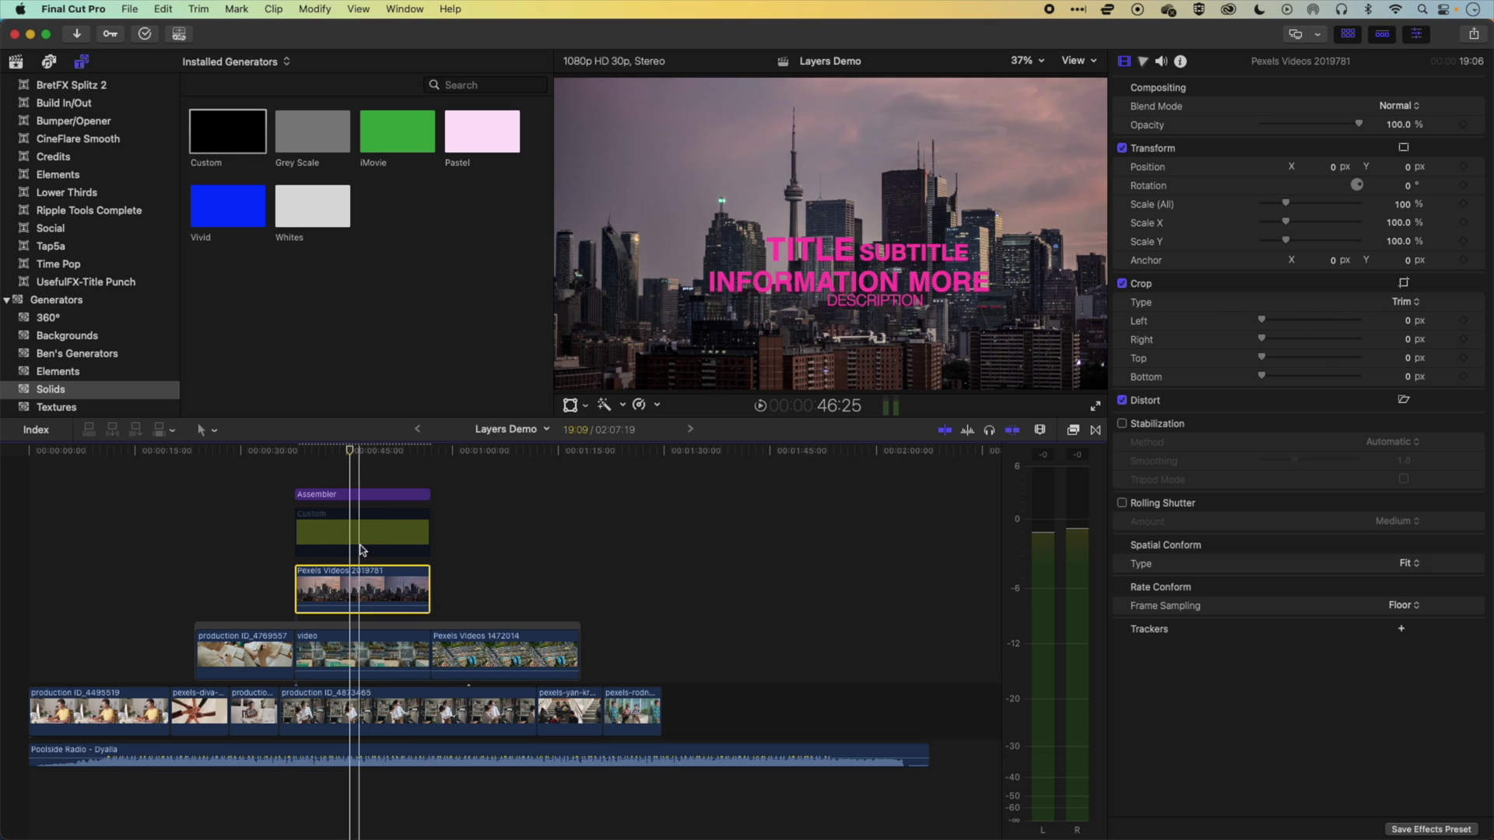
drag(1358, 126, 1317, 127)
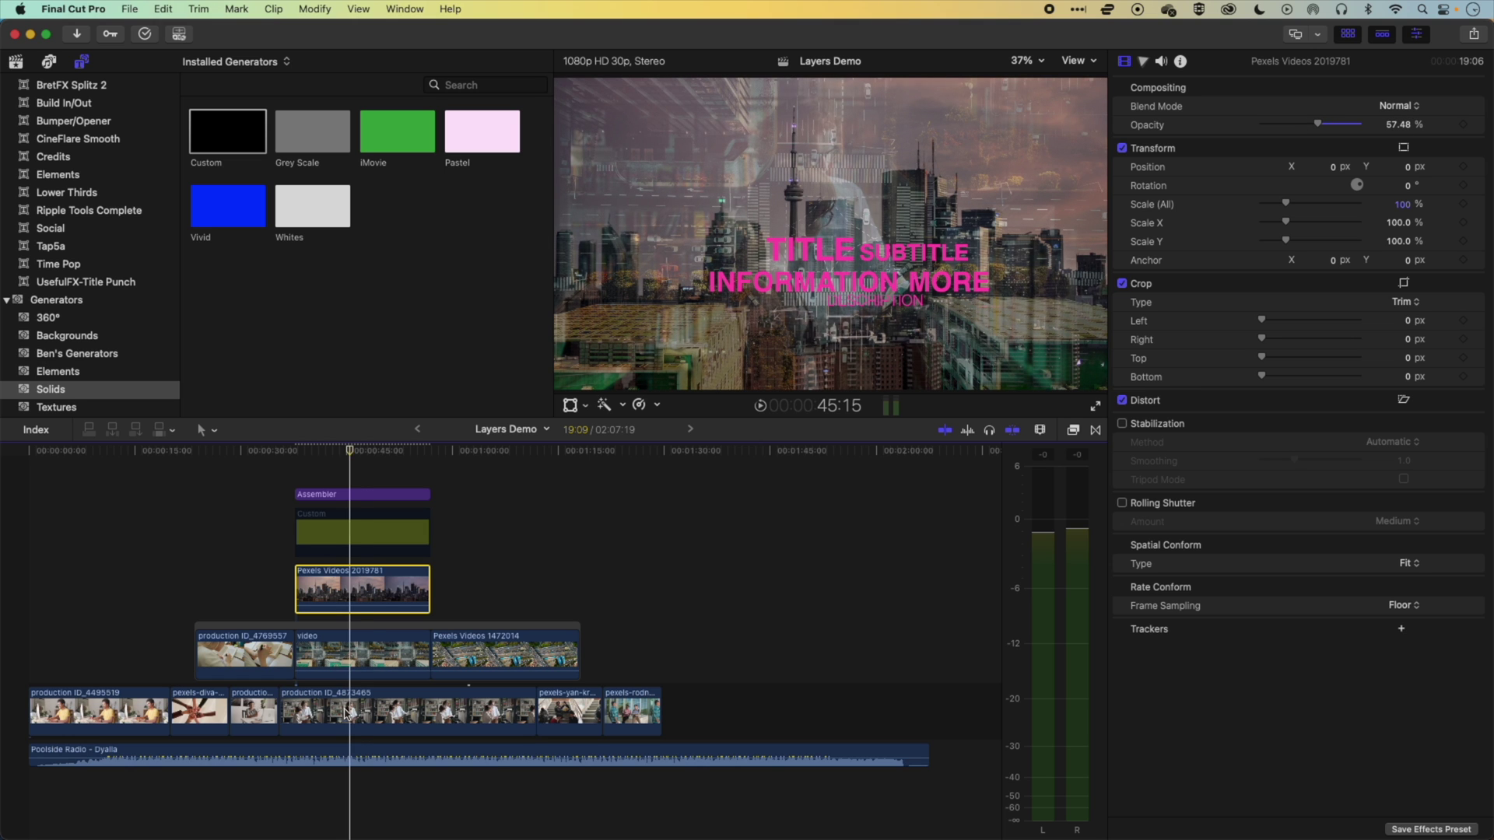
click(319, 451)
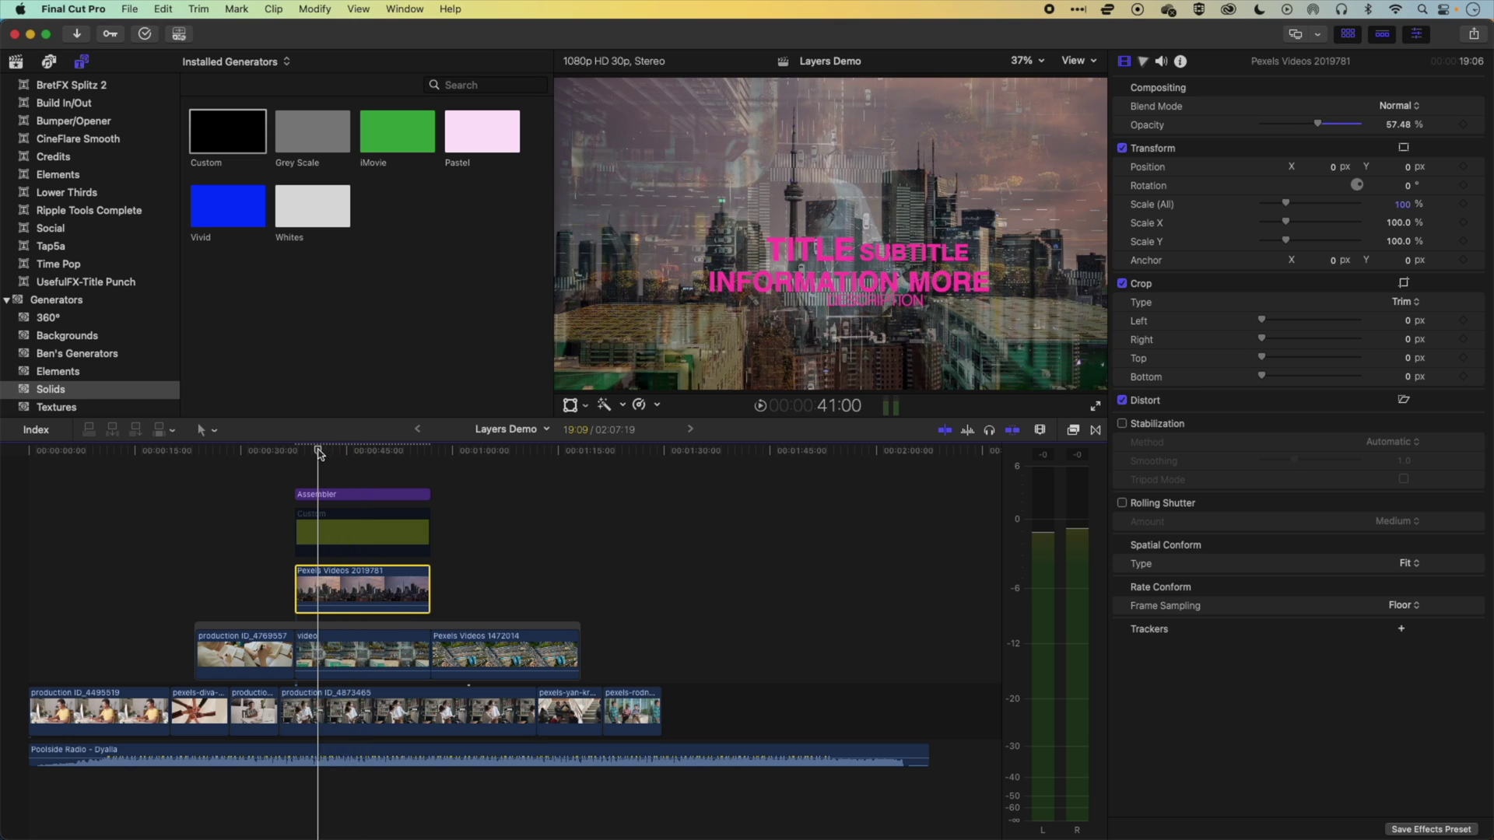
drag(319, 453, 350, 453)
- Crop the lime Custom solid to Top 493 and Bottom 241, then return the playhead to about 37:21
click(357, 544)
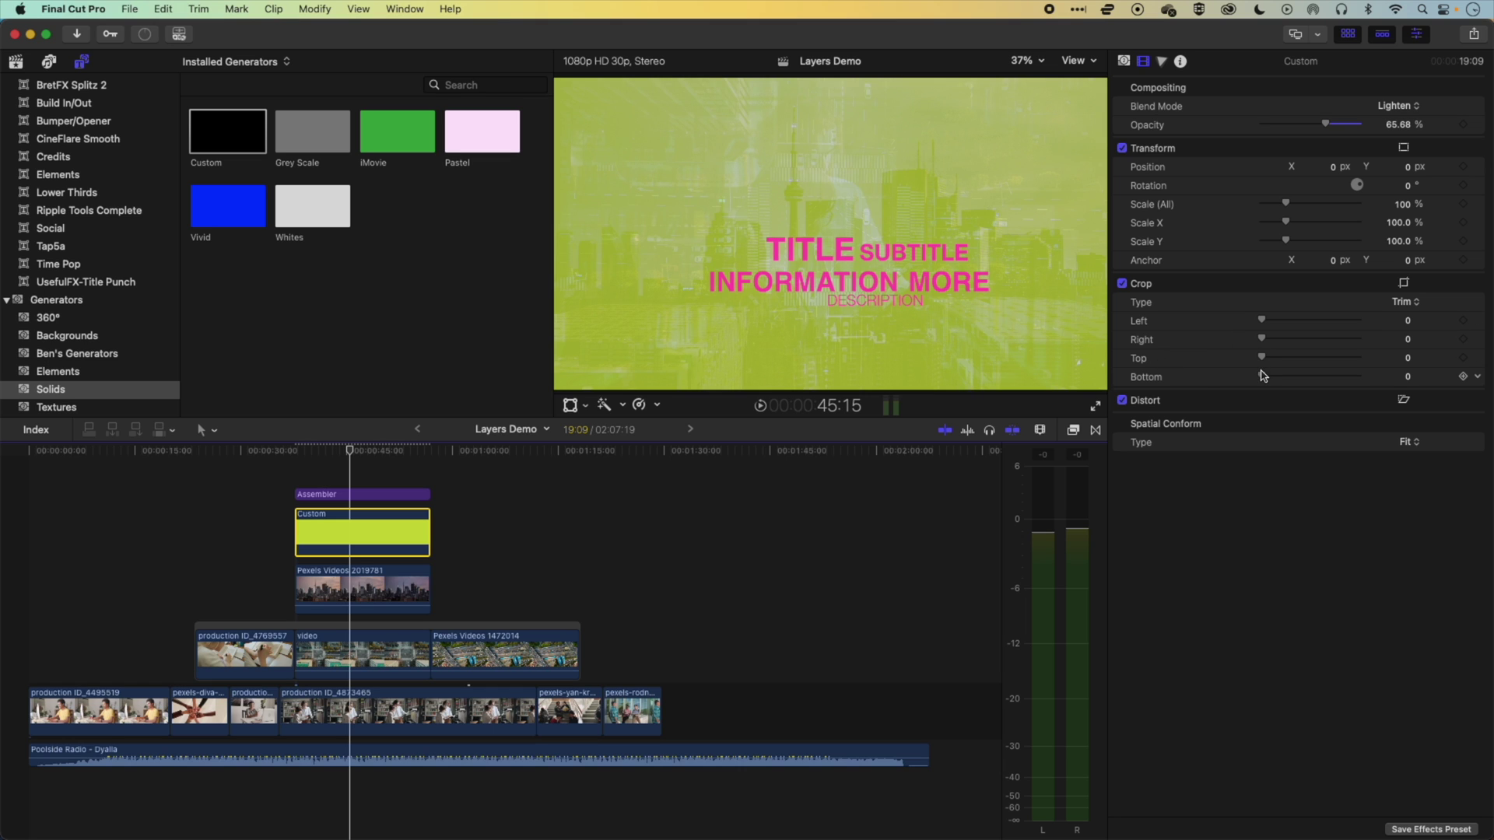
drag(1264, 378, 1308, 364)
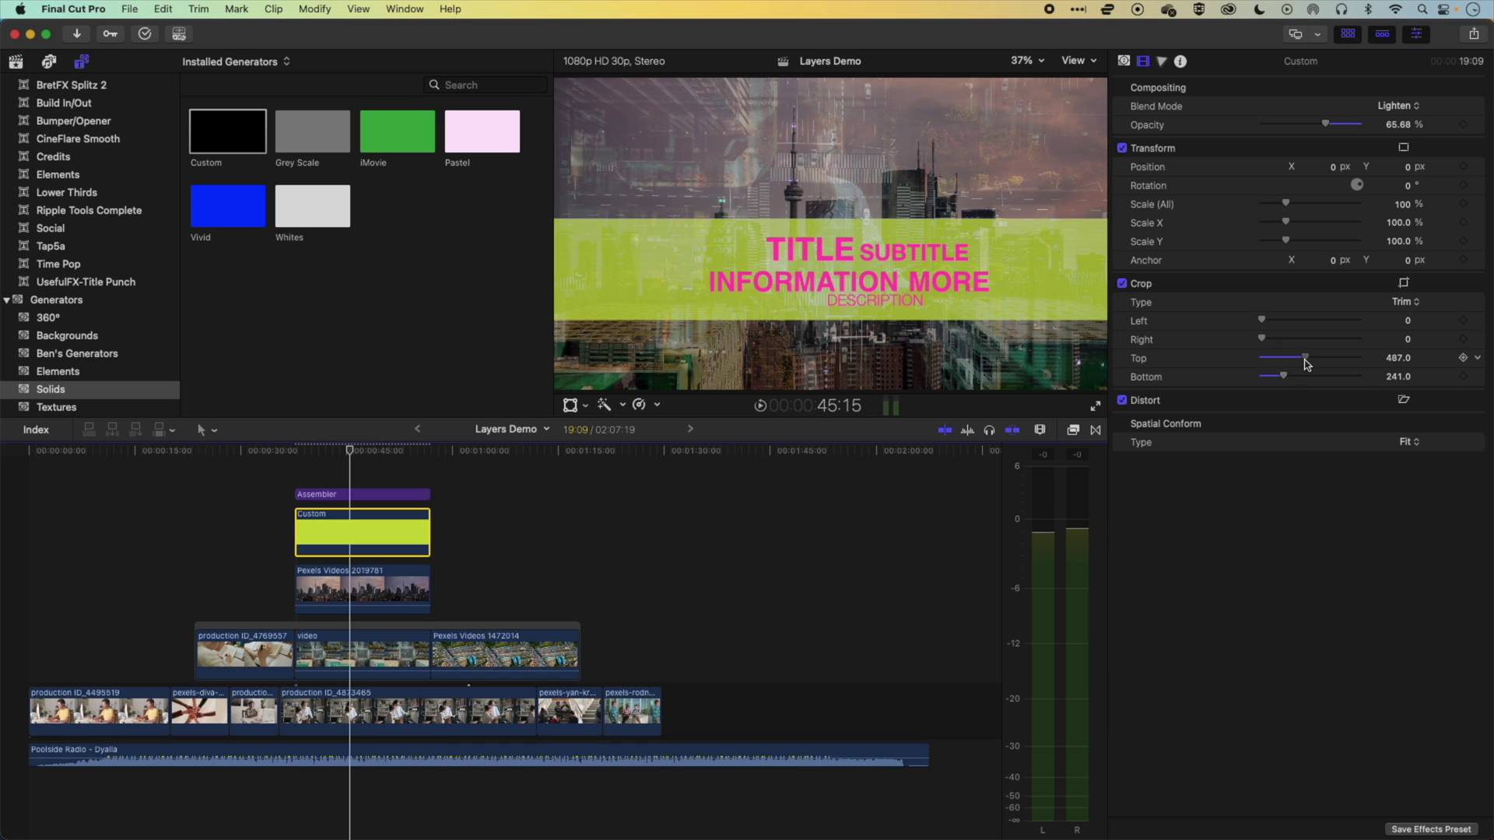
drag(350, 456, 294, 453)
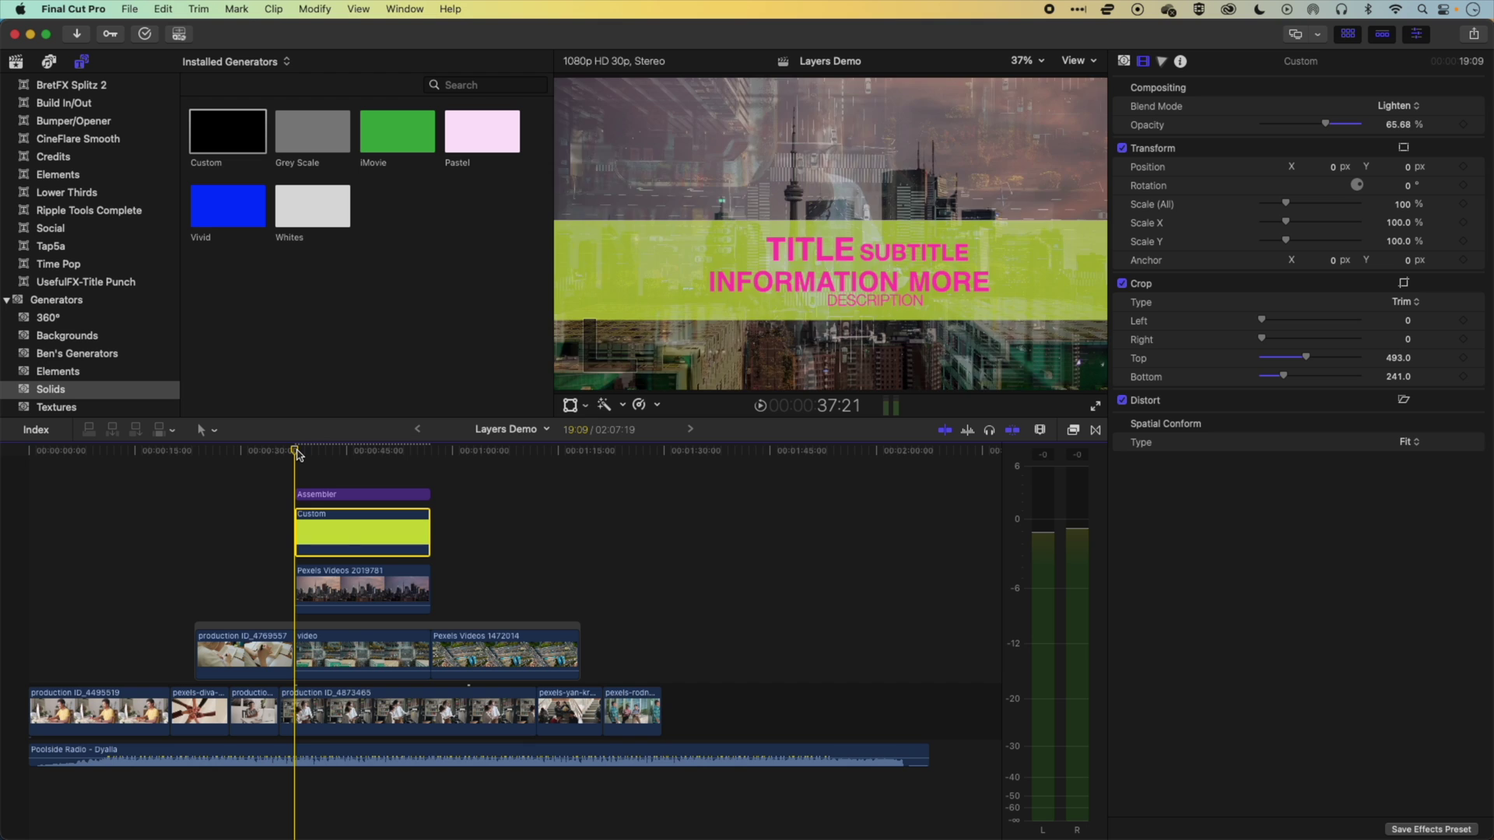
click(348, 757)
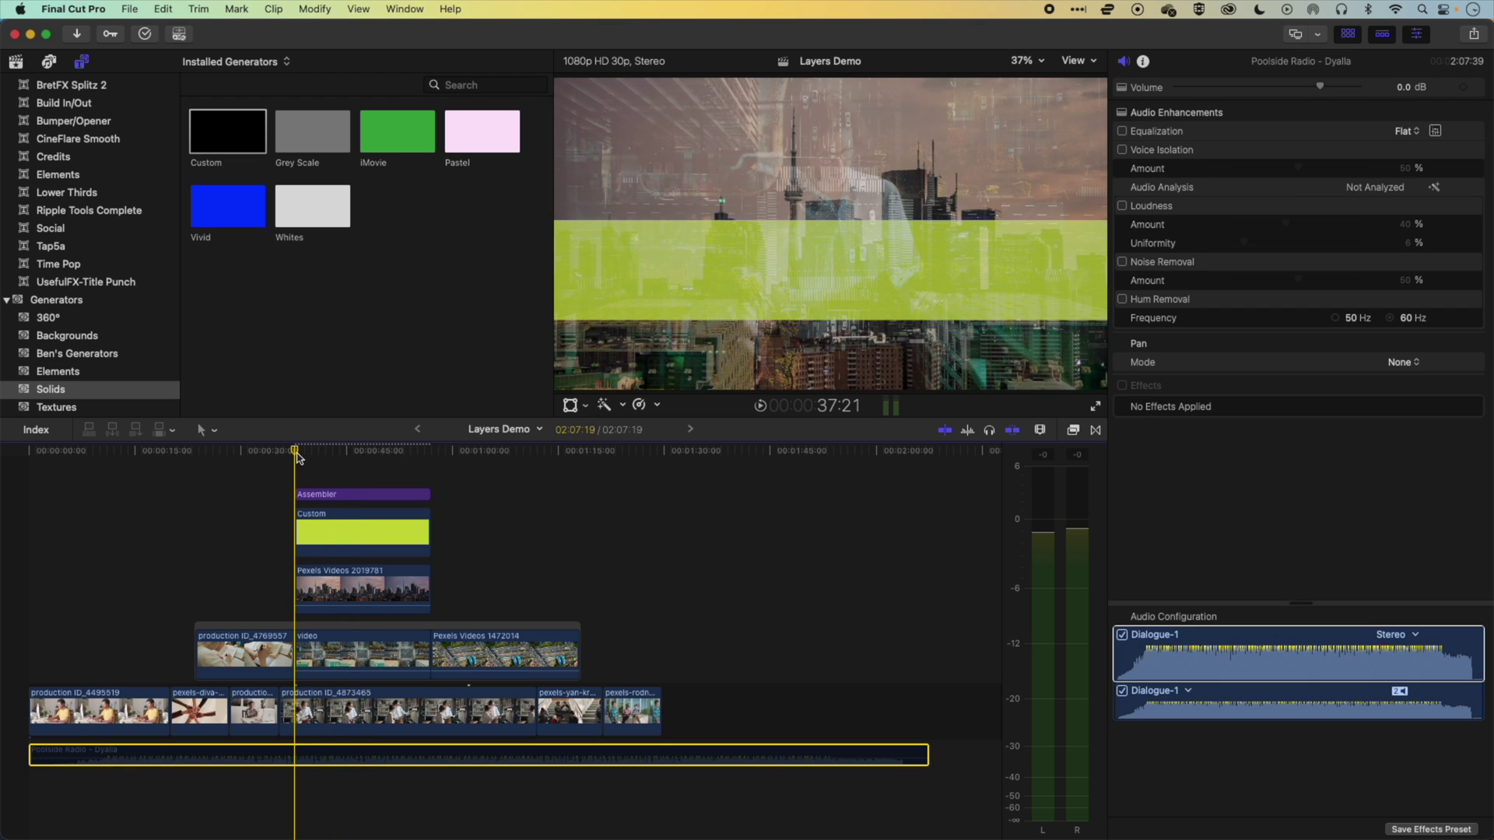
key(space)
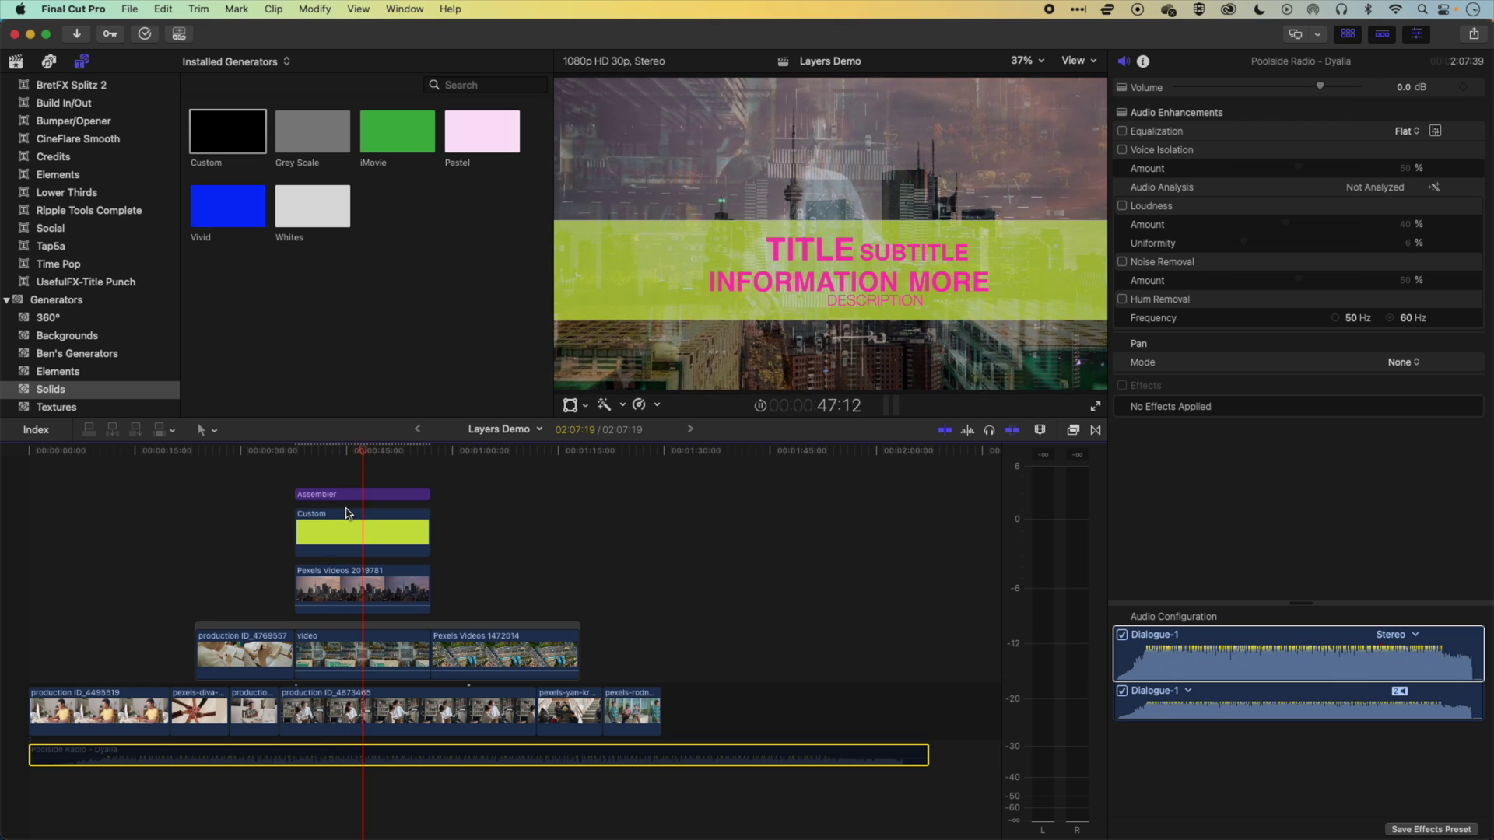
key(space)
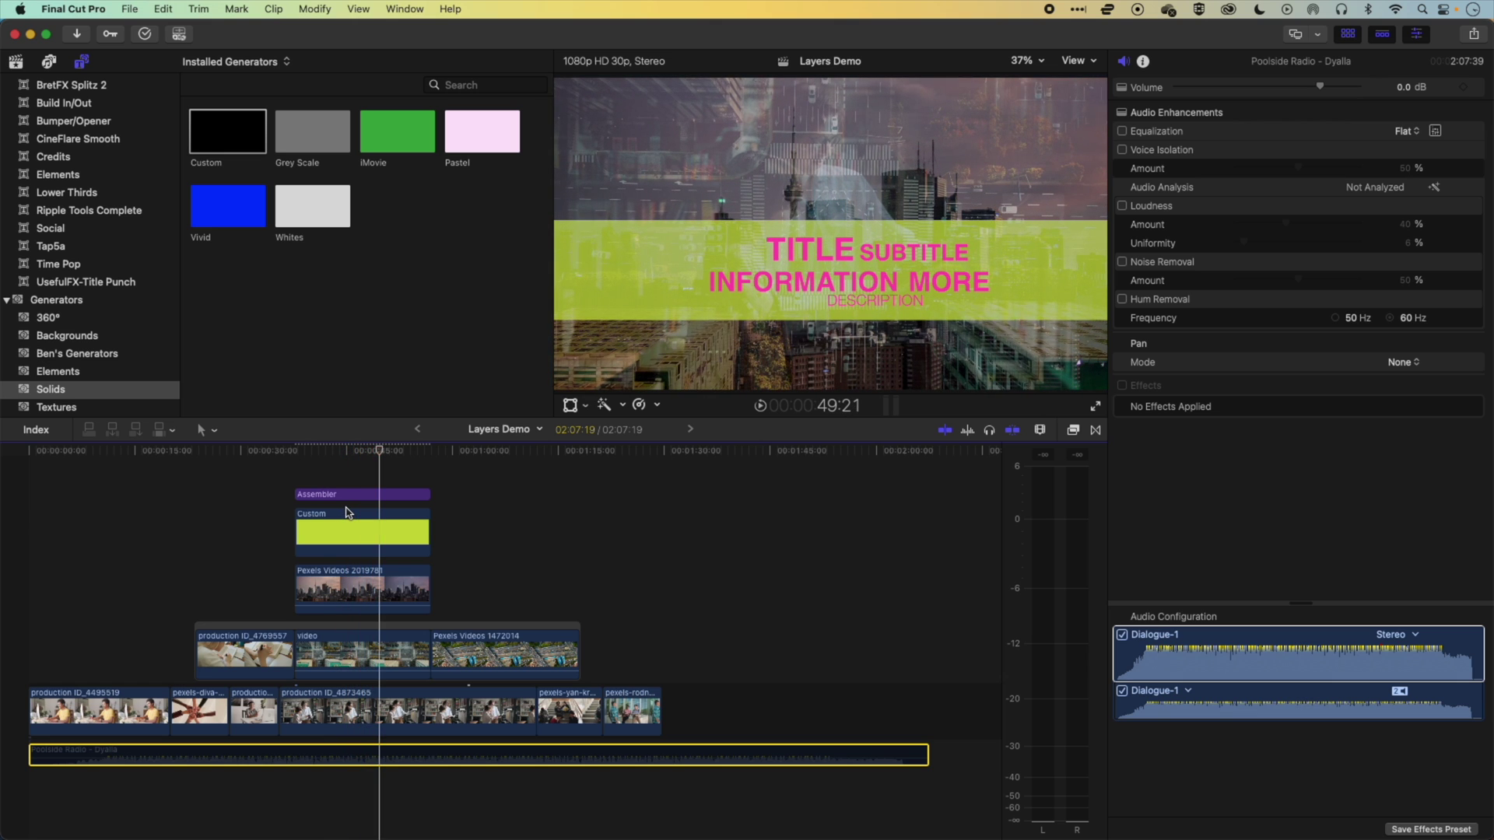